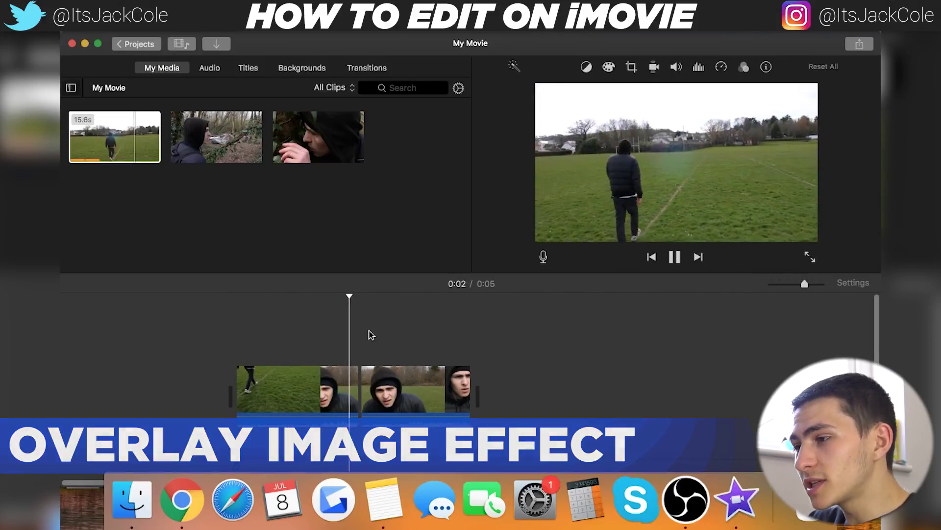
Extend the end of the second clip to about 3.1 s and play the sequence from the start
key(space)
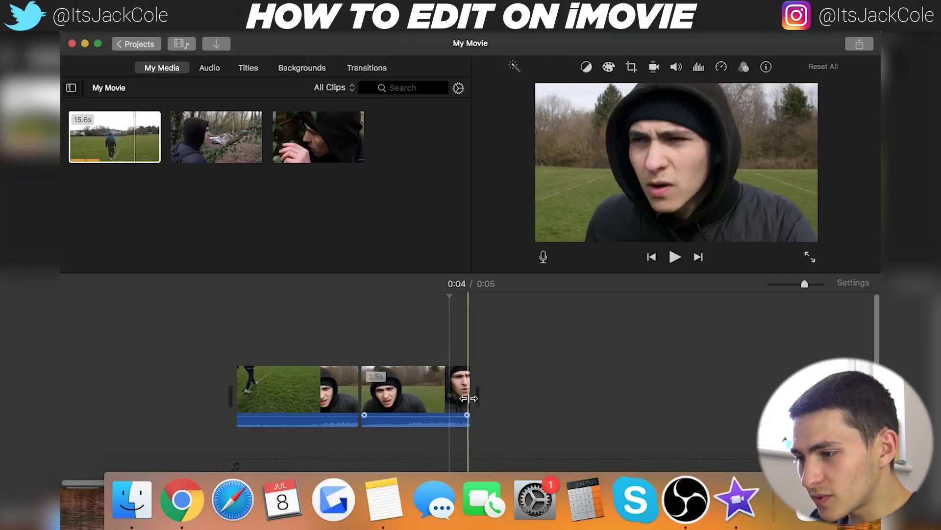
drag(468, 398, 495, 408)
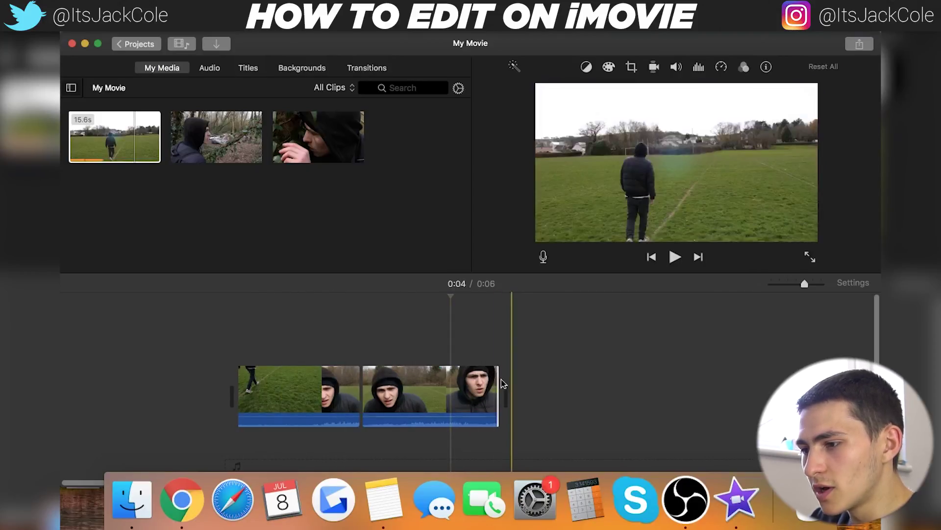
drag(496, 384, 493, 385)
click(233, 371)
key(space)
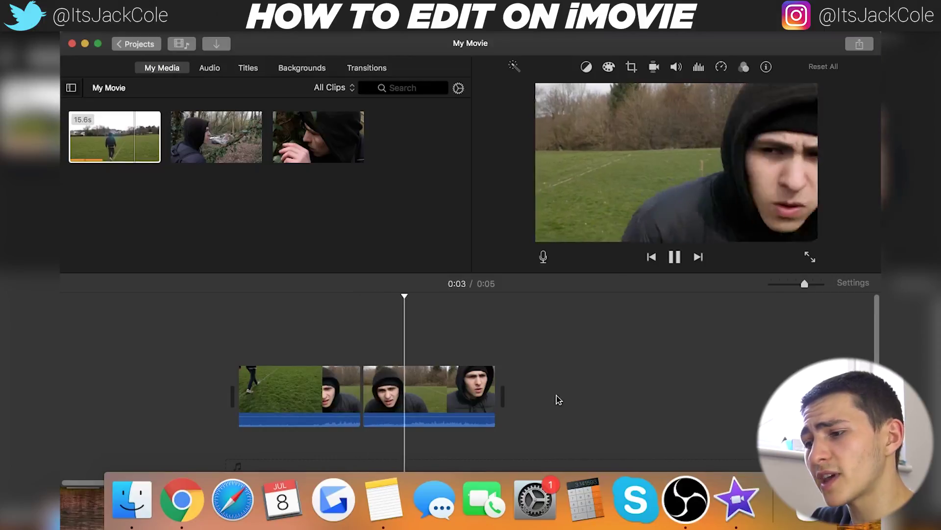
key(space)
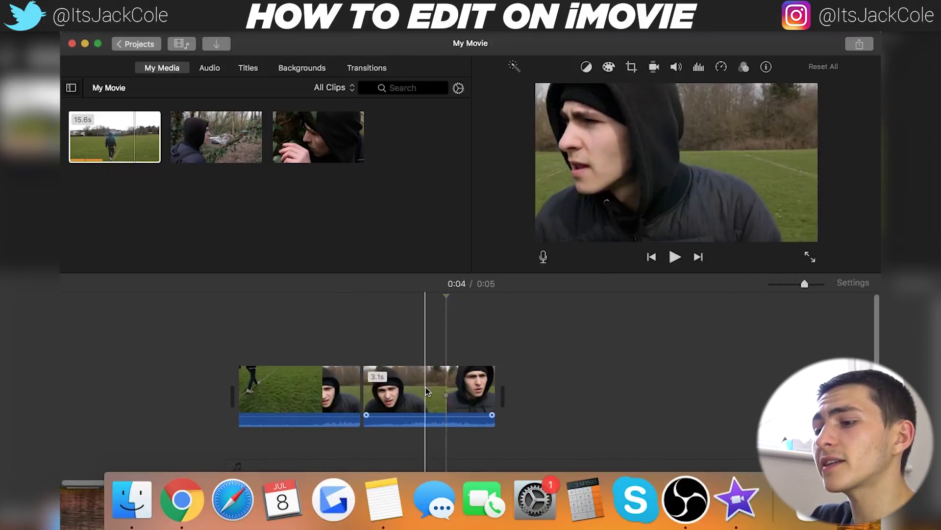
Move the second clip above the first one as an overlay, aligned to the start of the timeline
click(428, 386)
drag(428, 387, 411, 367)
key(space)
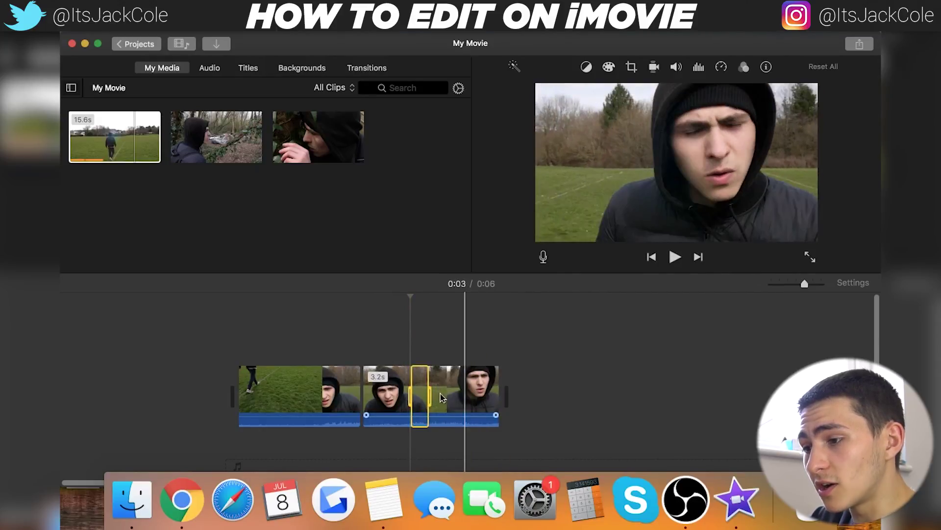
key(v)
drag(416, 382, 292, 333)
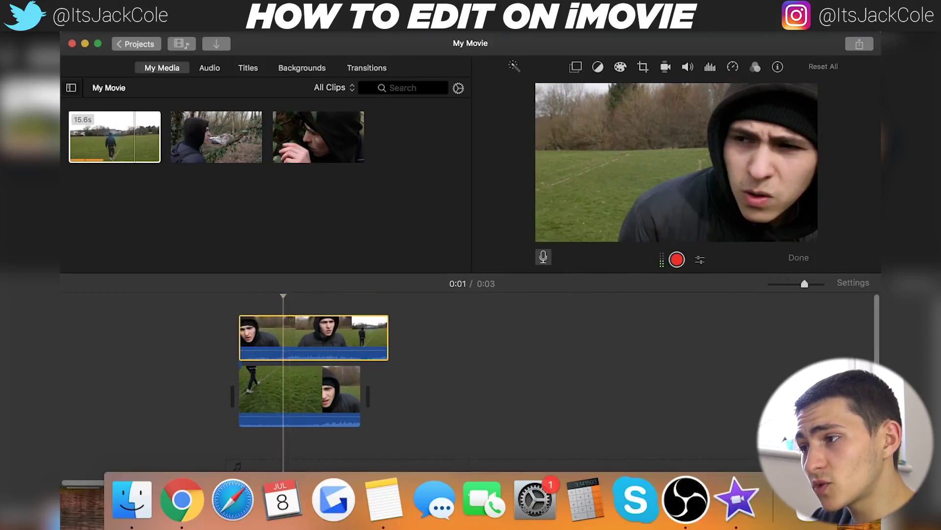
Lower the cutaway clip's opacity to slightly above half and preview the blend from the start
click(576, 68)
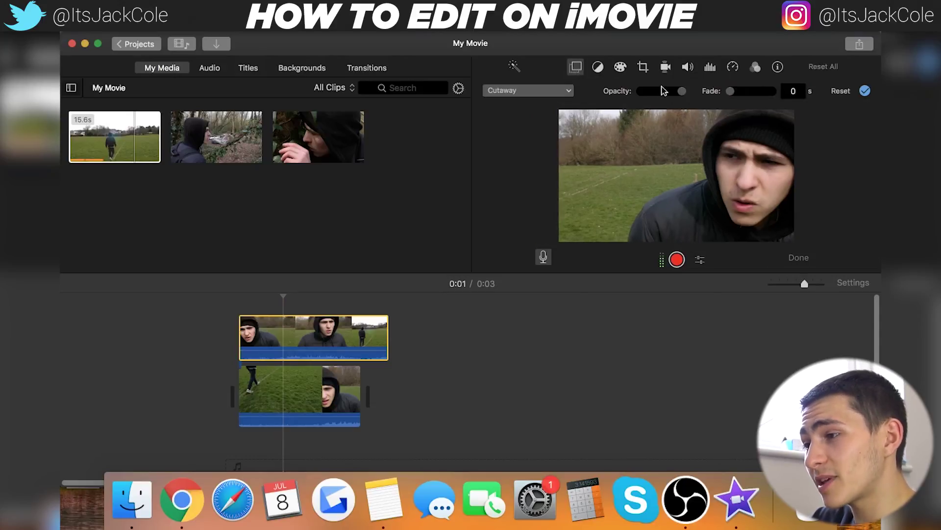
drag(682, 91, 670, 92)
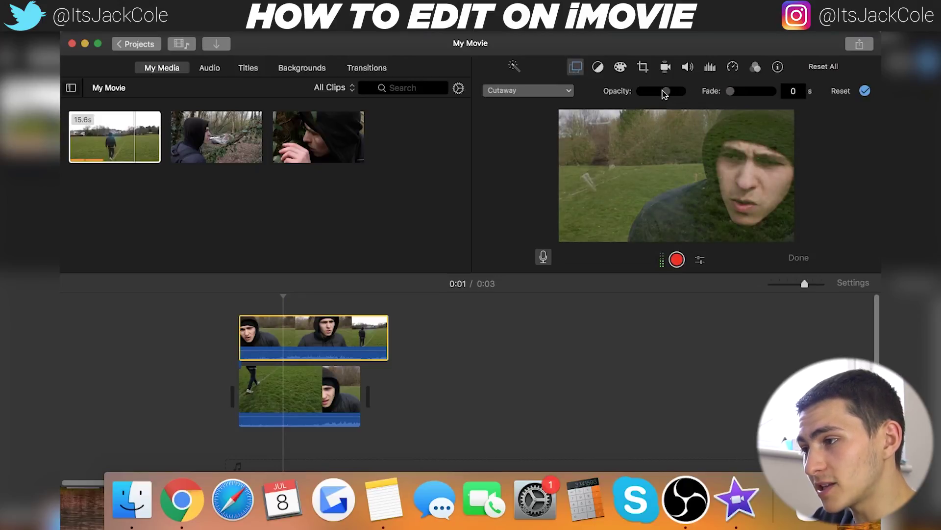
click(235, 345)
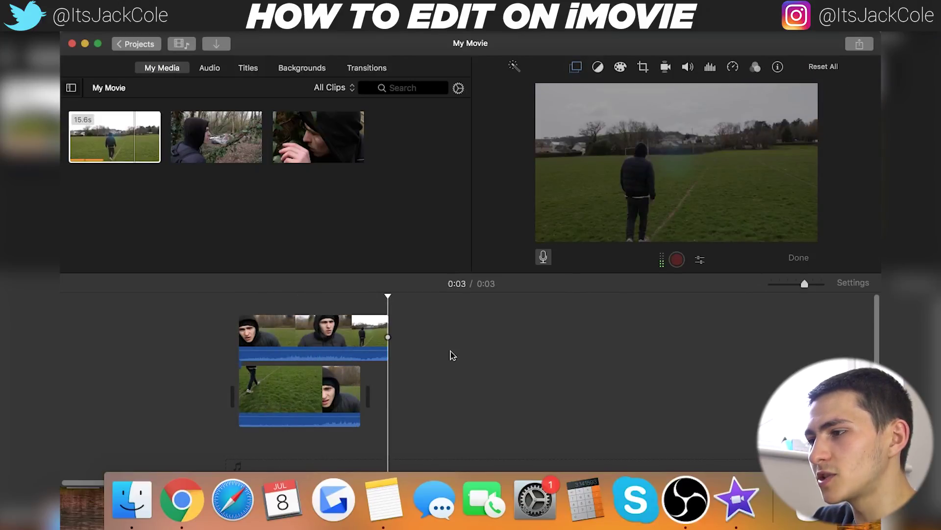
Extend the base clip and the overlay clip to end together at about 5.9 s and play them from the start
drag(355, 389, 492, 392)
drag(388, 329, 492, 329)
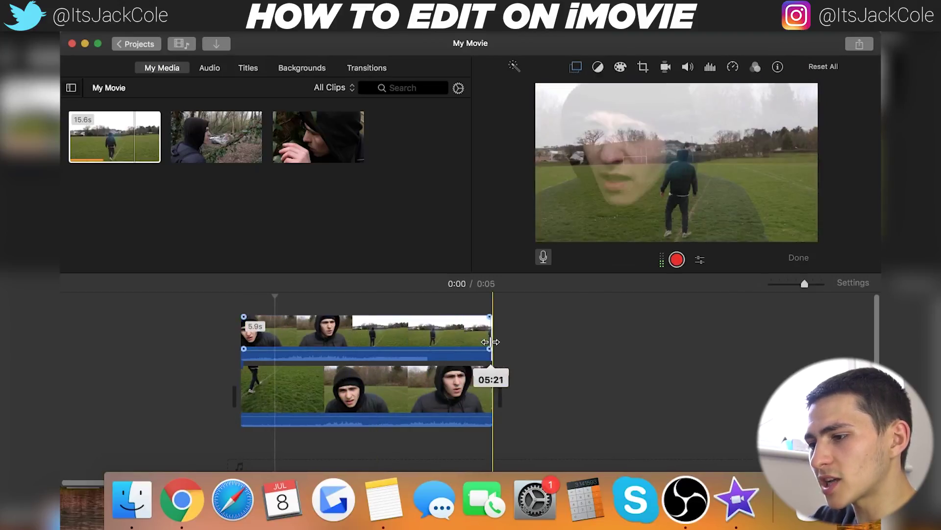
click(238, 333)
key(space)
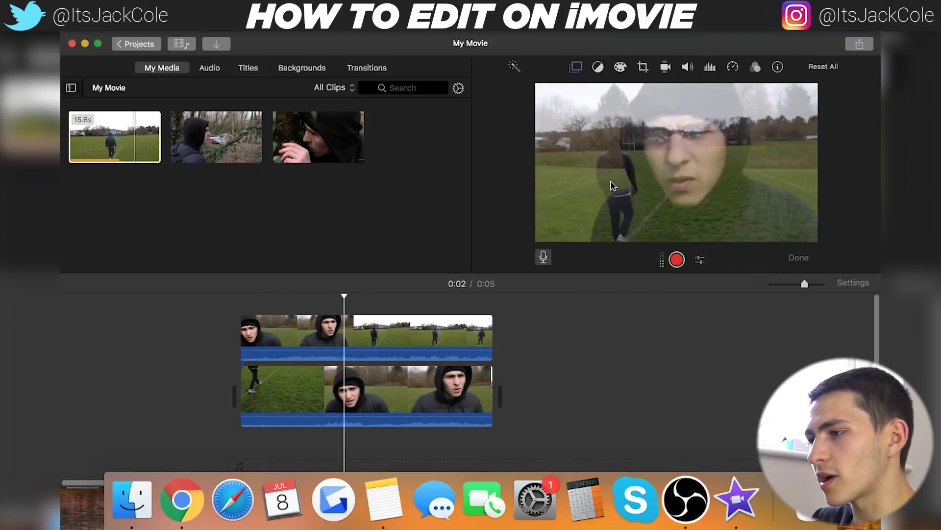
Play back the blended overlay sequence repeatedly to review how the two clips combine
key(backslash)
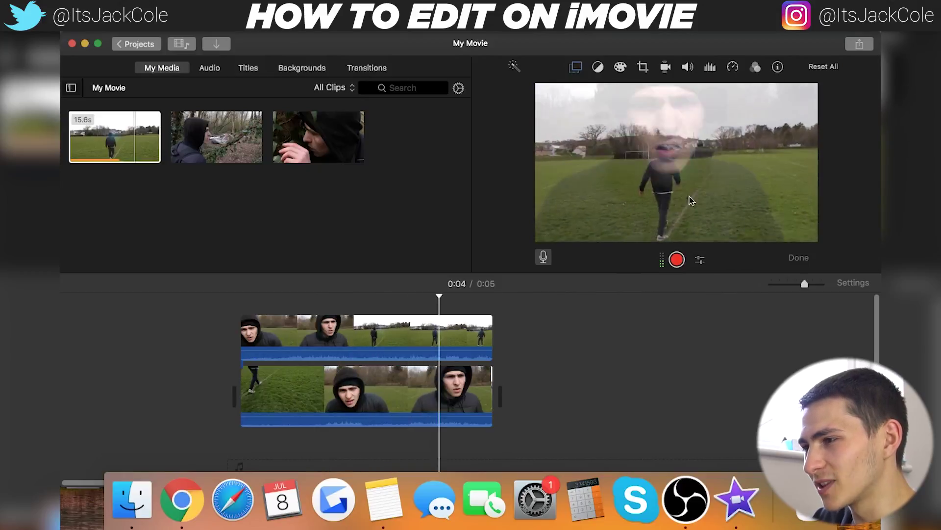
key(backslash)
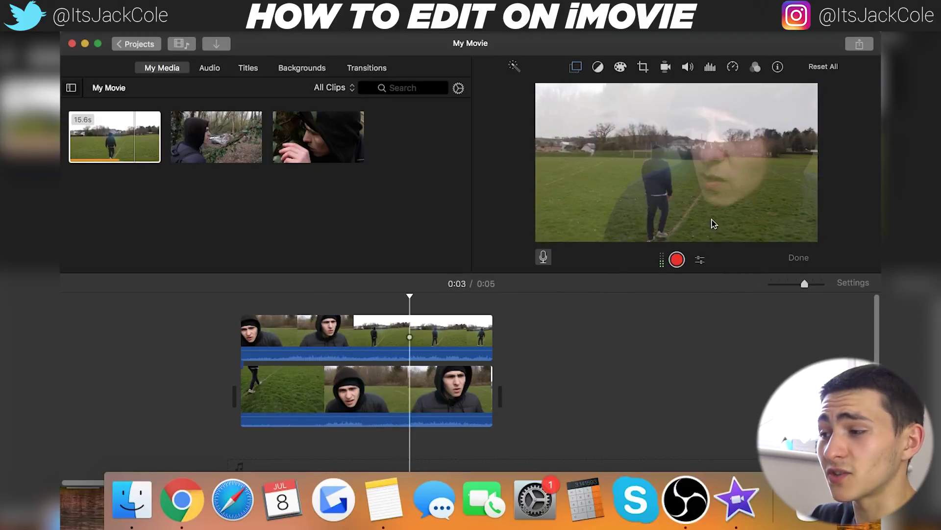
key(space)
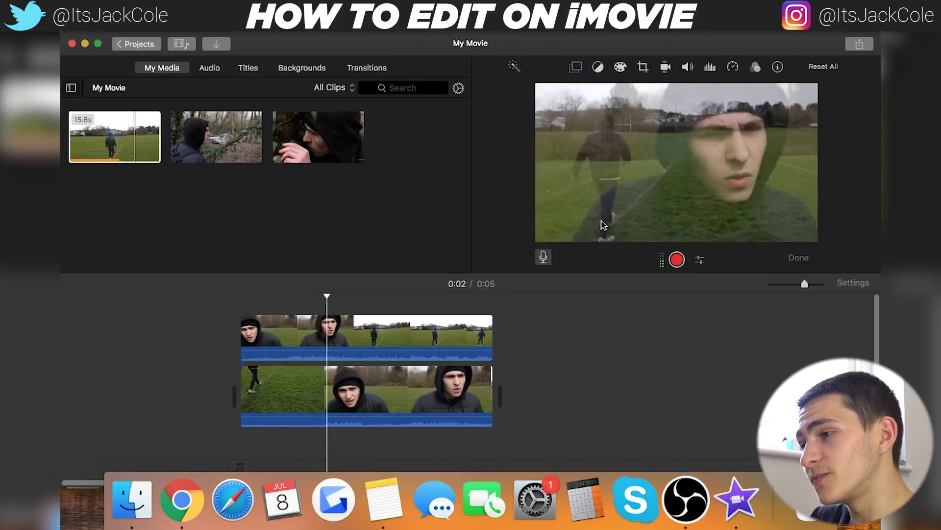
click(405, 327)
key(backslash)
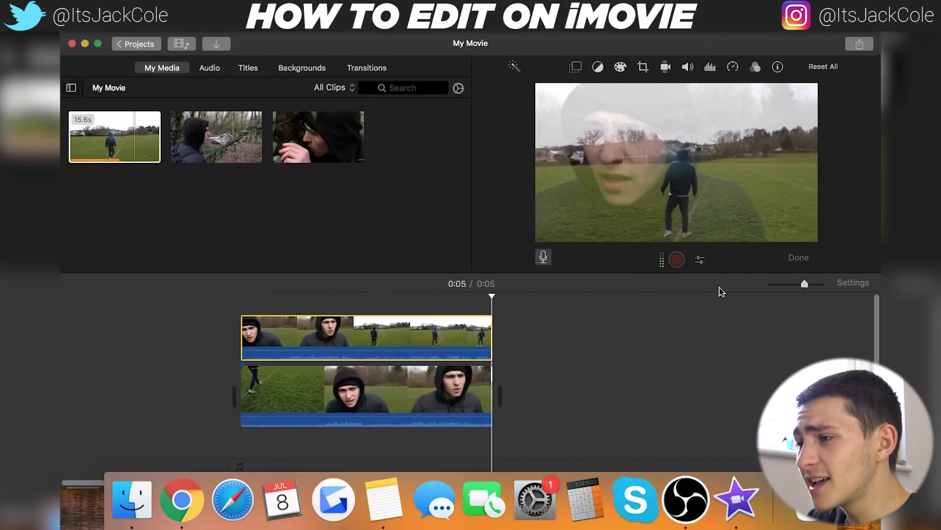
key(backslash)
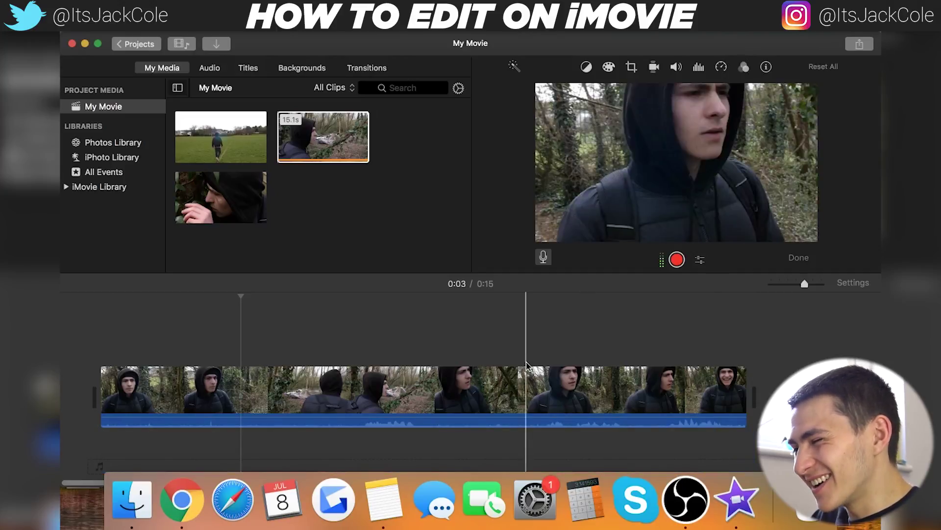
Preview the available clip filters on the forest clip, keeping None selected
click(744, 68)
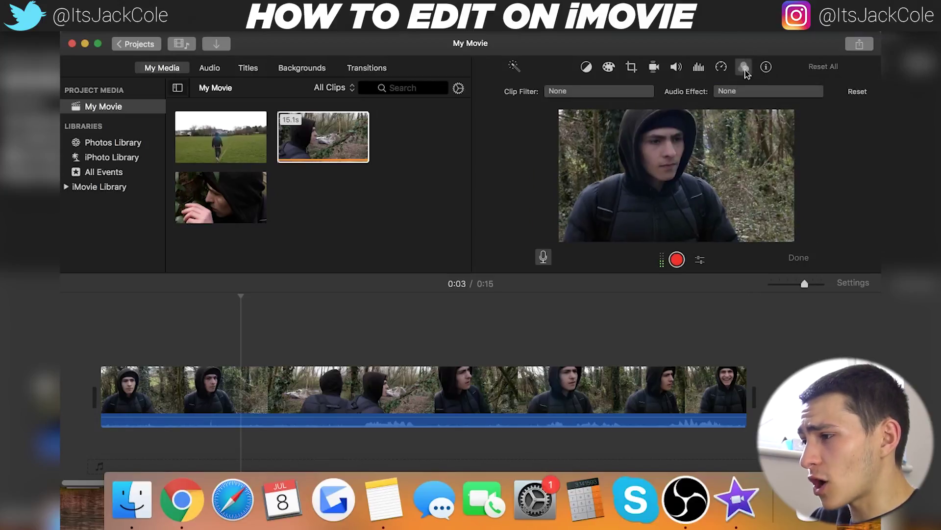
click(616, 95)
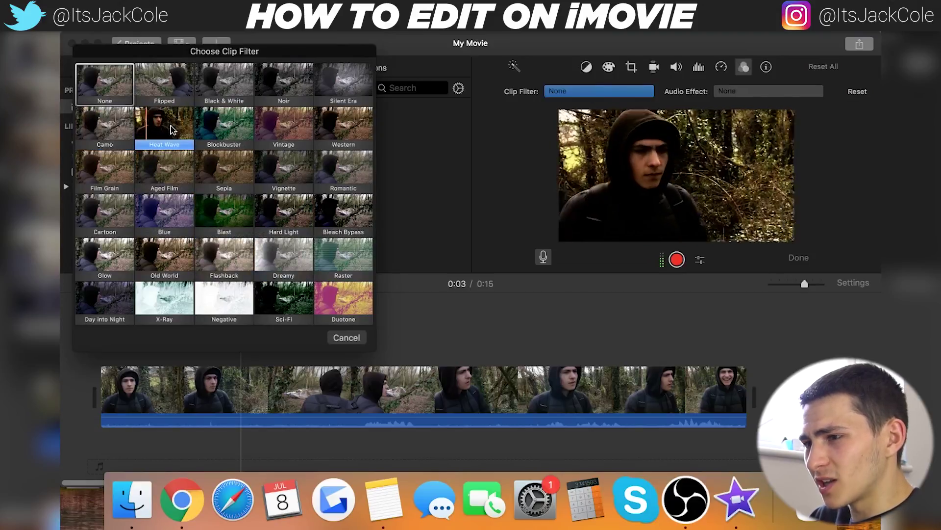
click(116, 95)
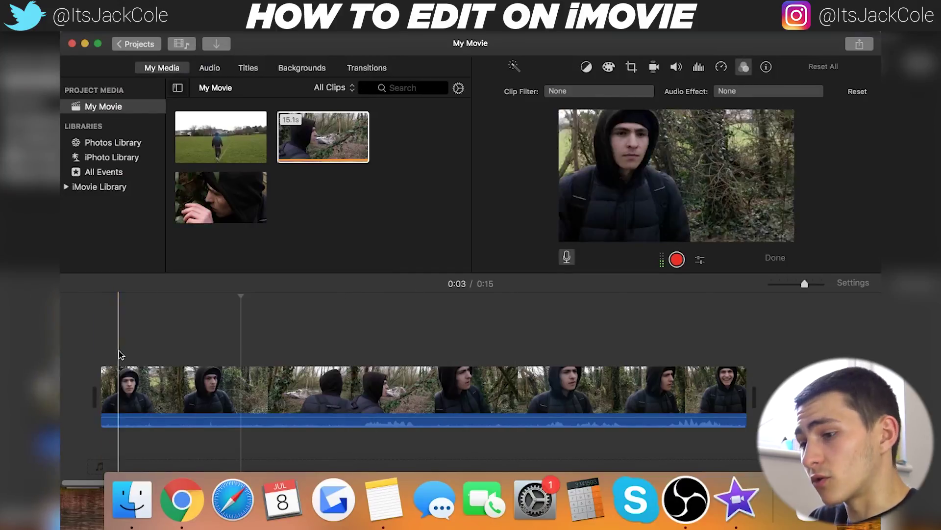
Duplicate the forest clip directly above itself in the timeline and apply the Flipped clip filter to the copy
click(167, 390)
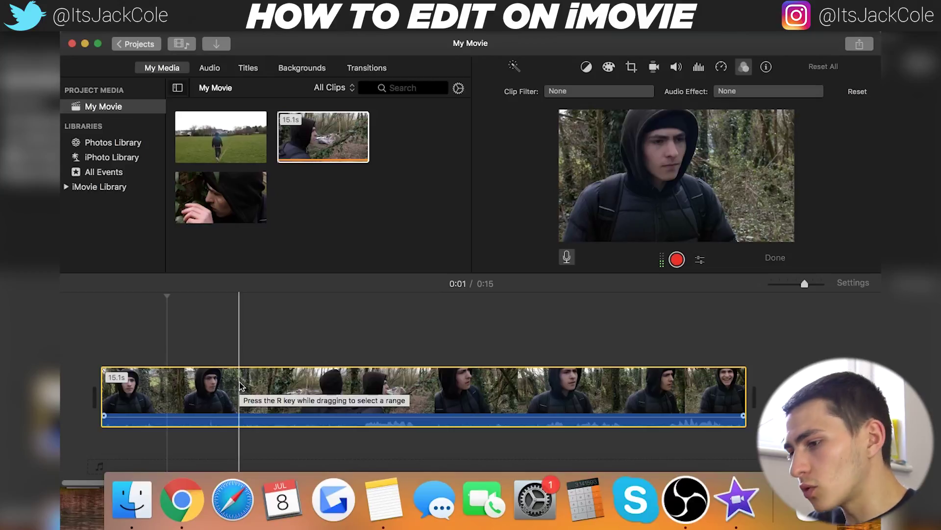
drag(240, 386, 234, 339)
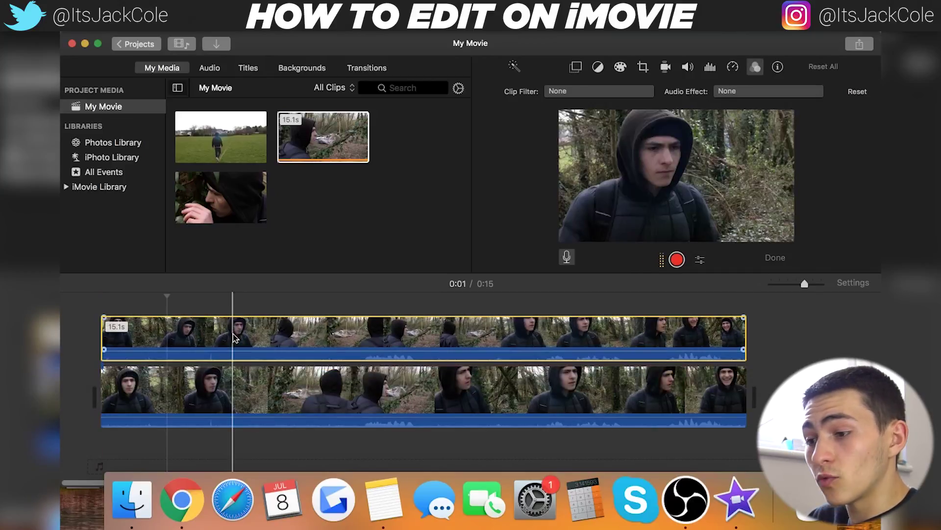
click(182, 337)
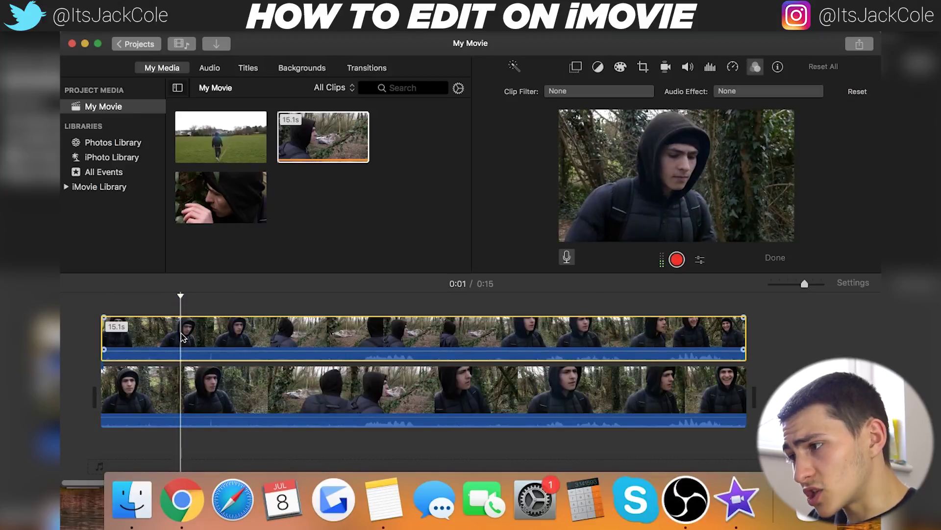
click(758, 71)
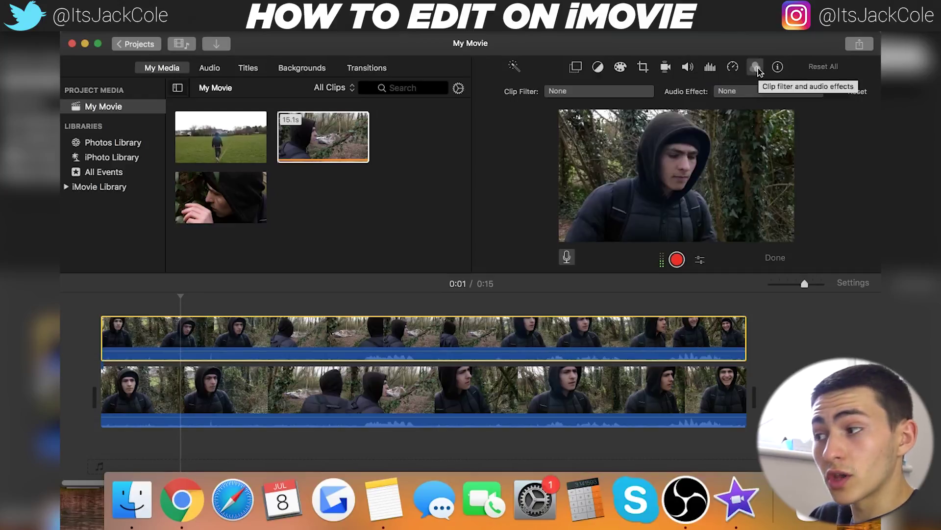
click(593, 91)
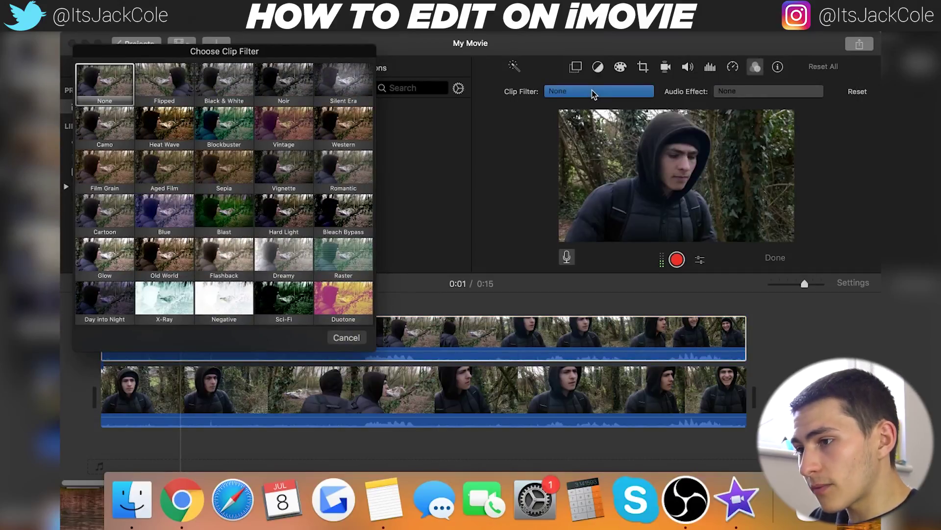
click(167, 79)
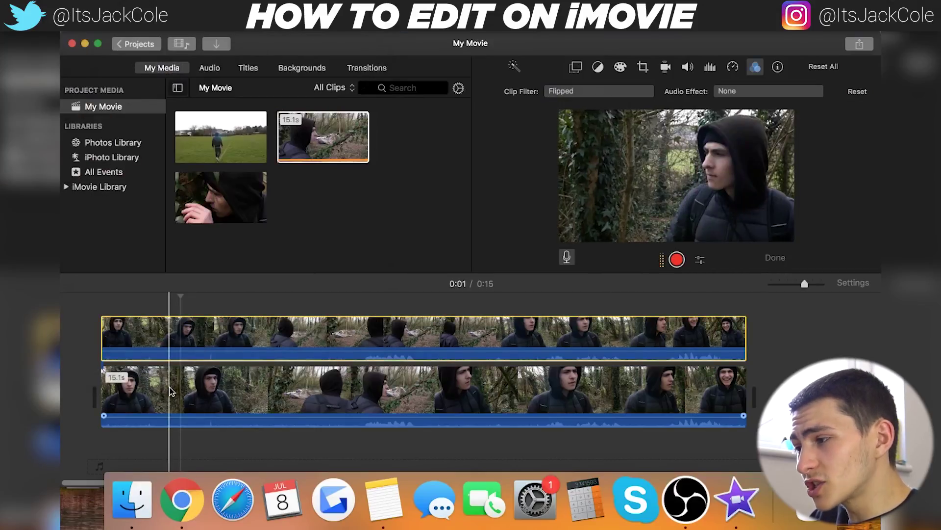
Change the flipped copy's video overlay mode from Cutaway to Split Screen
click(576, 68)
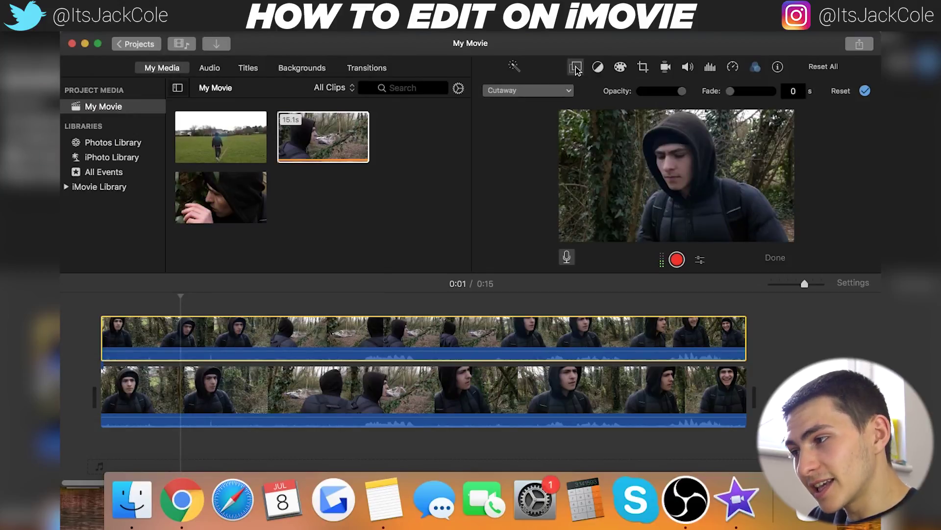
click(527, 94)
click(521, 128)
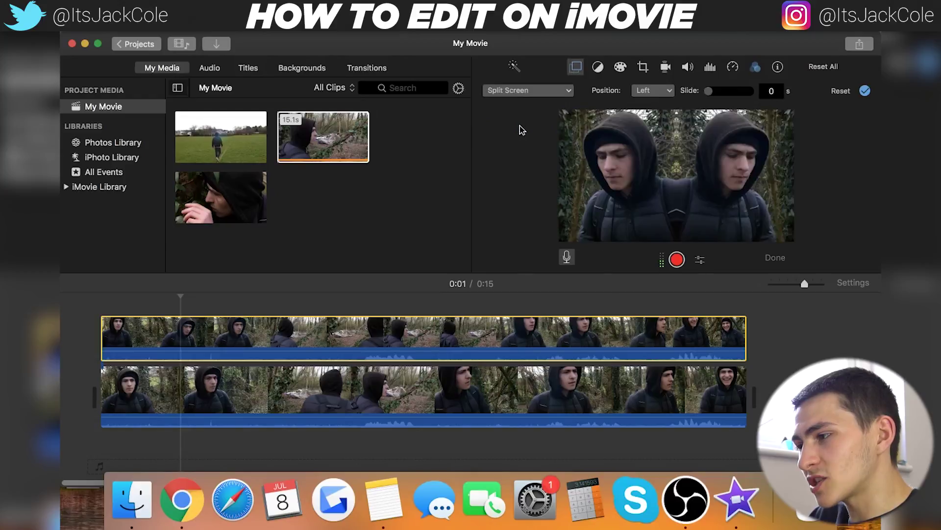
Play the mirrored split-screen sequence from the start and review several points in it
click(96, 341)
key(space)
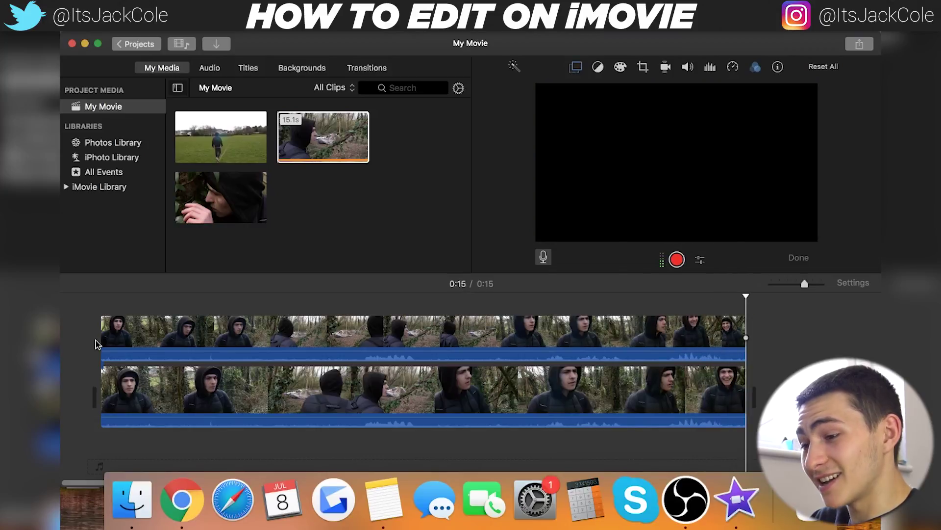
key(space)
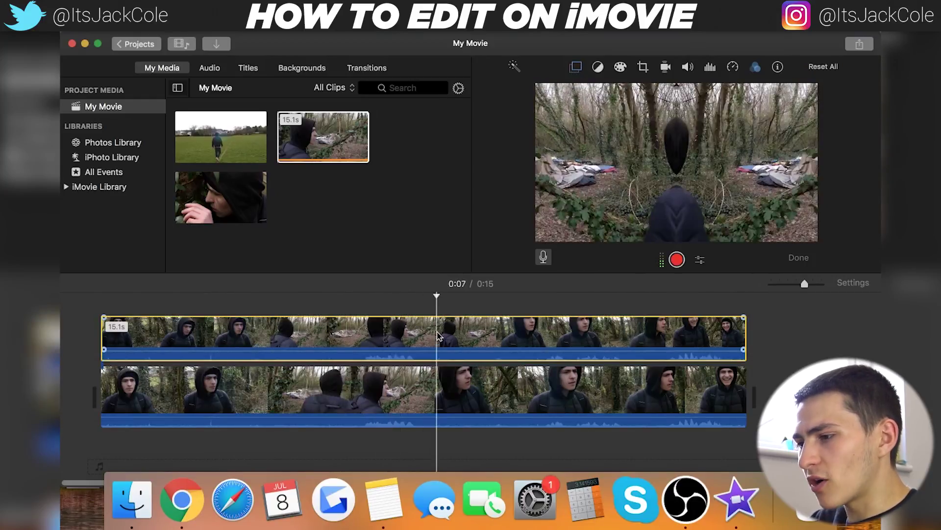
click(138, 329)
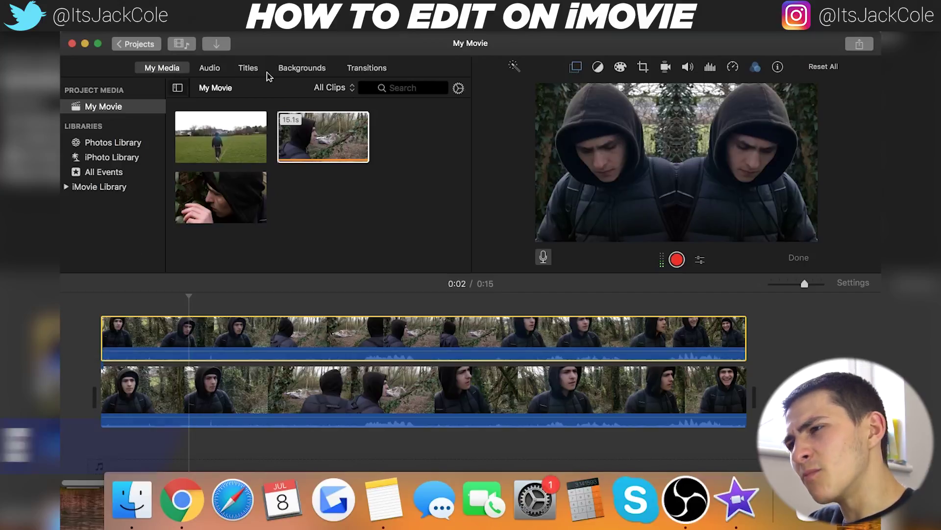
Search the titles for "pull focus" and place the Pull Focus title above the stacked clips, starting at about 5 seconds
click(284, 71)
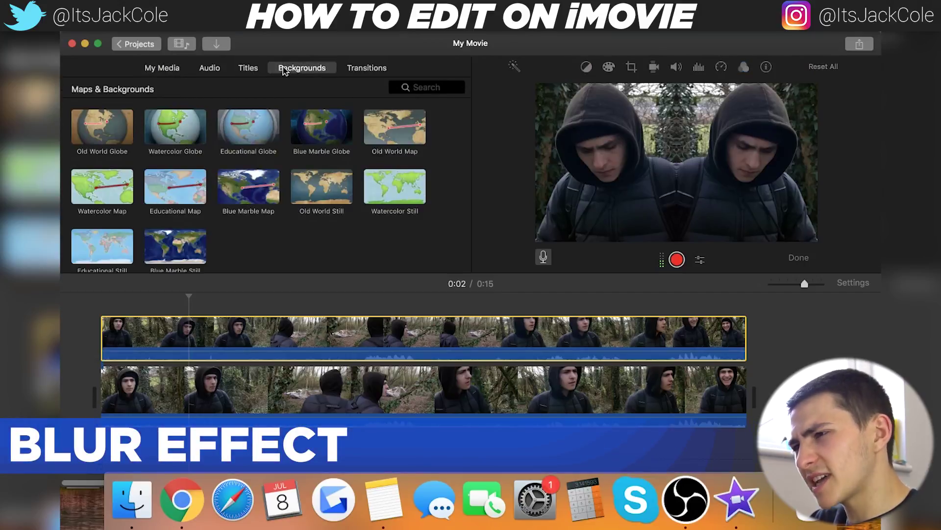
click(247, 70)
click(367, 71)
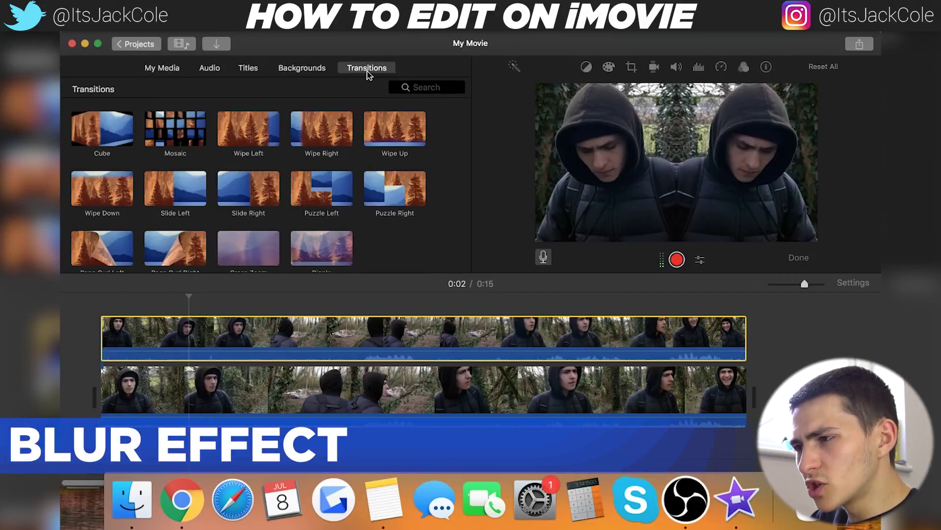
click(240, 74)
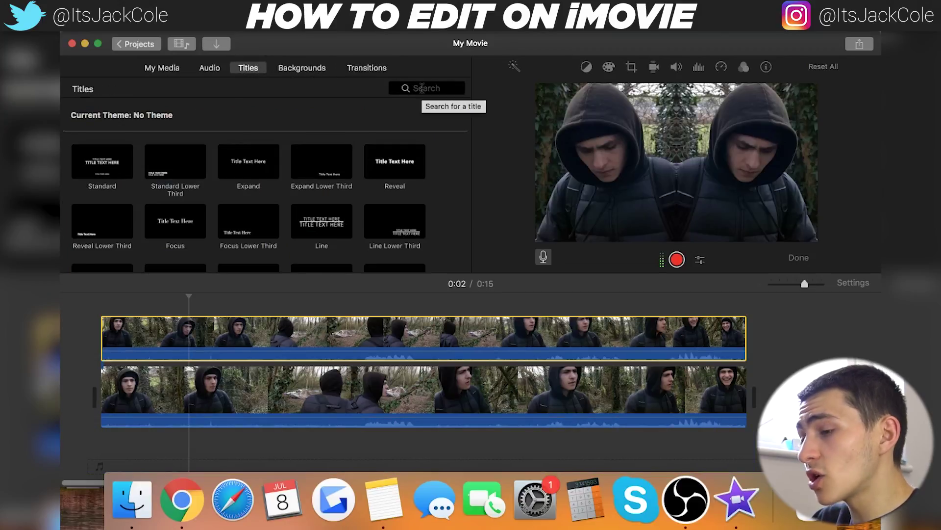
click(422, 89)
text(pull focus)
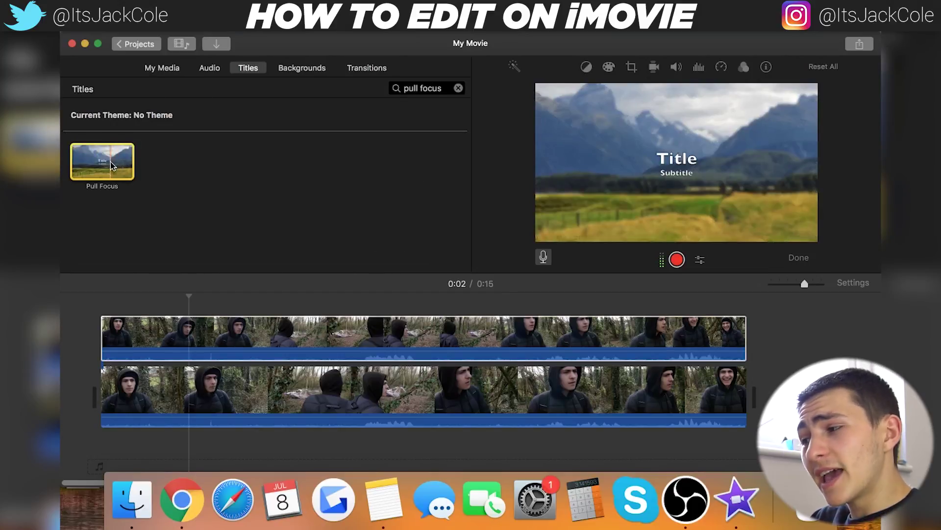
drag(98, 161, 343, 335)
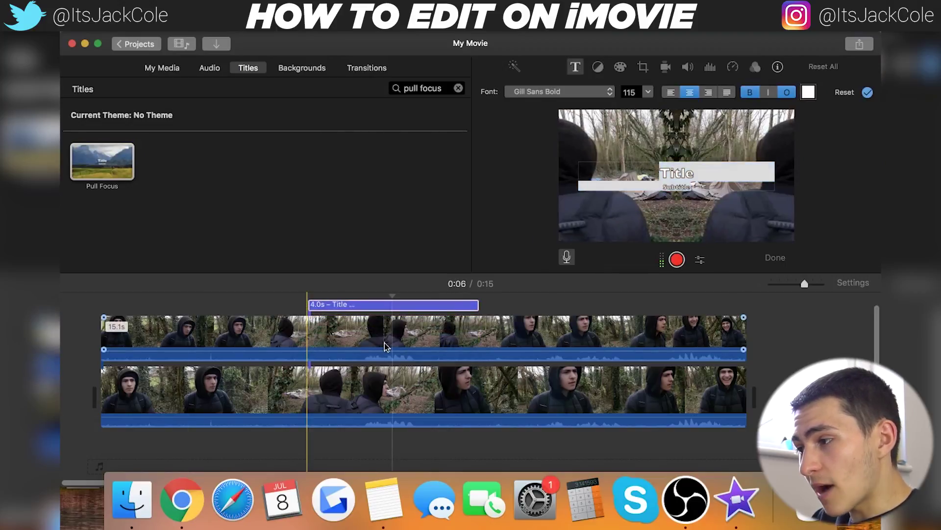
Select the Pull Focus title in the timeline and delete its placeholder title and subtitle text
click(790, 337)
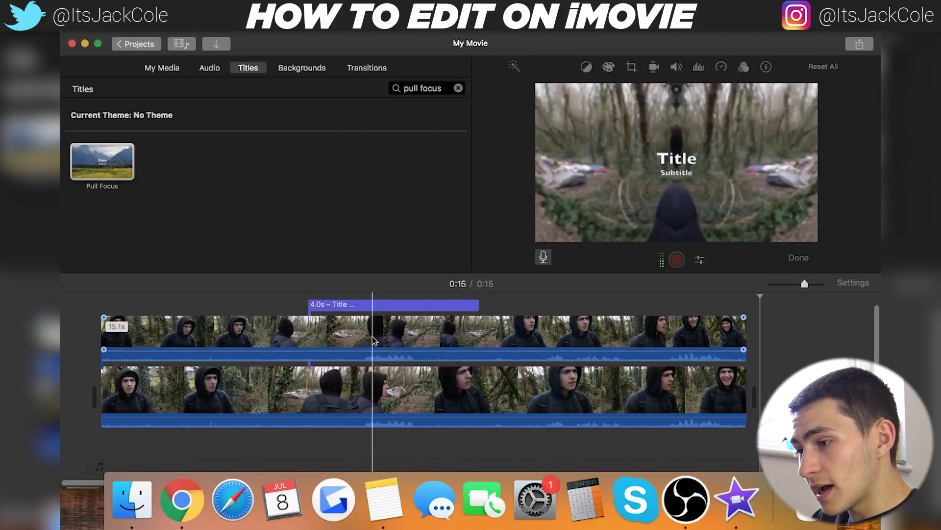
click(393, 305)
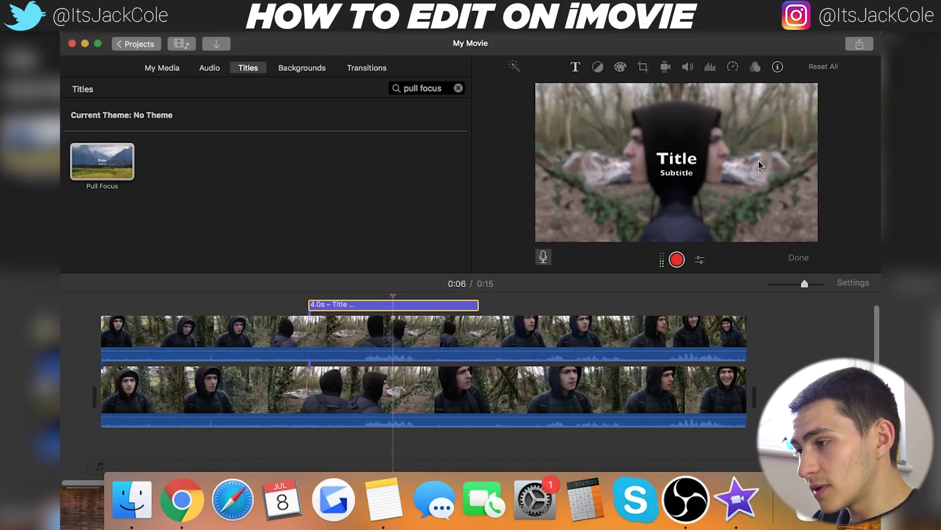
click(682, 162)
key(BackSpace)
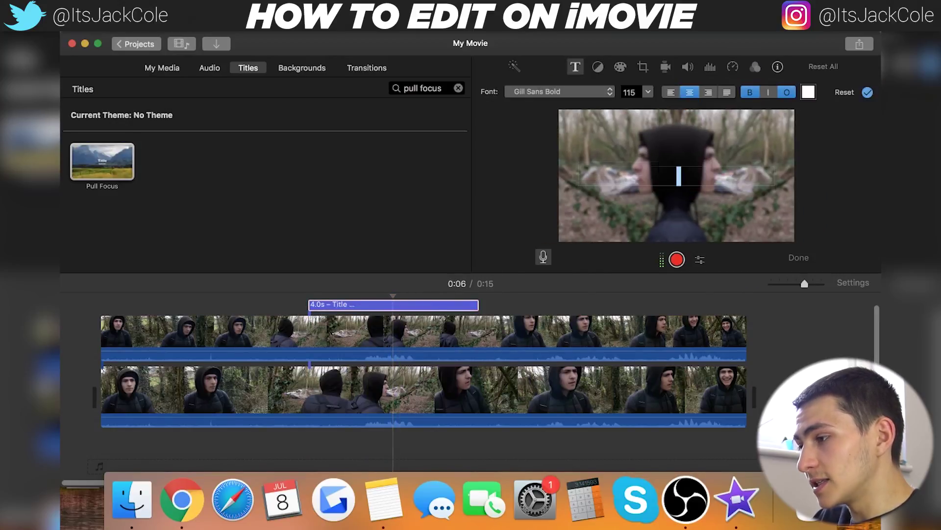
Play the section around the textless Pull Focus title to check the blur effect on the split screen
click(814, 335)
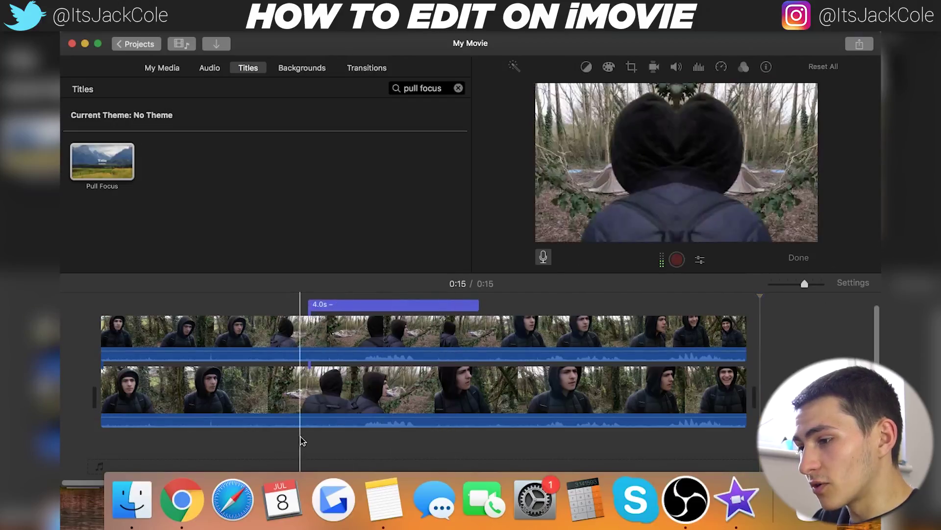
key(space)
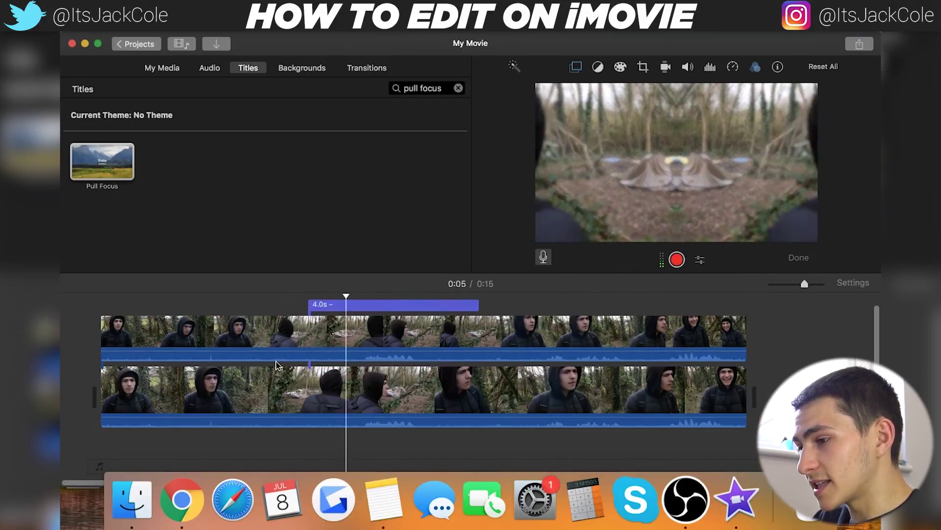
click(254, 438)
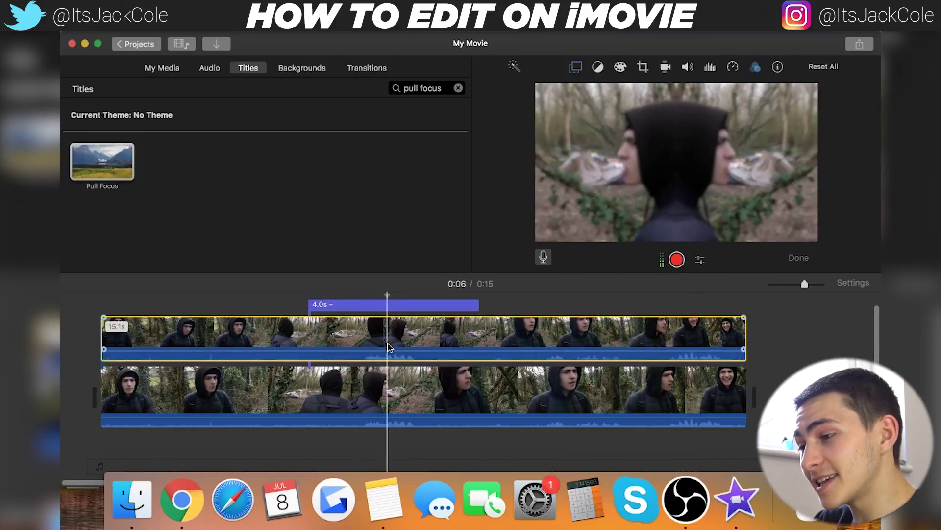
Delete the flipped overlay clip and the Pull Focus title from the timeline, and show the project's media clips
key(Delete)
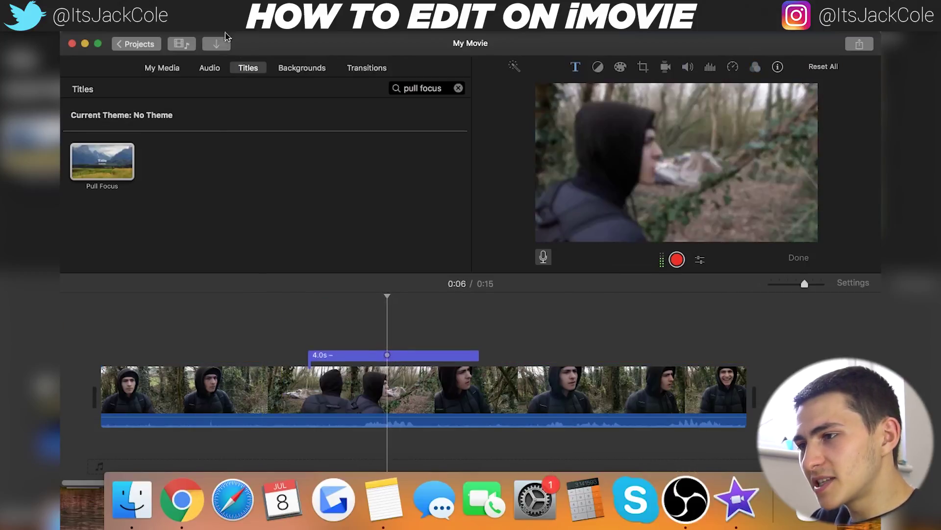
click(156, 68)
click(274, 209)
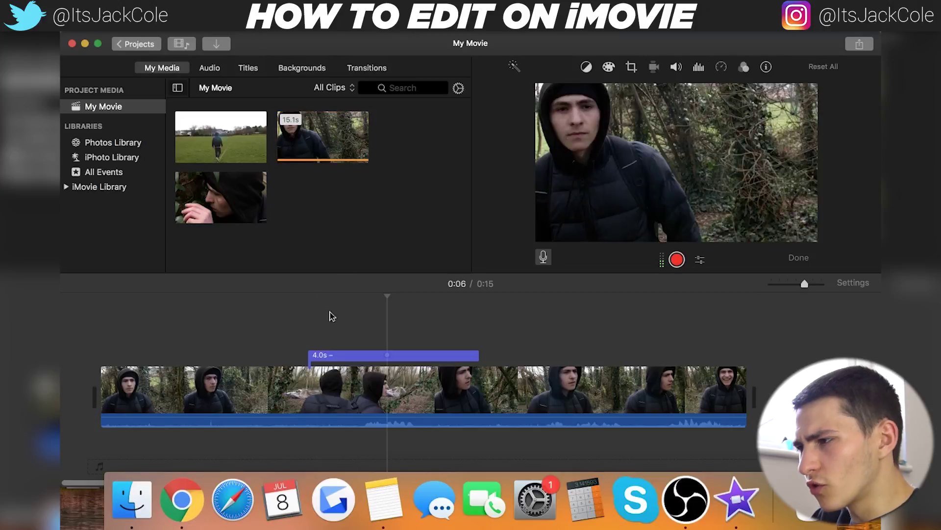
click(99, 363)
key(Delete)
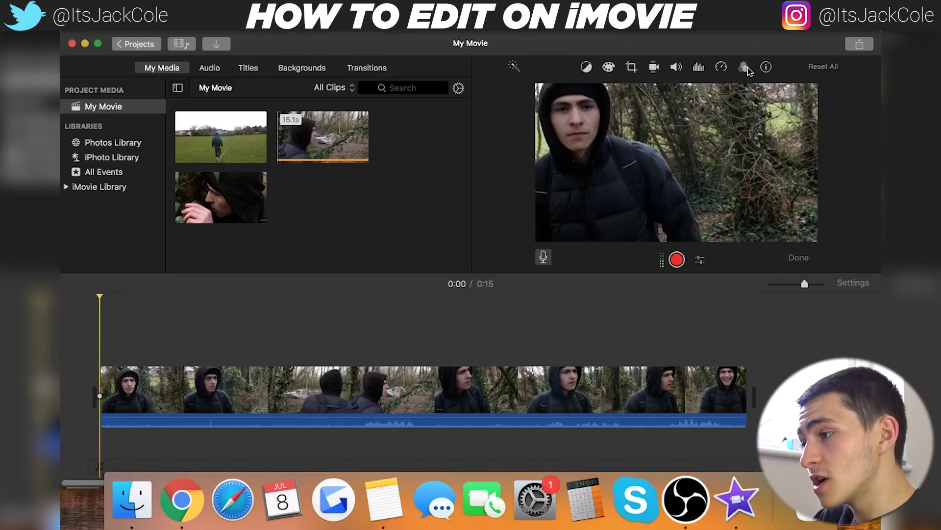
Try out the Color Correction contrast, brightness, saturation and color temperature adjustments on the forest clip, and undo them
click(609, 67)
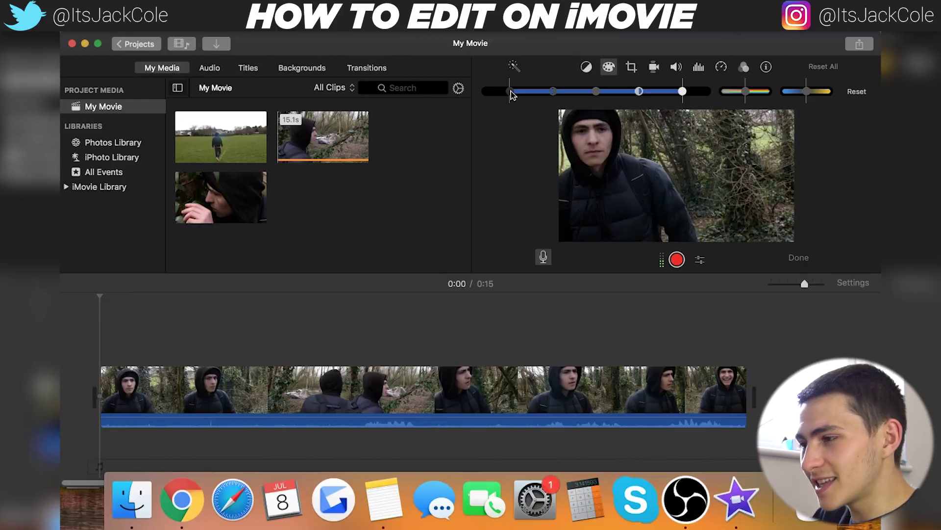
drag(511, 91, 554, 100)
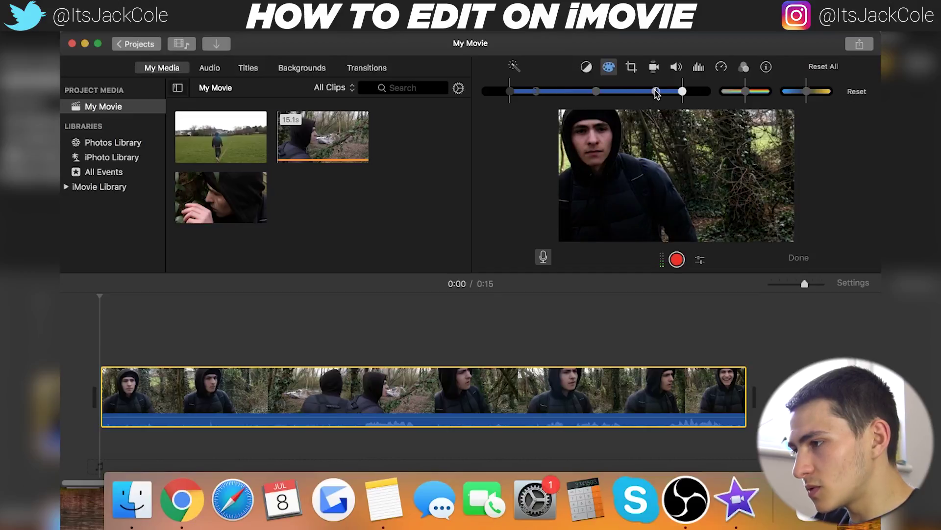
drag(654, 91, 641, 91)
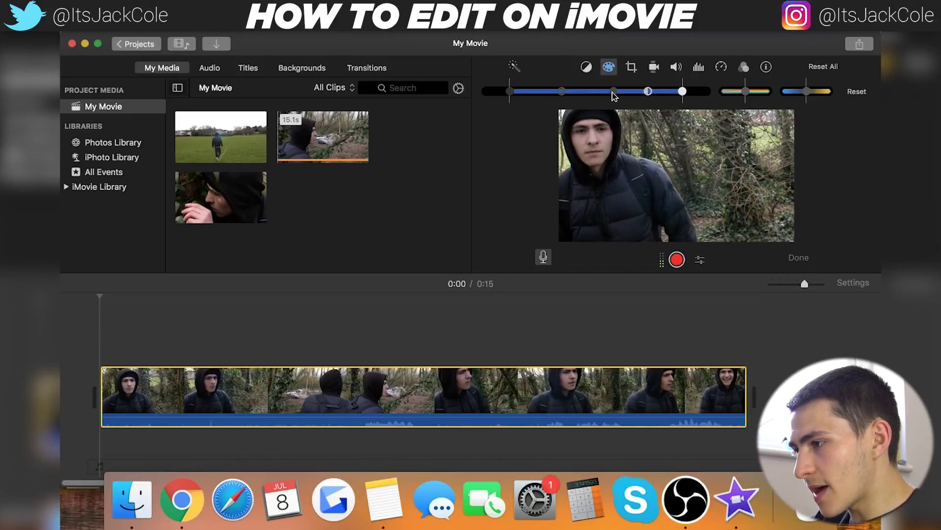
drag(623, 92, 646, 98)
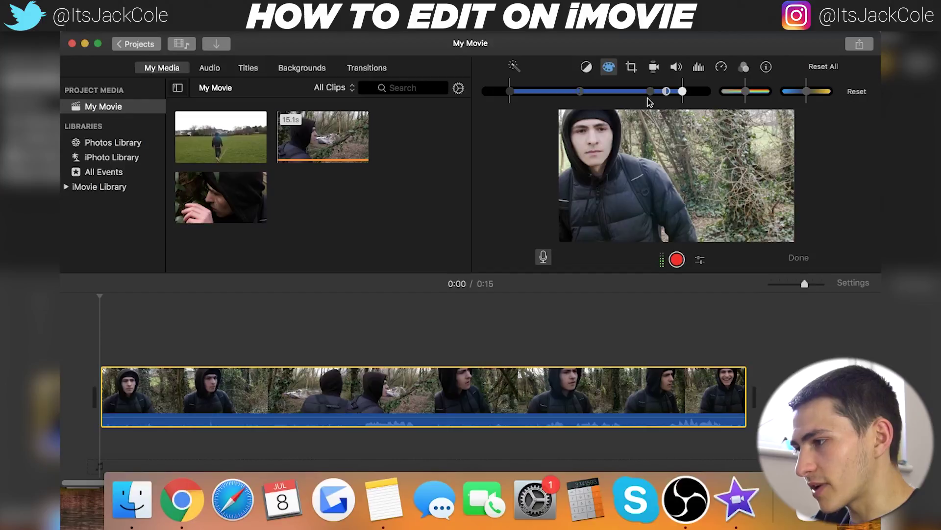
key(super+z)
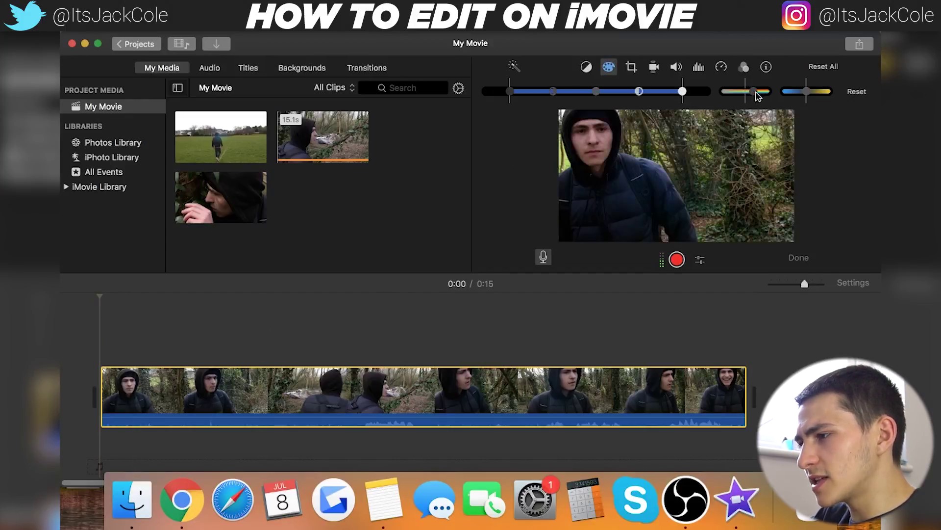
drag(807, 93, 817, 98)
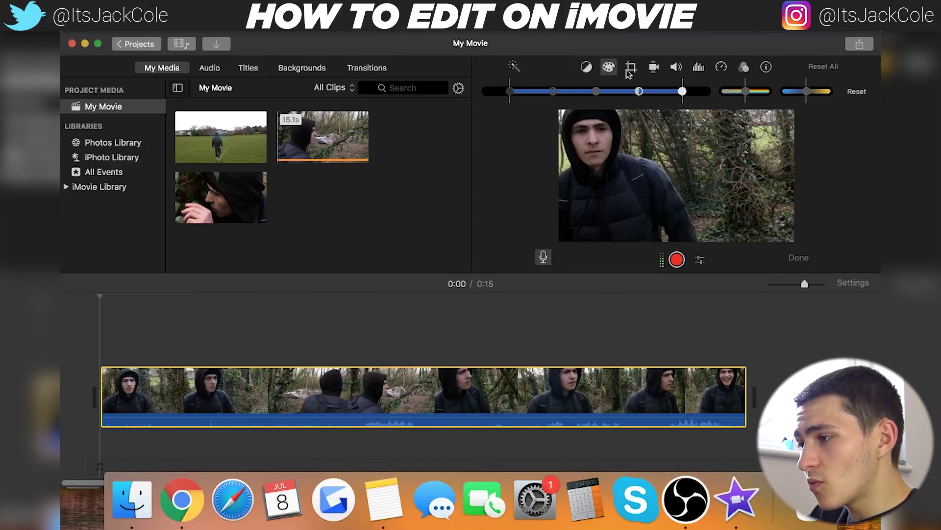
Using the frame at about 6 seconds, raise the forest clip's contrast, highlights and saturation slightly, deepen its shadows and cool its color temperature
click(361, 392)
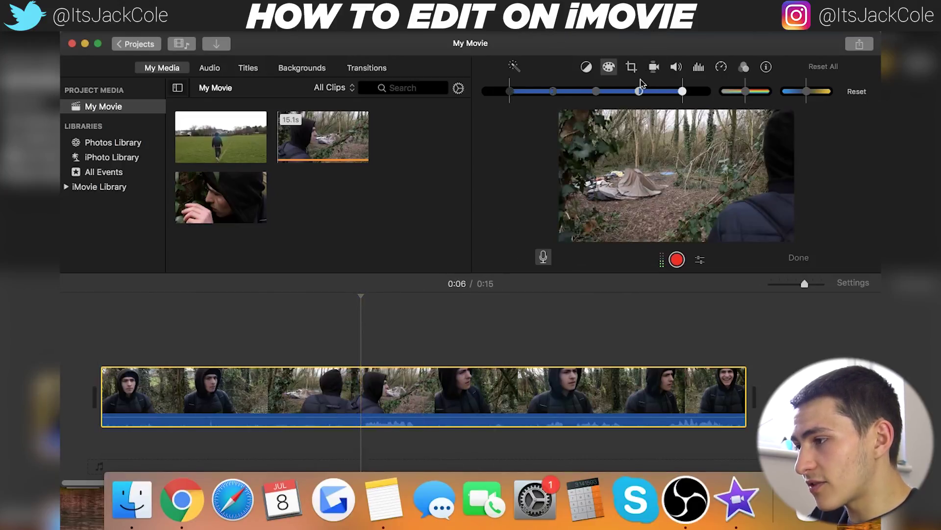
drag(639, 92, 692, 95)
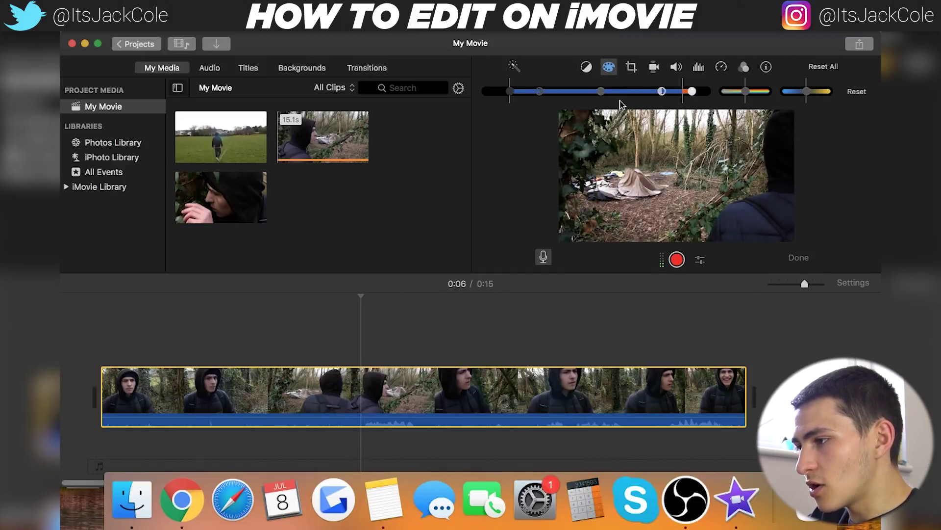
drag(602, 92, 604, 96)
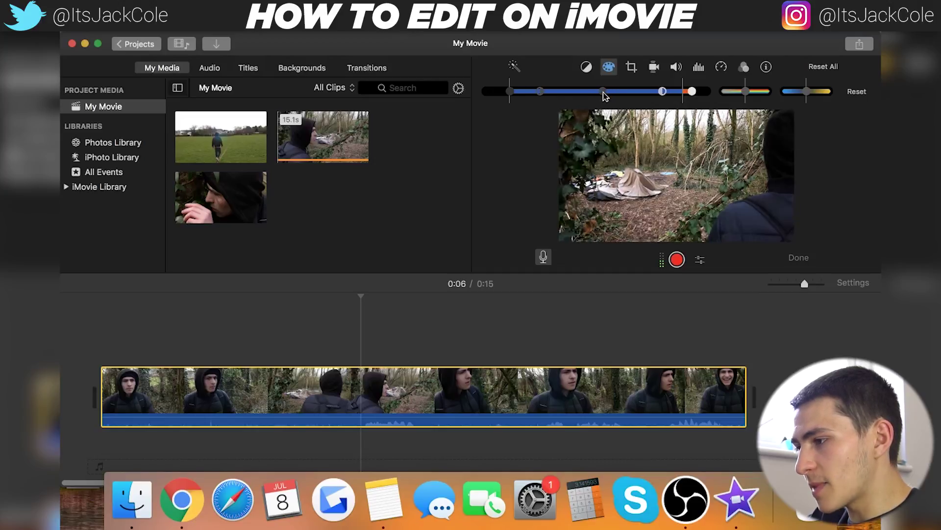
mouse_move(532, 89)
mouse_down()
mouse_move(547, 90)
mouse_move(518, 99)
mouse_up()
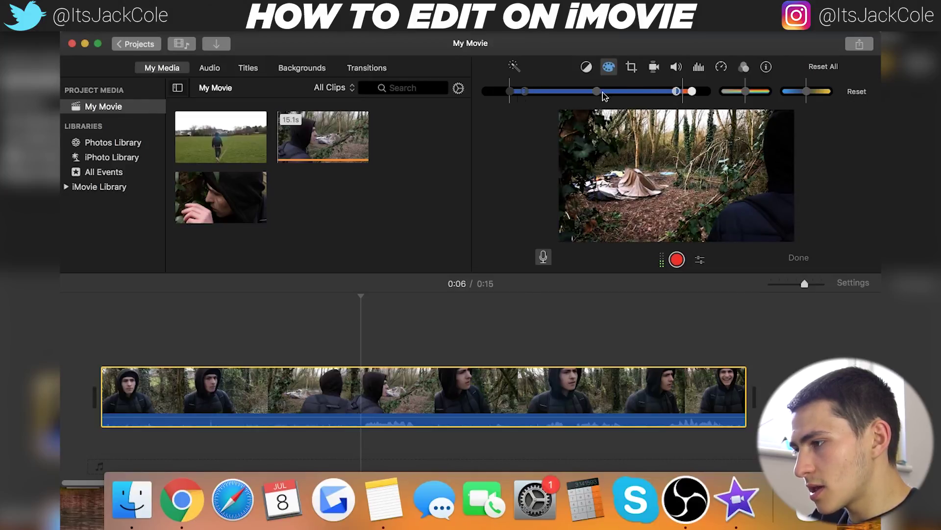
drag(755, 90, 752, 93)
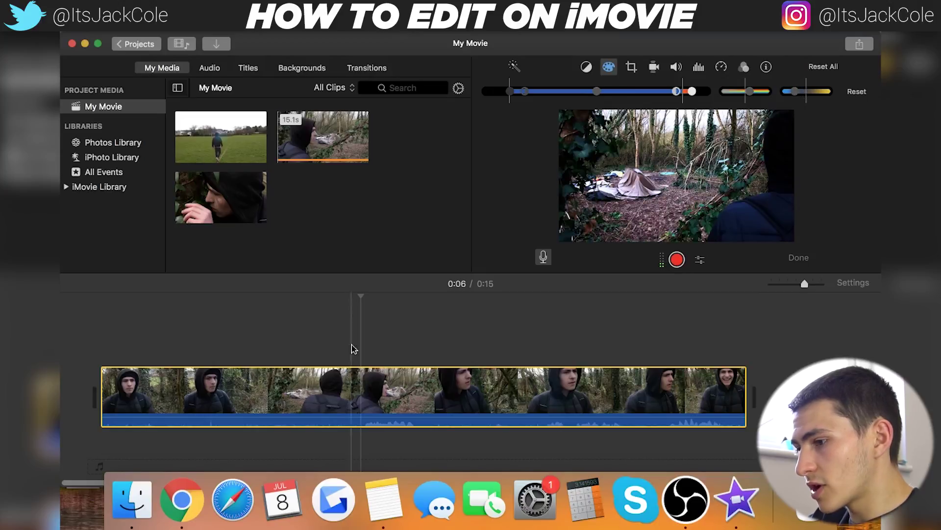
Play the graded forest clip from the start, soften its contrast by lightening the shadows, and play it again
key(backslash)
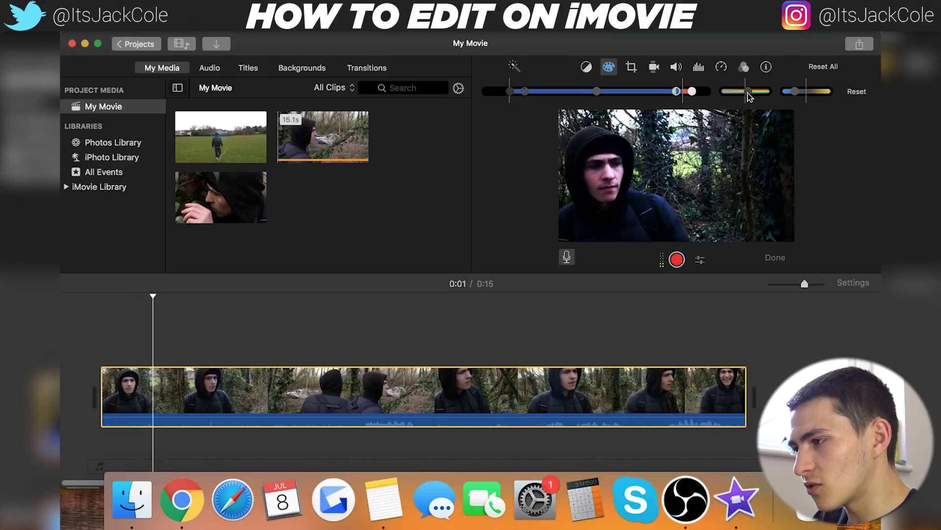
drag(524, 98, 538, 101)
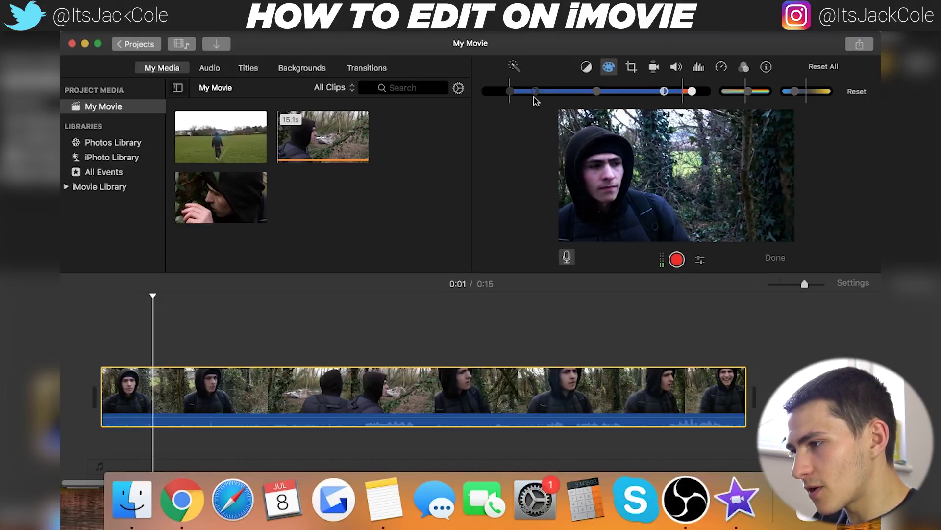
key(space)
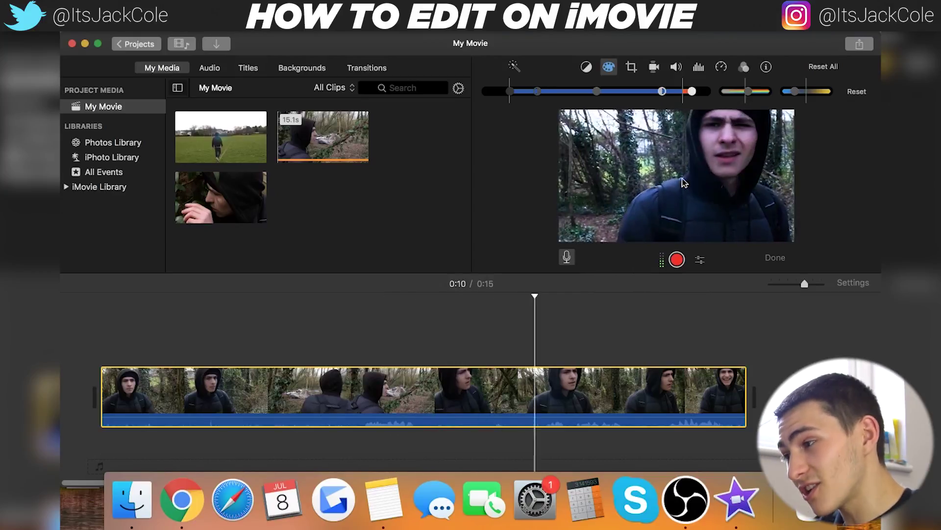
Review the camera shake near the start of the forest clip and turn on Stabilize Shaky Video at 33%
click(670, 346)
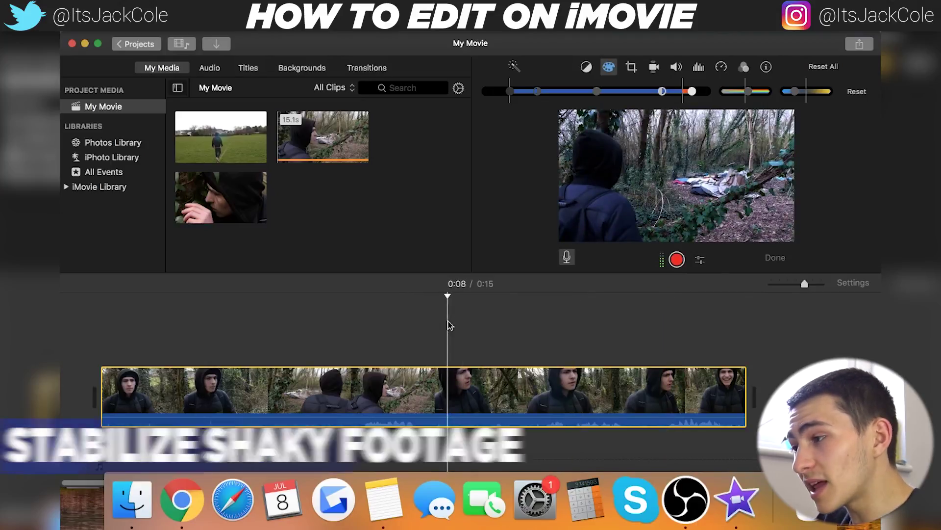
click(318, 325)
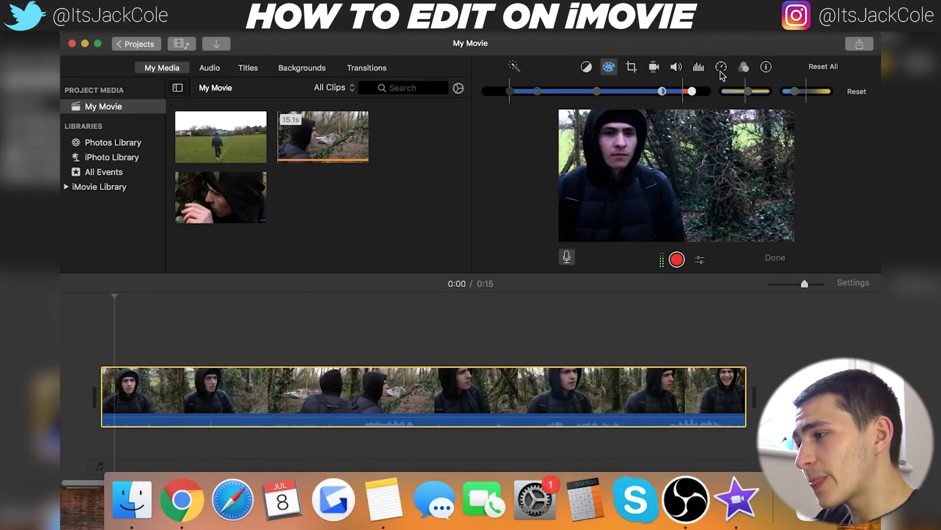
click(655, 68)
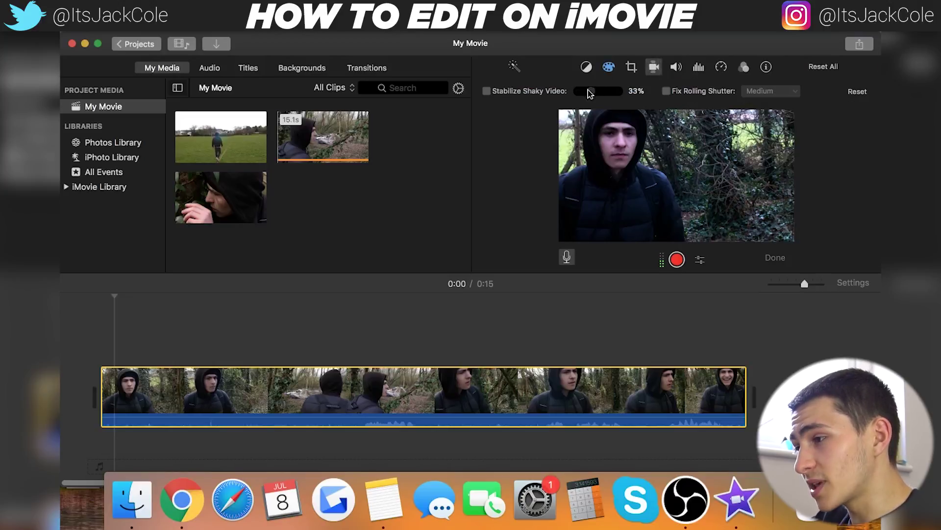
click(547, 94)
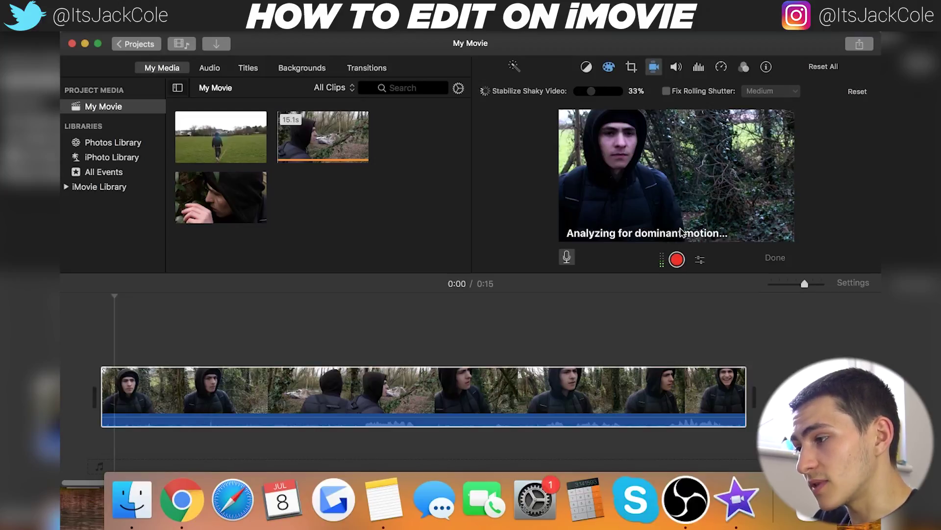
Play the forest clip from its beginning several times to check how smooth the stabilized footage looks
click(461, 392)
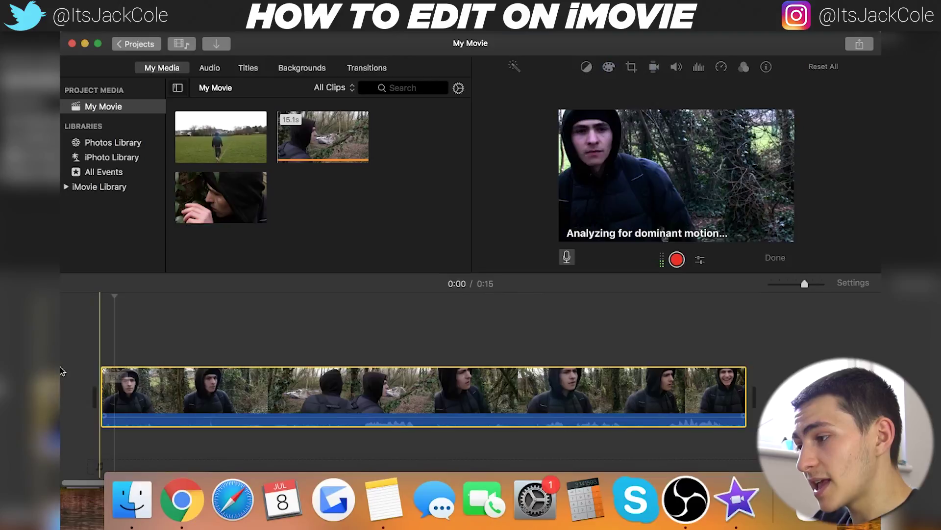
key(space)
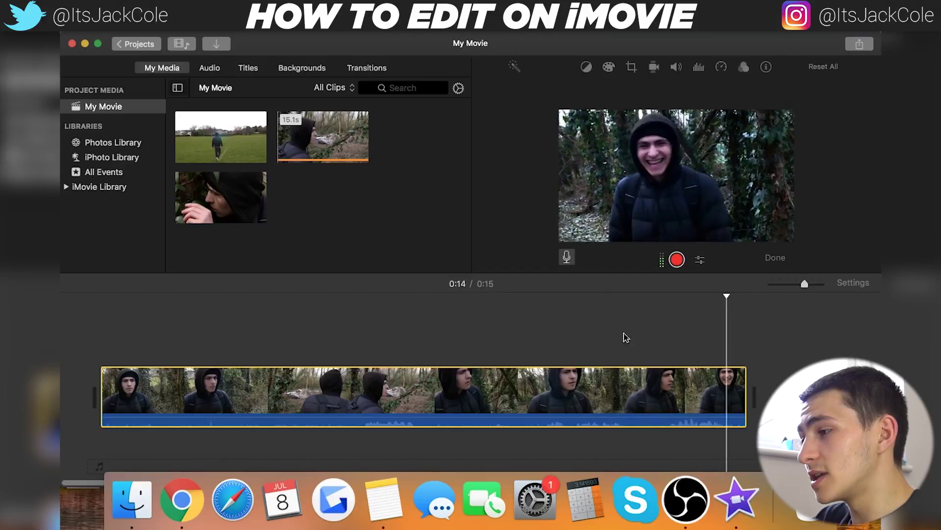
click(94, 354)
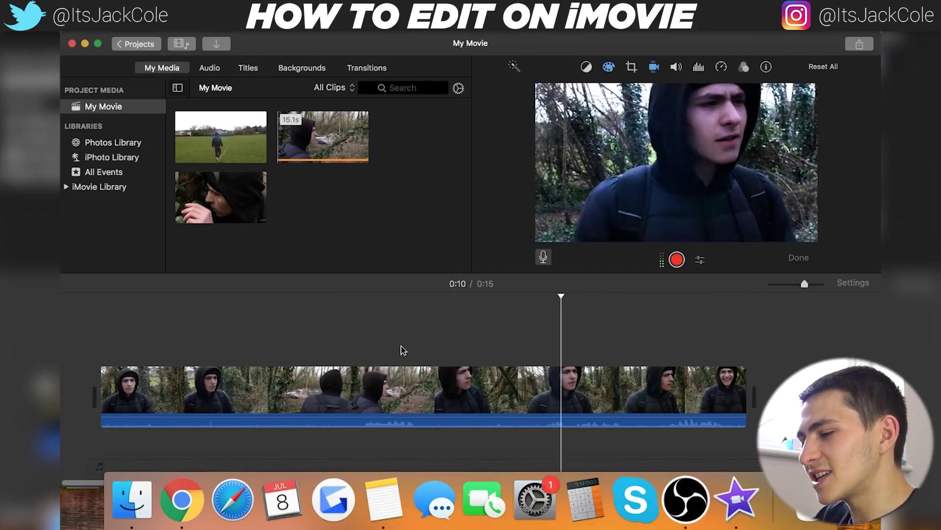
click(95, 345)
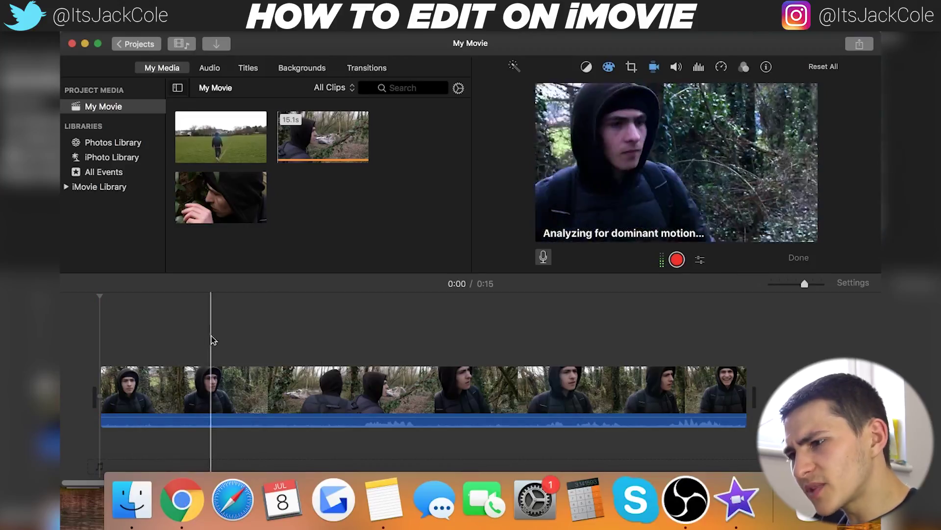
key(space)
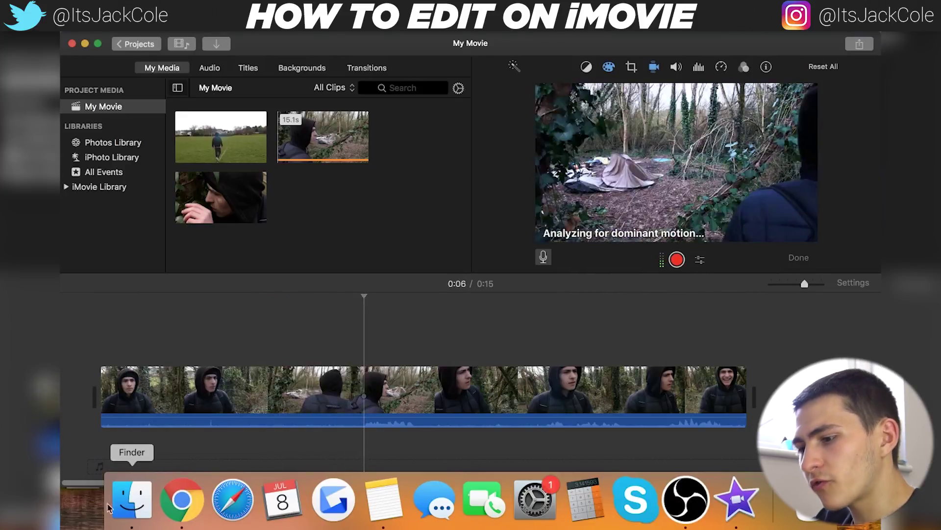
Import two effect clips through Finder, placing the black-background one above the forest clip and the green-screen one at the timeline's end
click(129, 498)
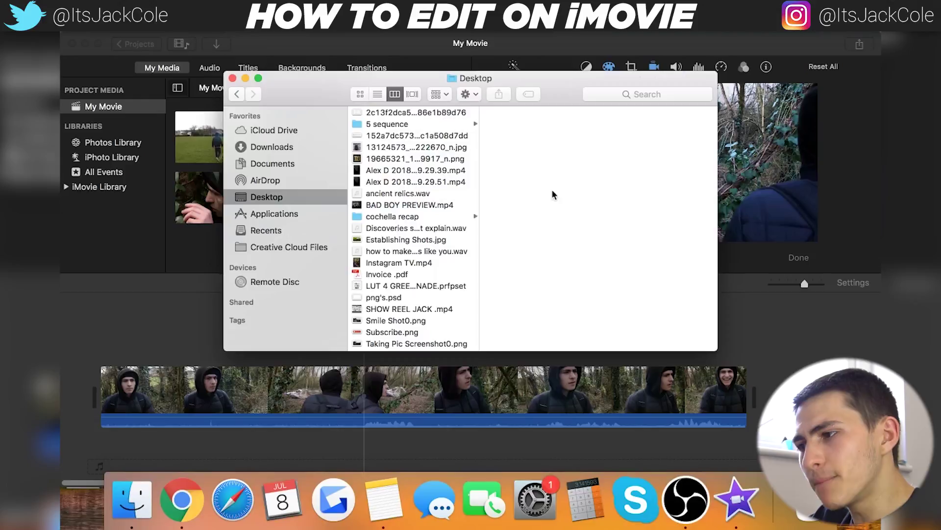
click(137, 270)
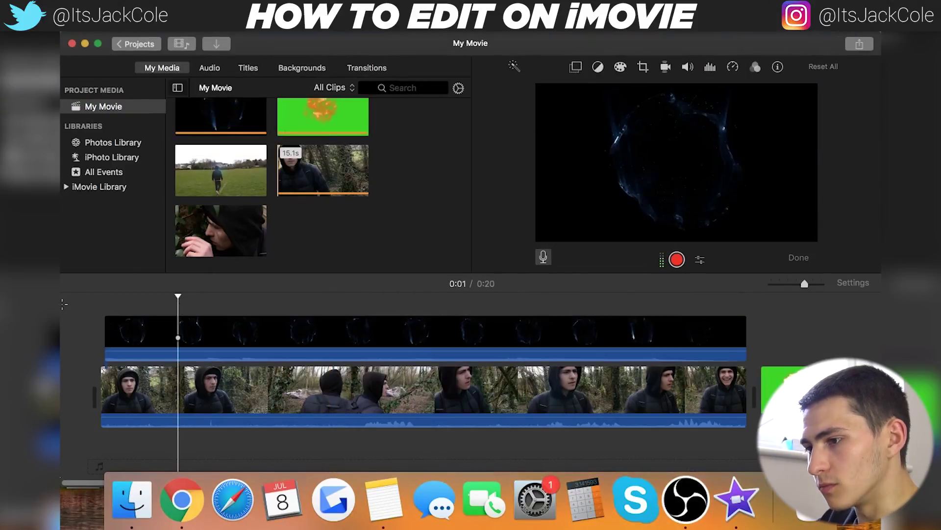
click(63, 304)
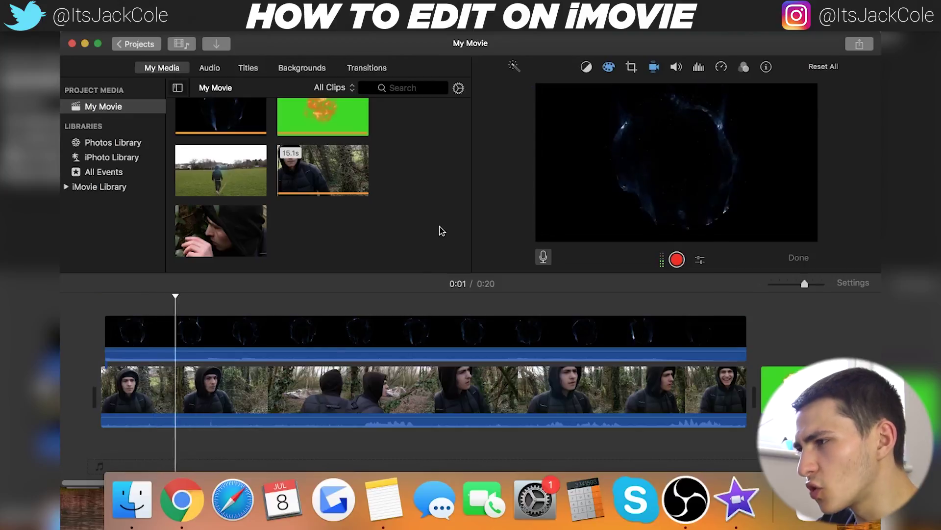
Play the black-background effect clip and select it above the forest clip
key(space)
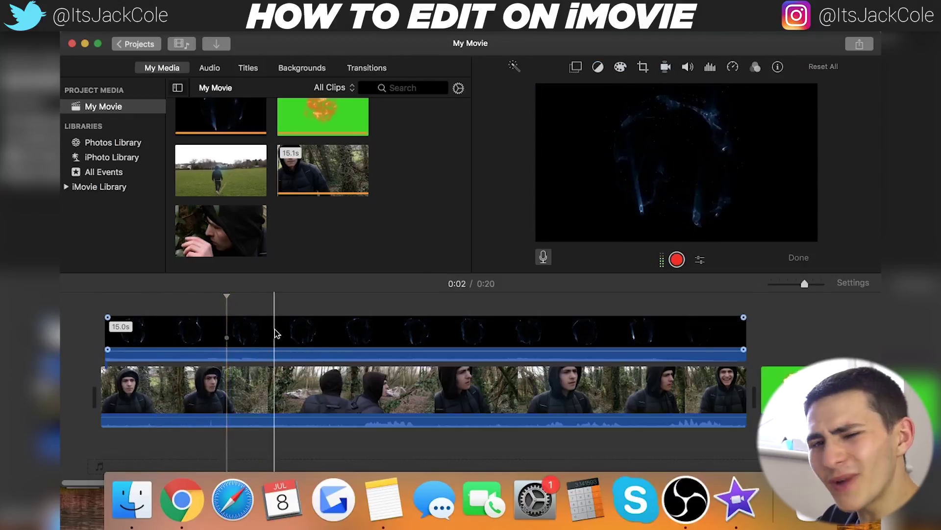
click(351, 328)
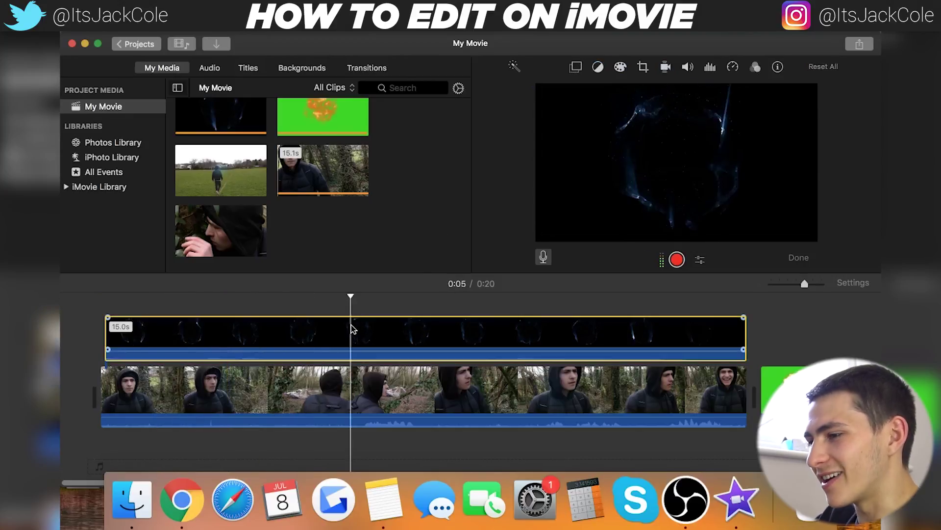
key(space)
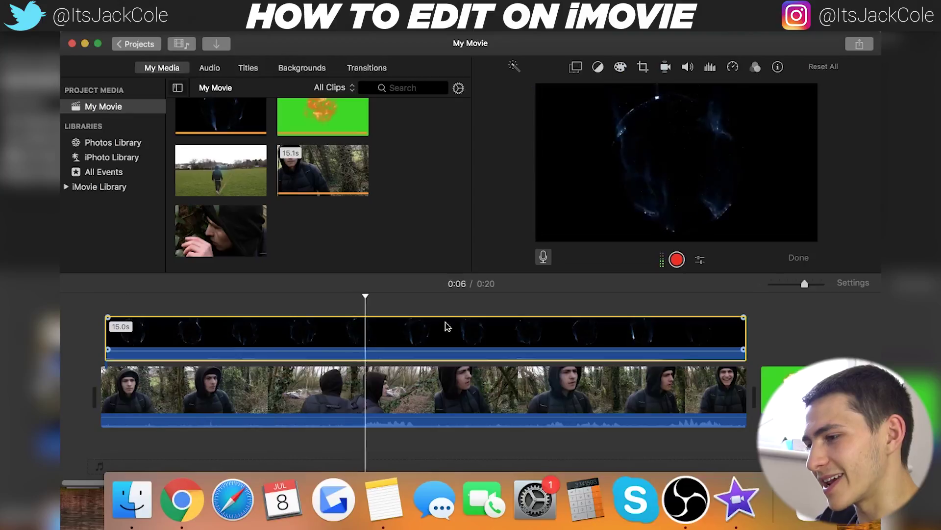
Try the Green/Blue Screen overlay on the black-background effect clip and play the composite with the forest clip
click(575, 68)
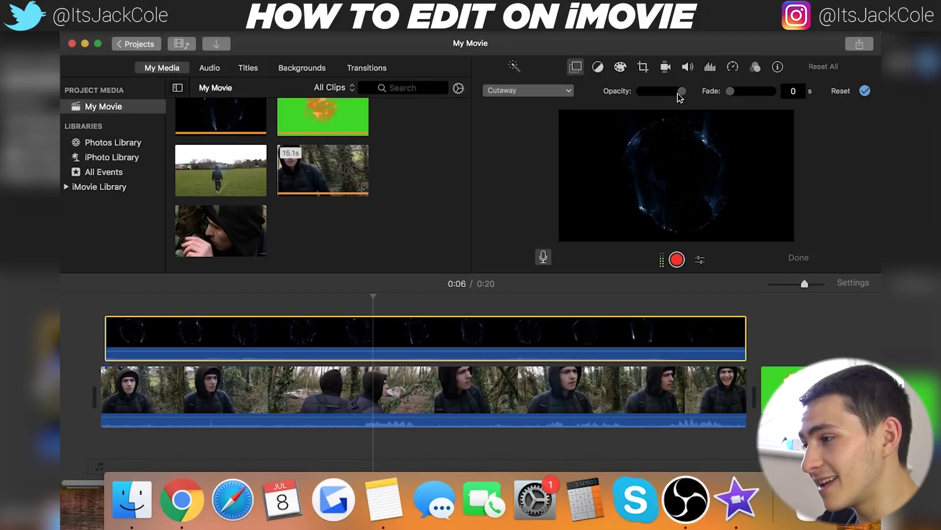
drag(683, 92, 706, 93)
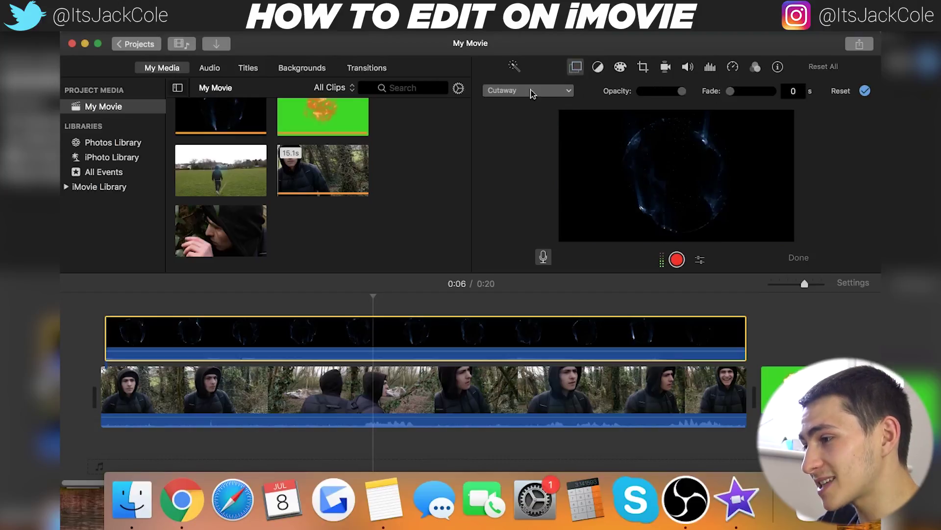
click(515, 92)
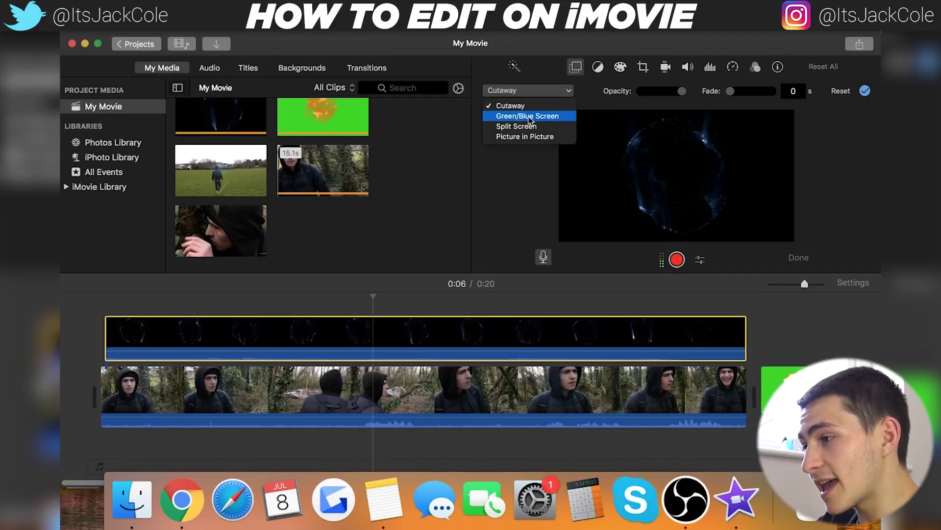
click(547, 117)
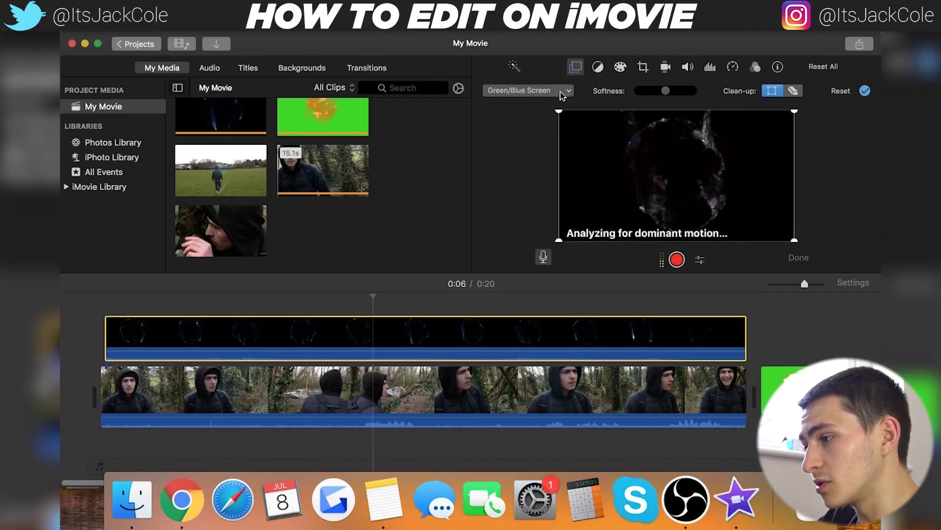
key(space)
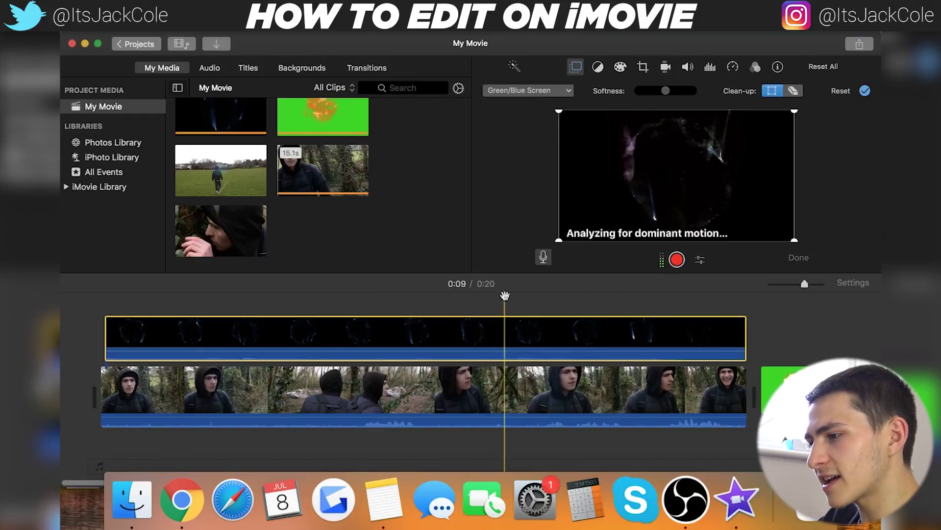
click(113, 338)
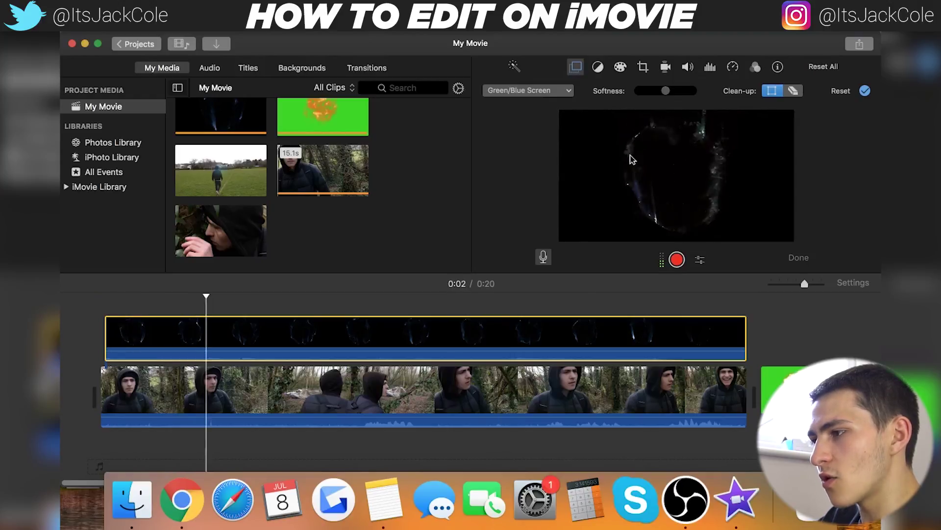
Return the black-background clip to Cutaway and try about half opacity and a 2-second fade, ending at full opacity
click(549, 93)
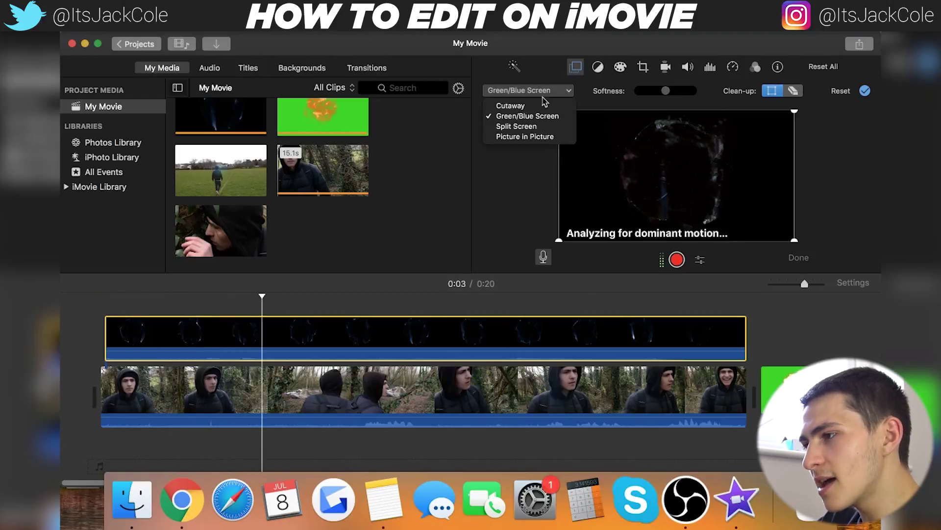
click(510, 106)
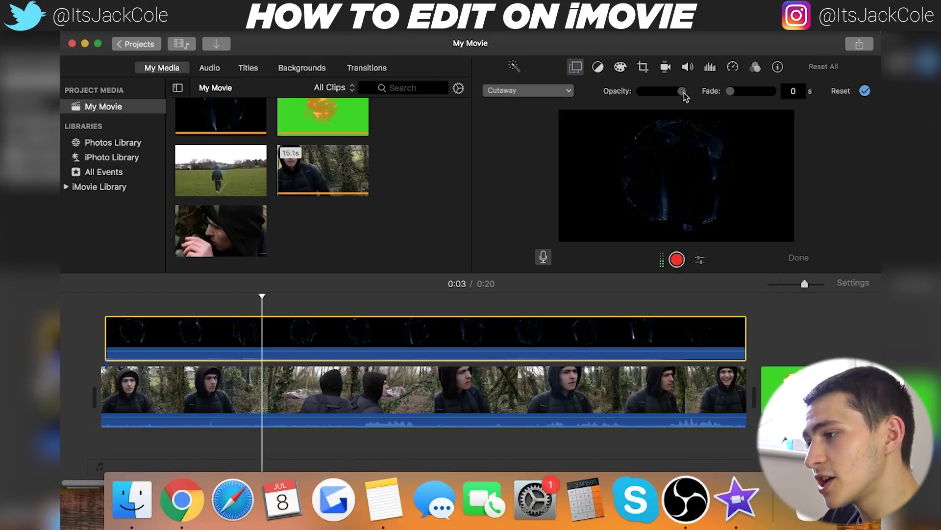
mouse_move(684, 96)
mouse_down()
mouse_move(653, 95)
mouse_move(667, 98)
mouse_up()
key(space)
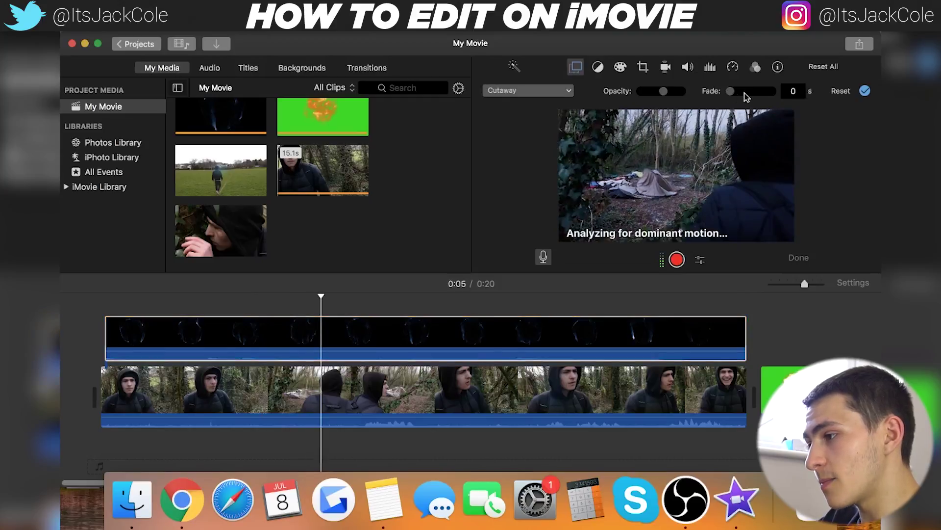
drag(755, 95, 788, 94)
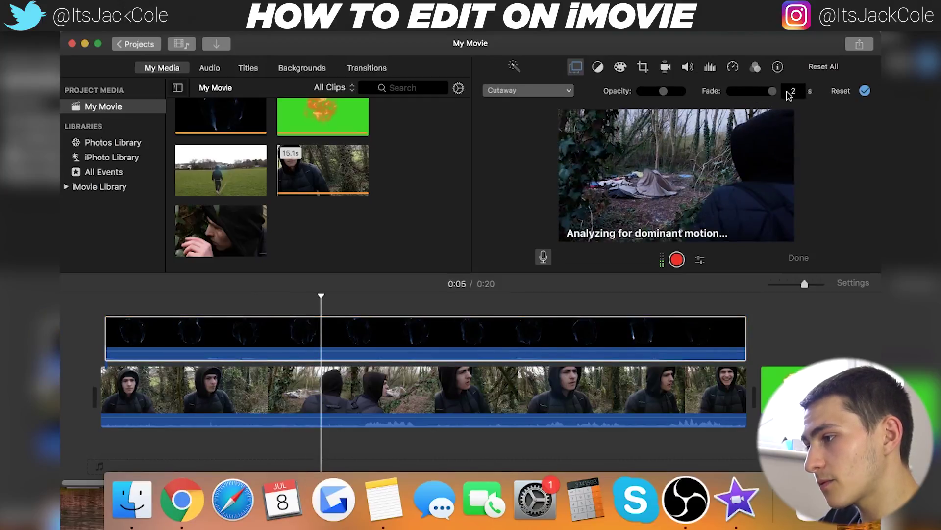
drag(666, 91, 691, 97)
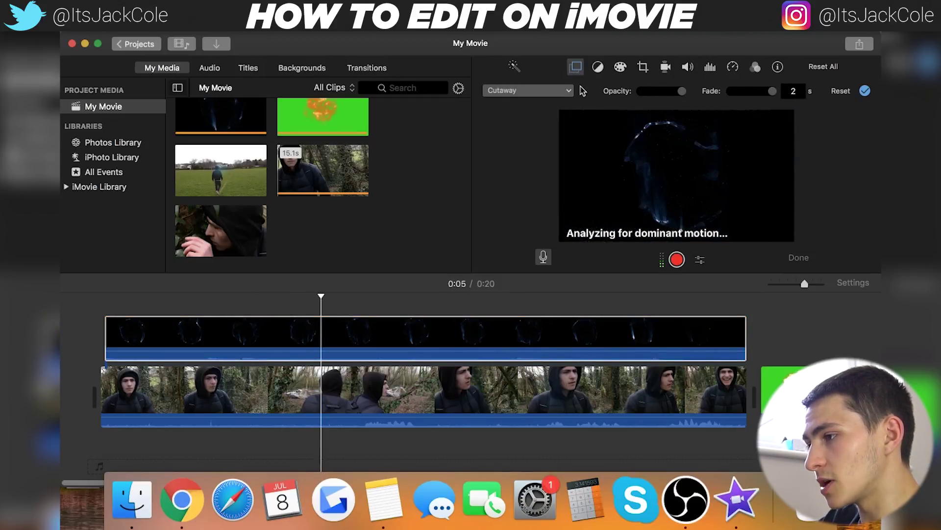
Replace the black-background clip with the green-screen explosion clip, placed above the start of the forest clip, and play it
click(431, 351)
key(Delete)
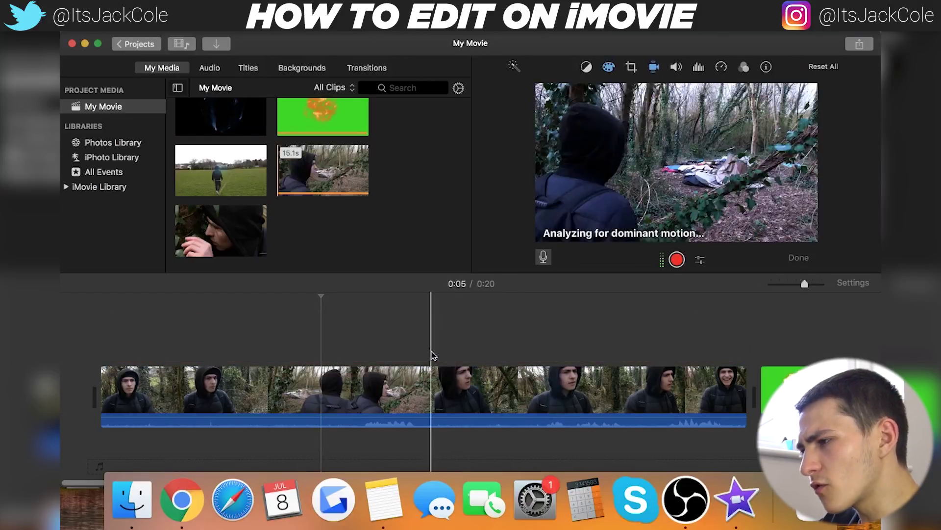
drag(323, 116, 129, 342)
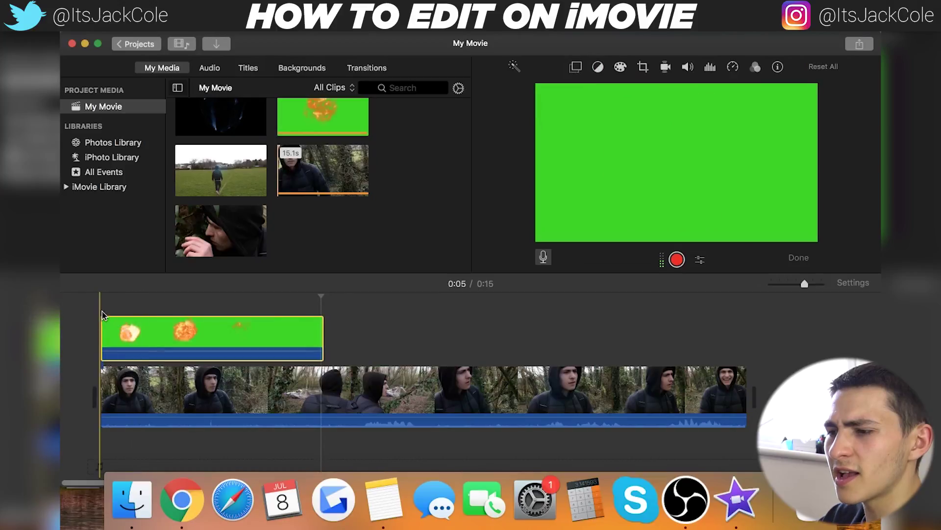
click(102, 311)
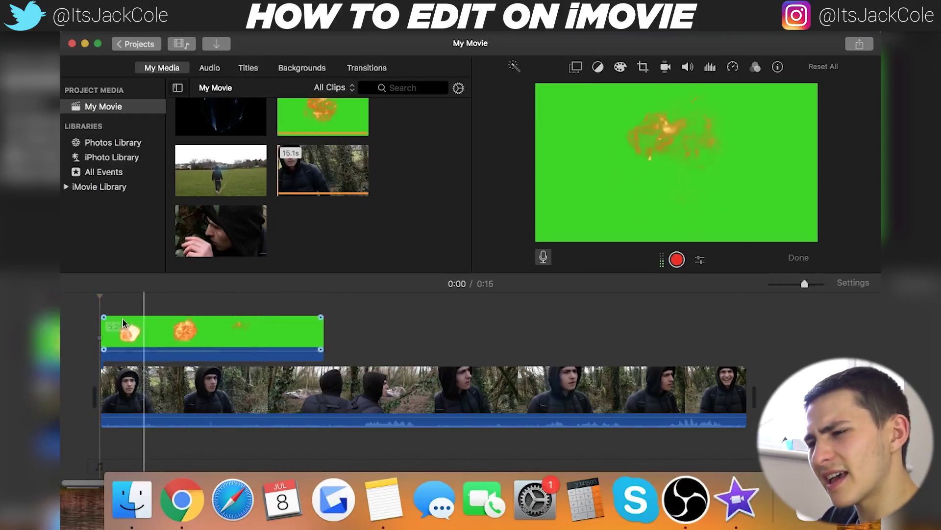
key(space)
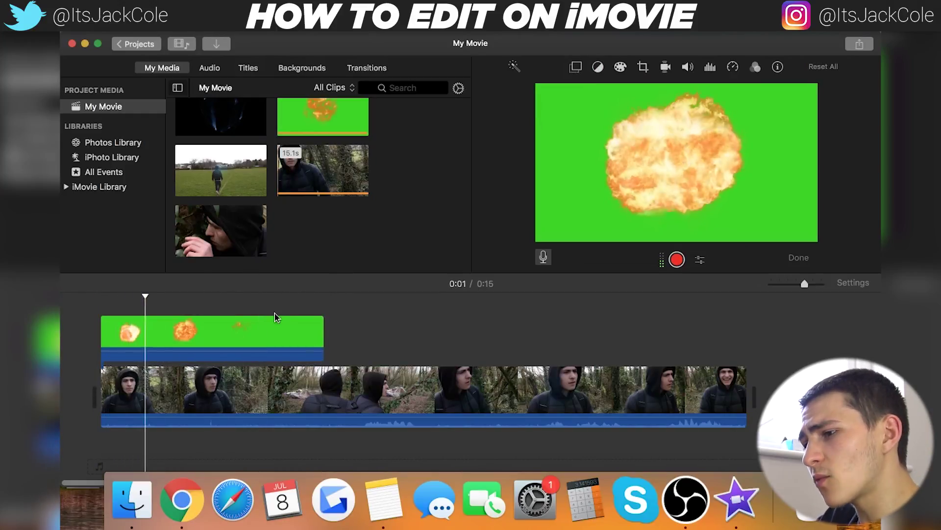
key(space)
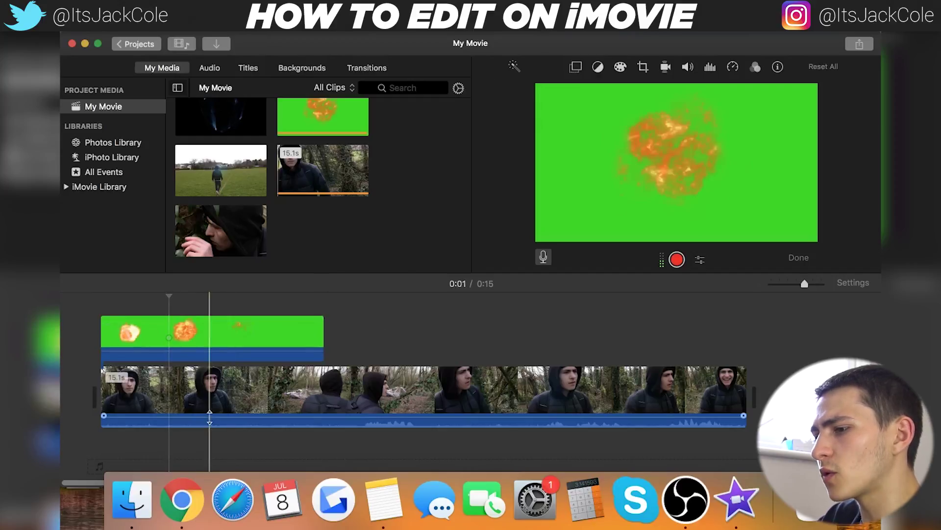
Key out the explosion clip's background with the Green/Blue Screen overlay and play the composite from the start
click(205, 322)
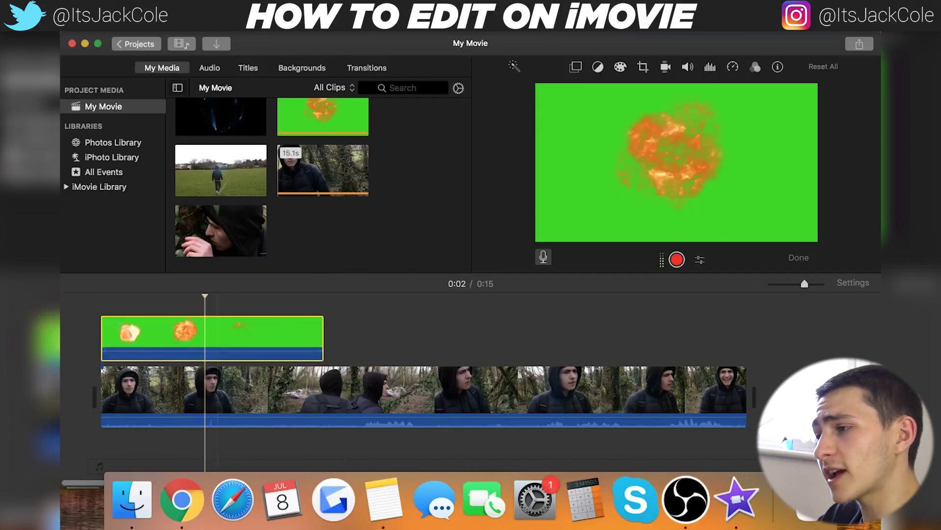
click(576, 69)
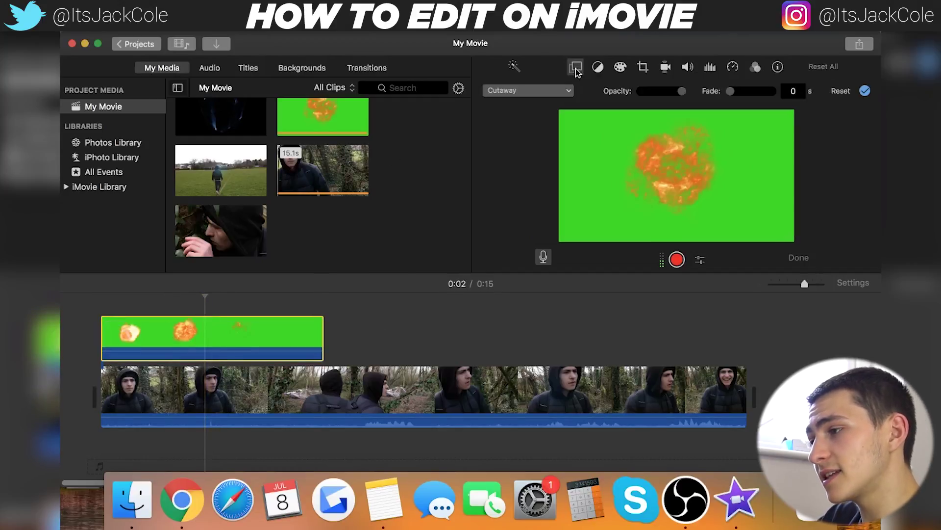
click(540, 92)
click(529, 117)
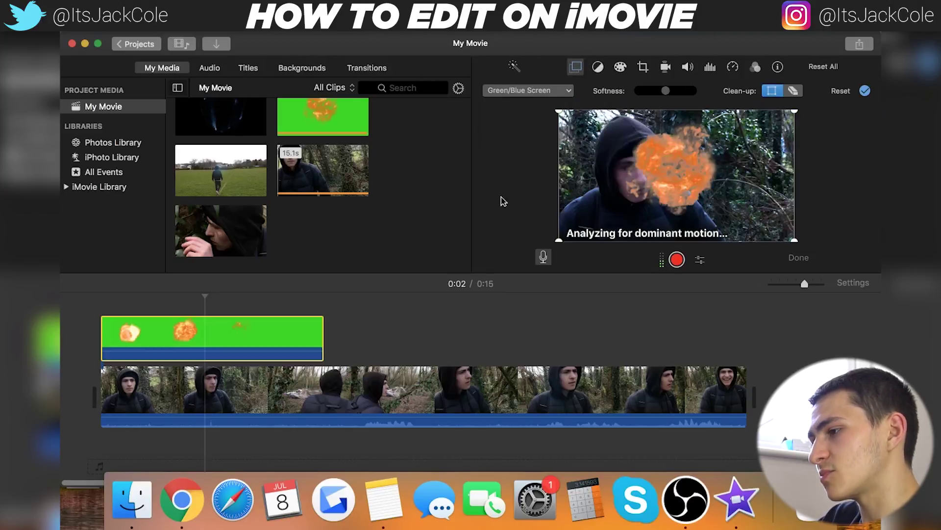
click(100, 309)
key(space)
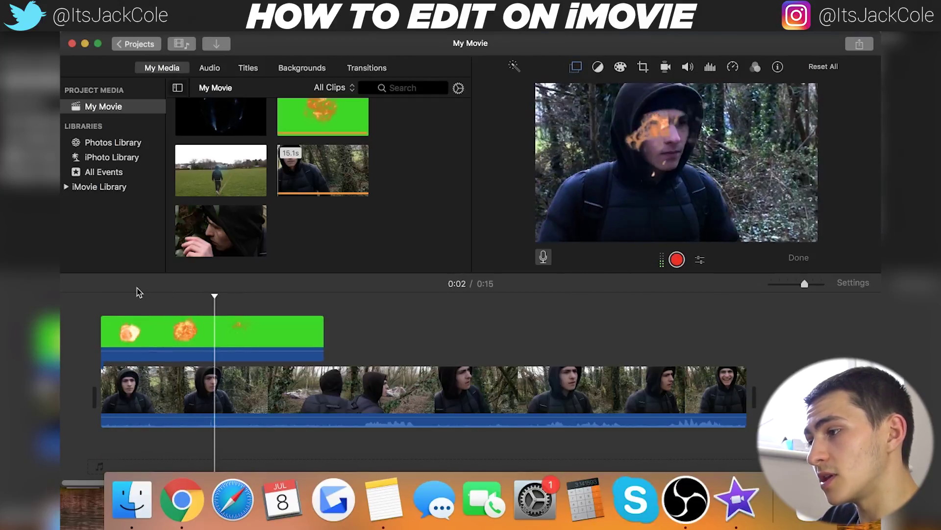
Crop the explosion clip to the lower-right quarter of its frame with Crop to Fill and play the result
click(173, 326)
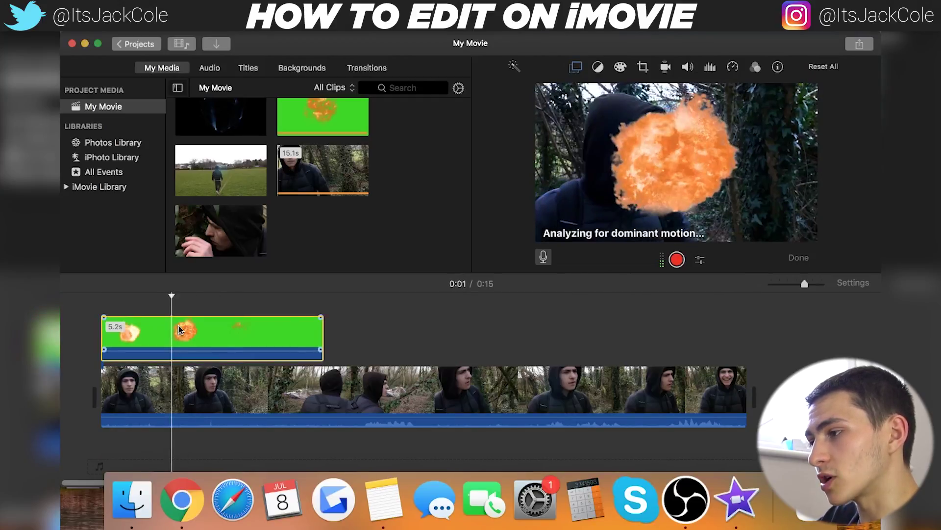
click(643, 69)
click(569, 93)
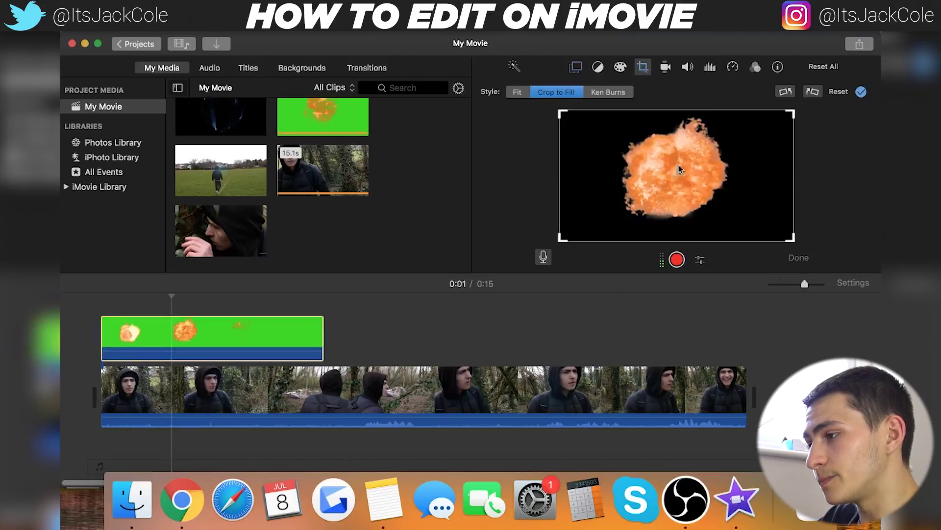
drag(562, 116, 682, 182)
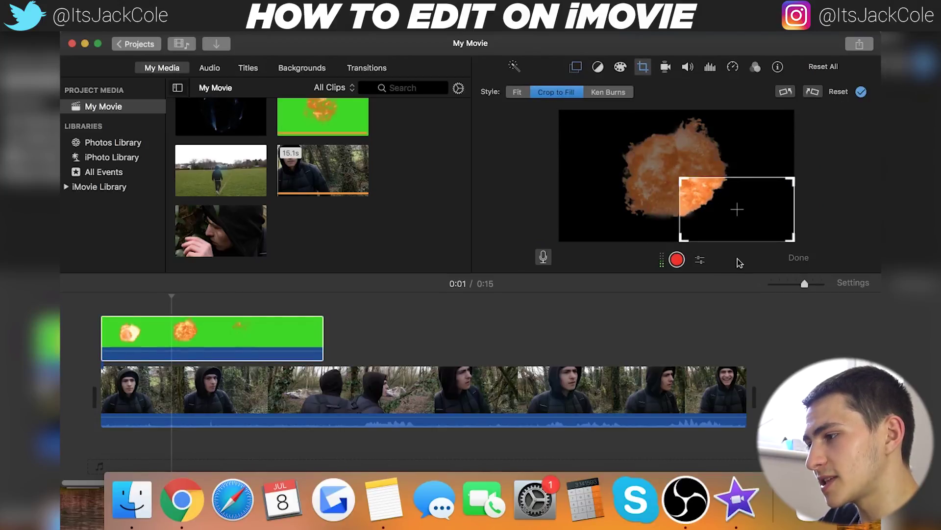
key(Return)
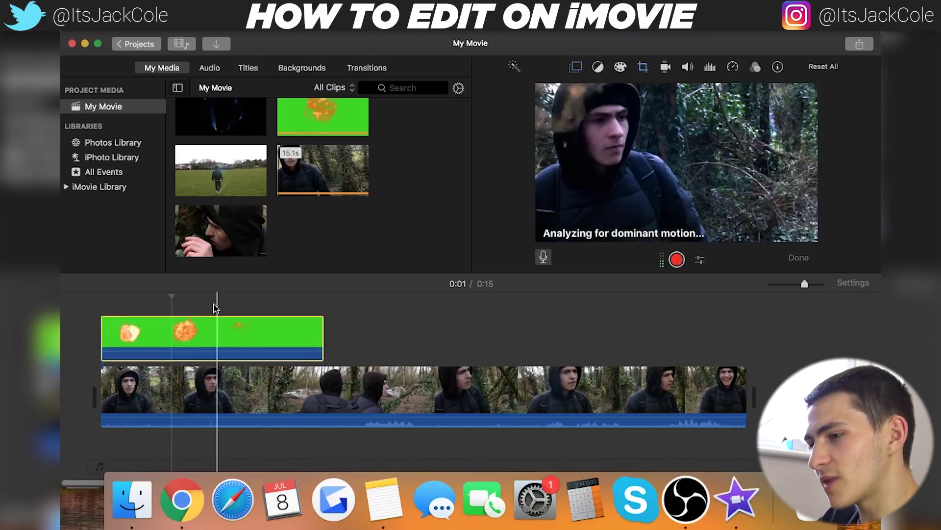
key(space)
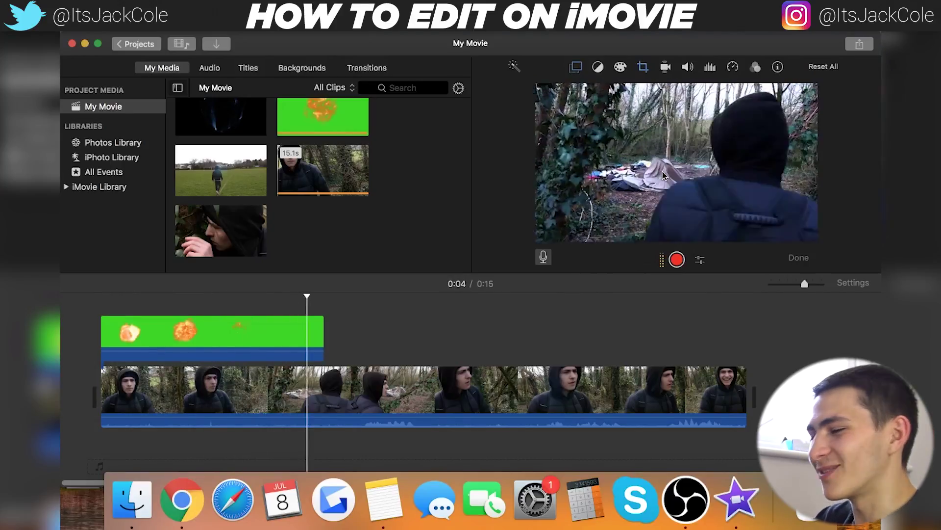
key(space)
Delete the explosion clip from above the forest clip and play the forest footage from its beginning
click(287, 314)
key(Delete)
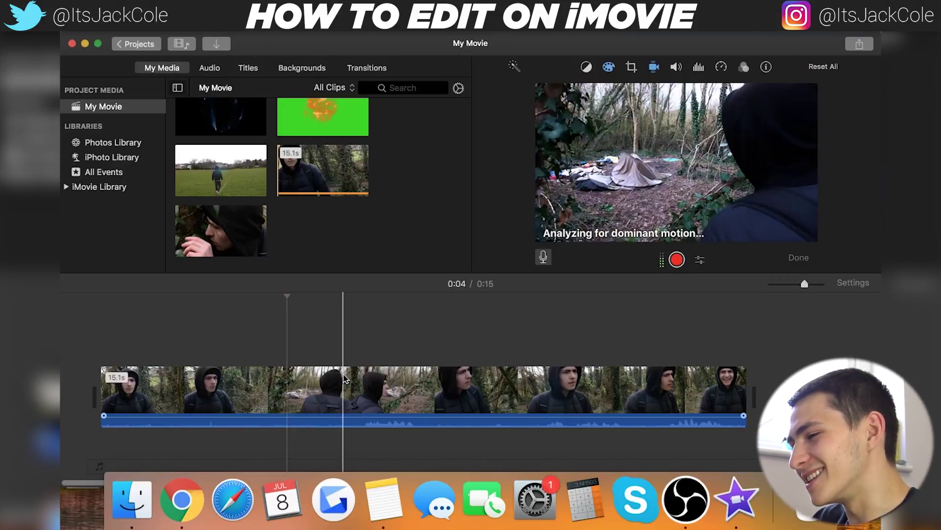
click(105, 312)
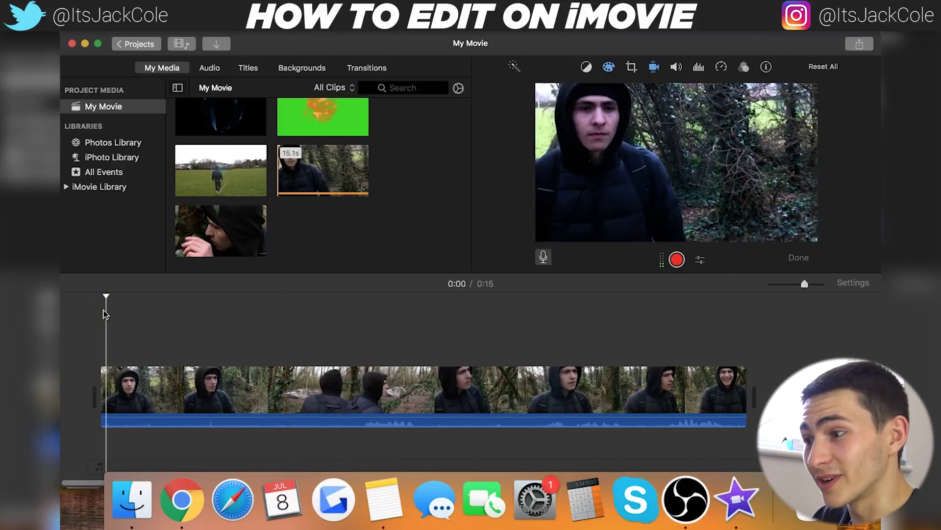
key(space)
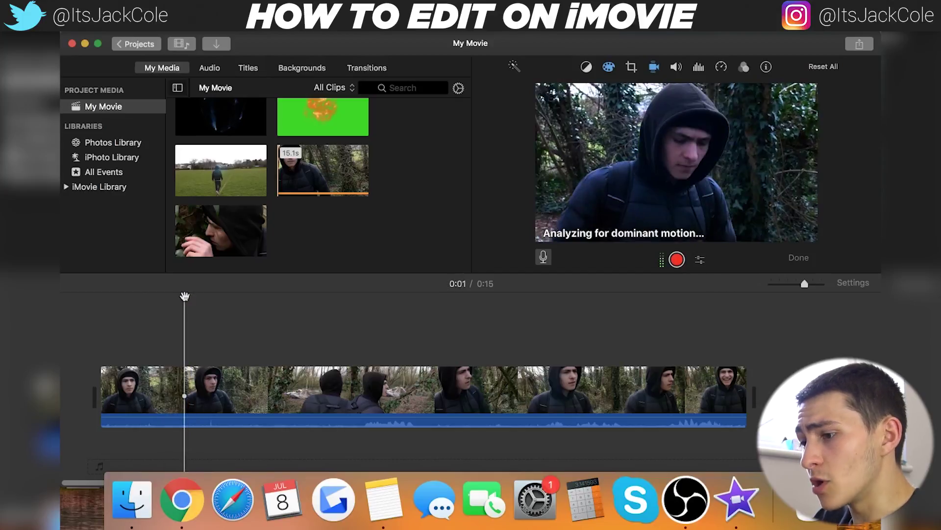
drag(185, 296, 94, 352)
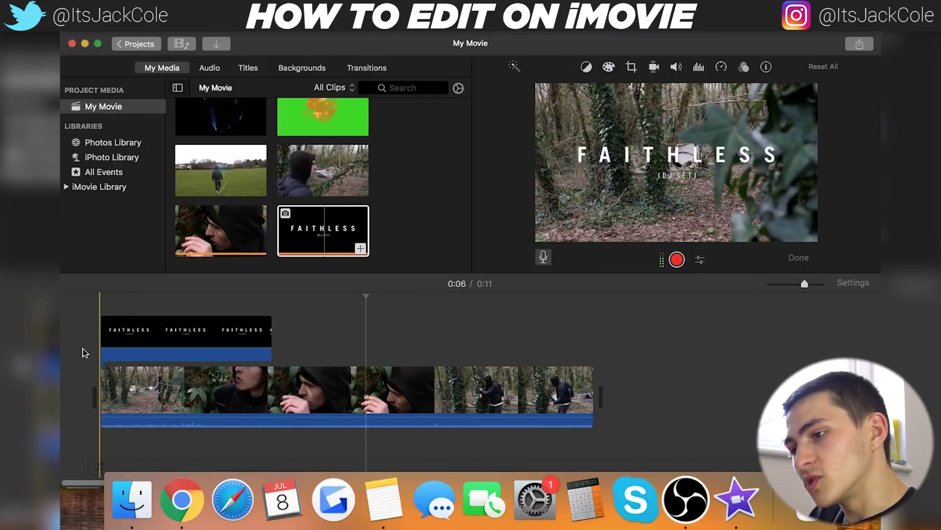
Play the forest sequence with the FAITHLESS (DJ SET) title overlay and return to its start
key(space)
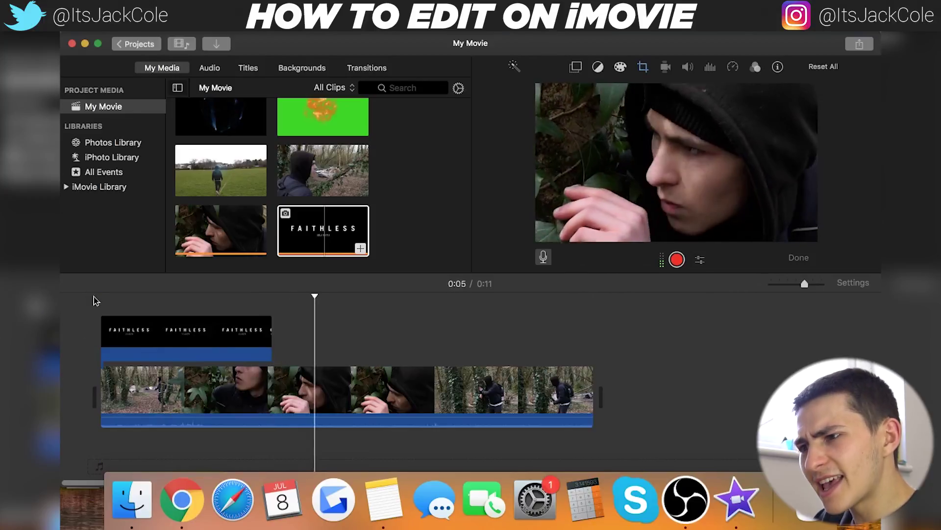
click(95, 319)
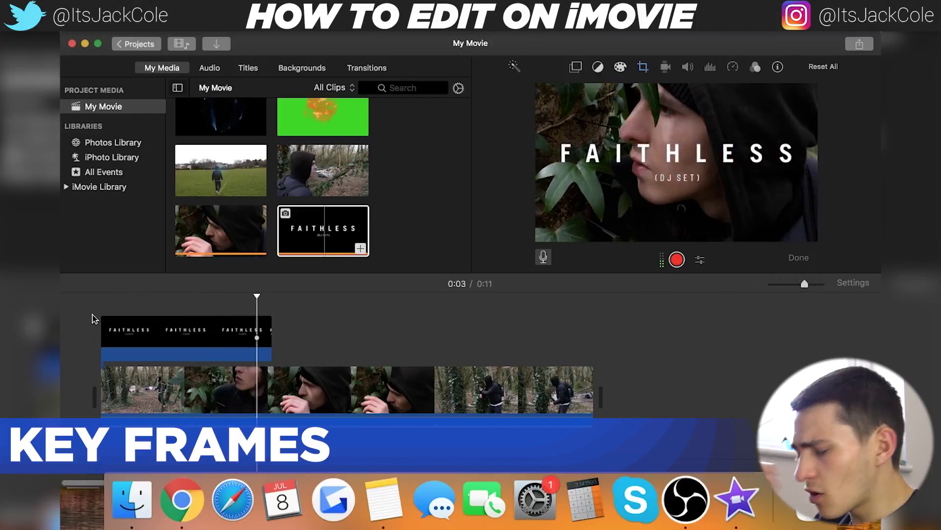
click(101, 303)
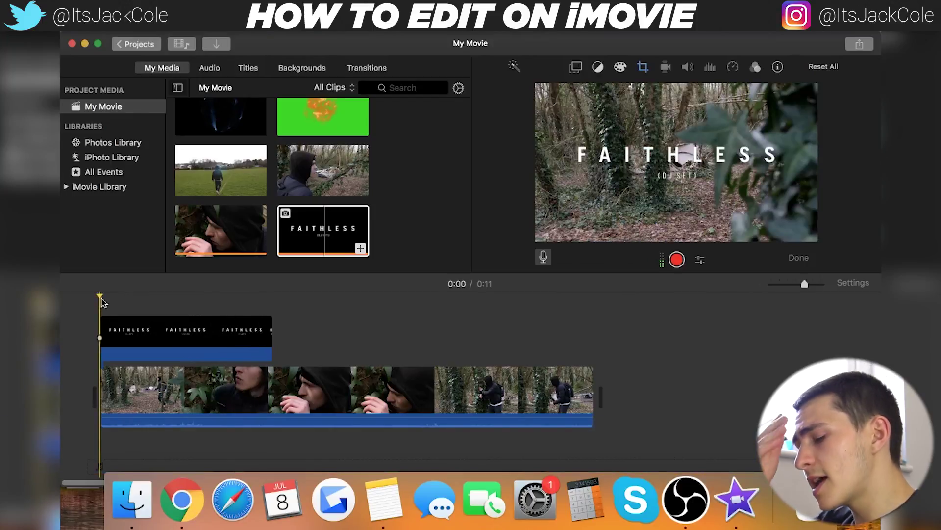
Replay the opening forest footage under the full-frame title and bring the playhead back to the beginning
key(space)
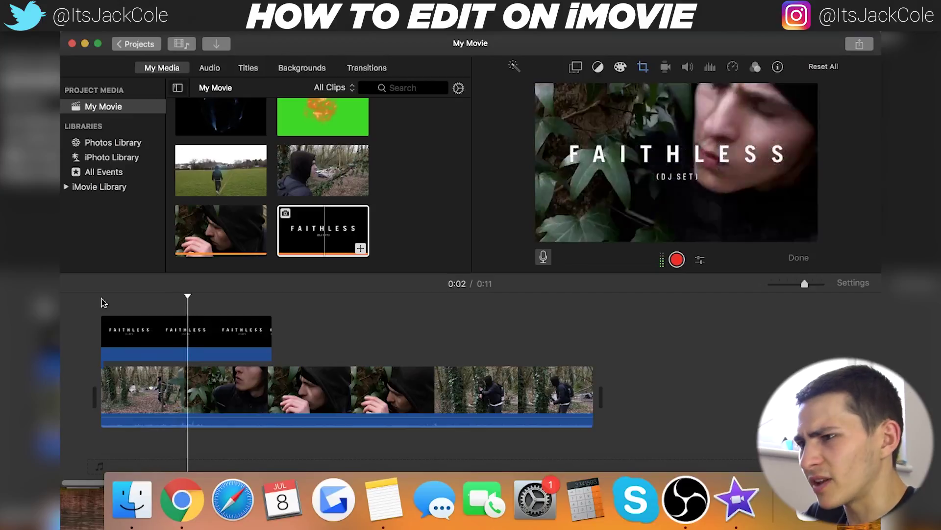
click(99, 306)
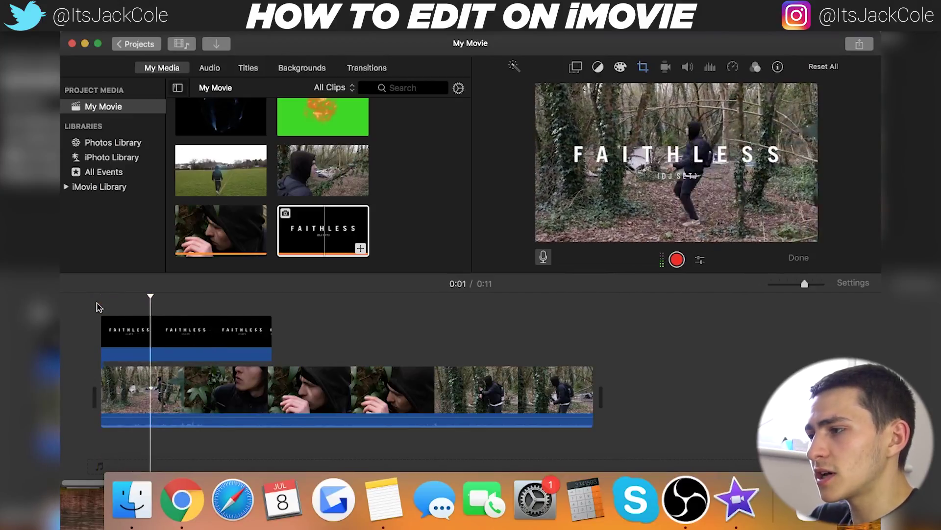
click(96, 298)
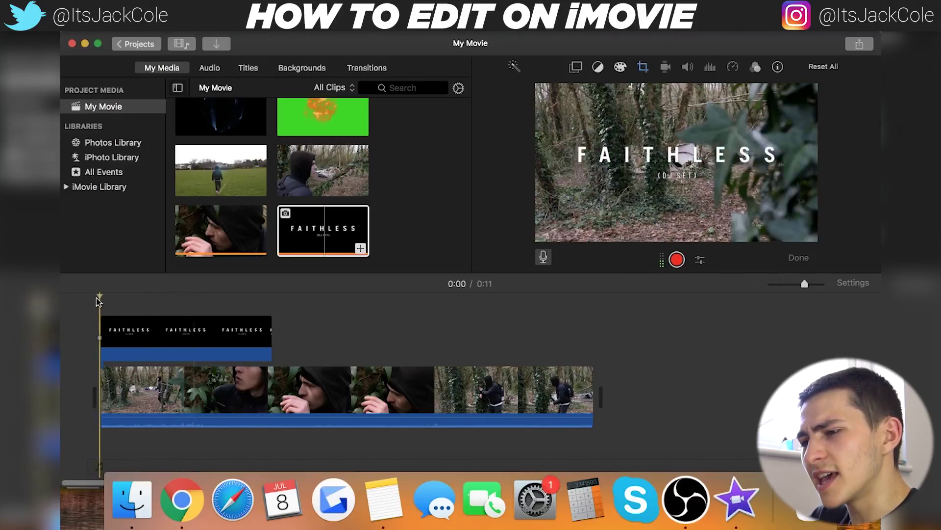
Change the FAITHLESS title overlay from Cutaway to Picture in Picture and play the result over the forest footage
click(108, 319)
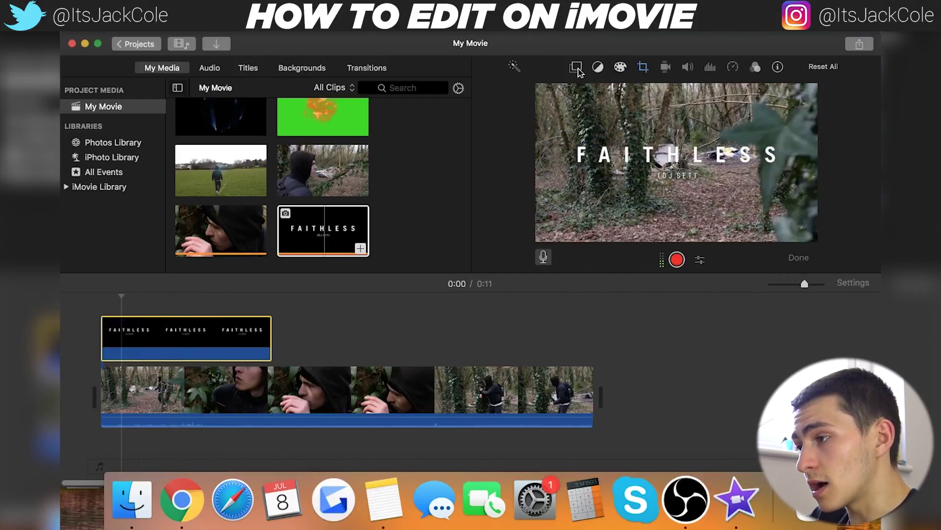
click(577, 67)
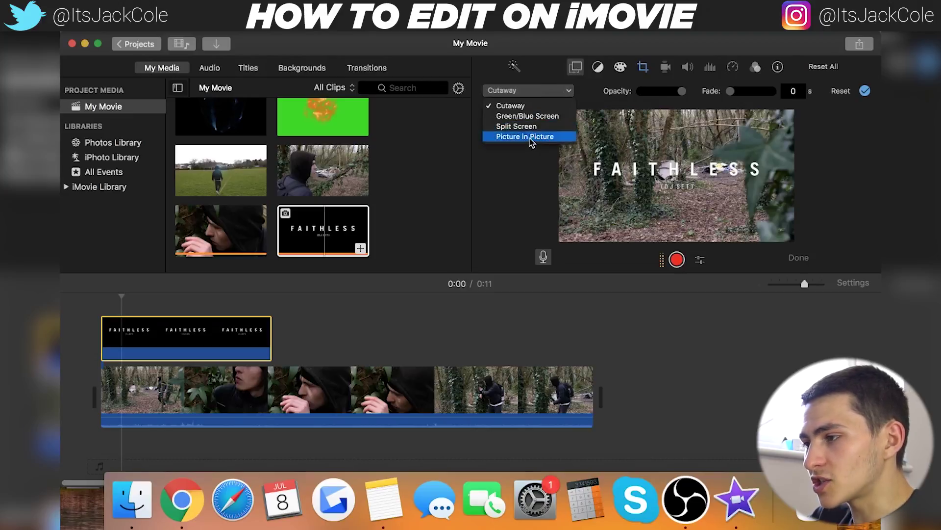
click(525, 137)
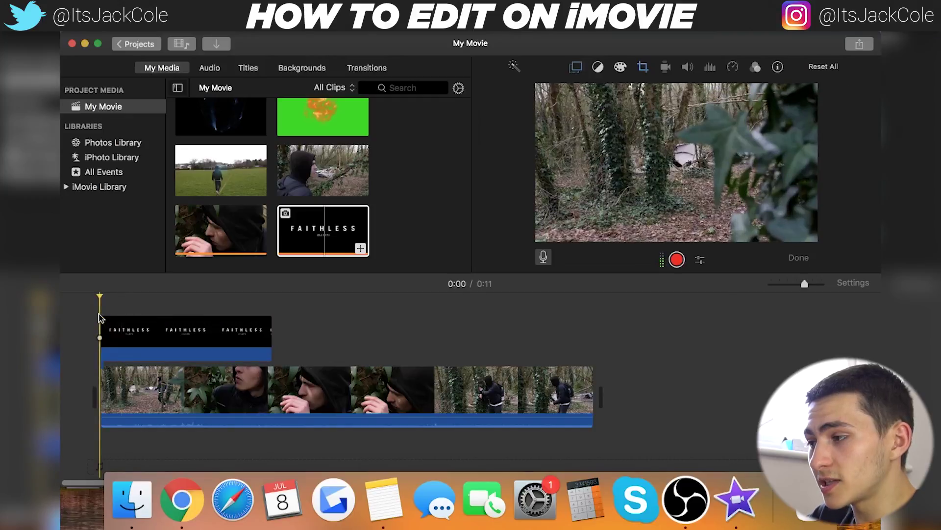
click(137, 344)
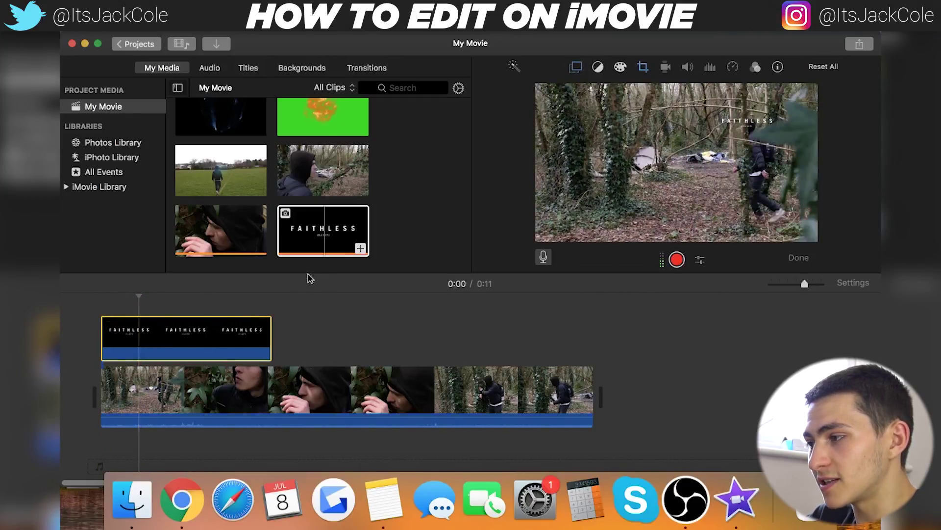
key(space)
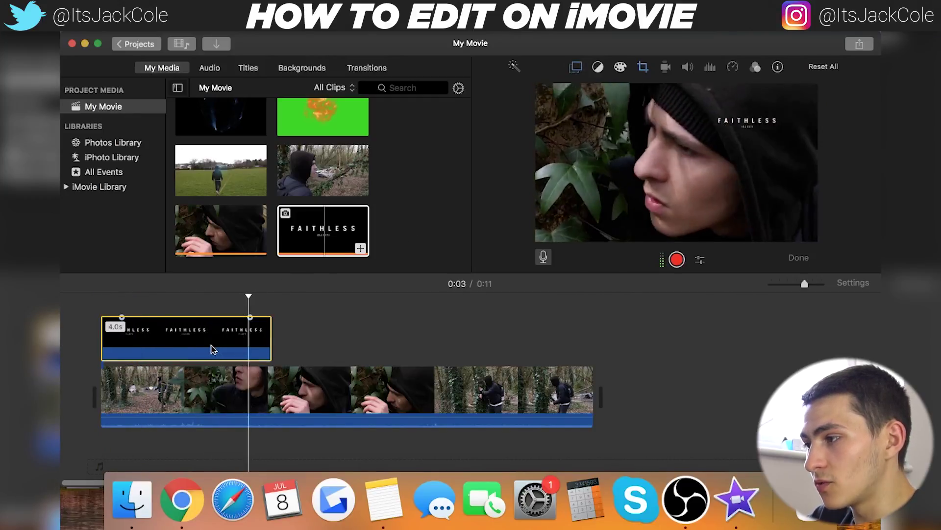
Add a Picture in Picture keyframe to the FAITHLESS title at about 0:01
click(131, 338)
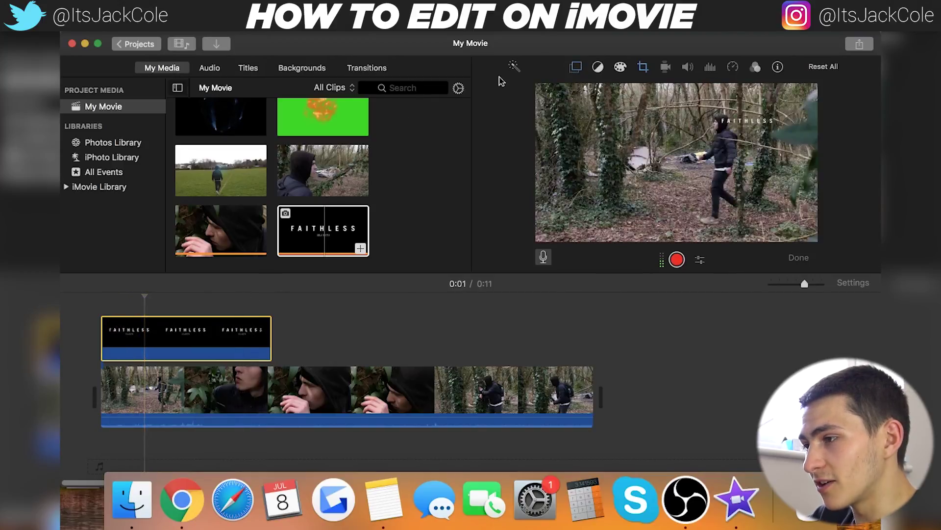
click(577, 67)
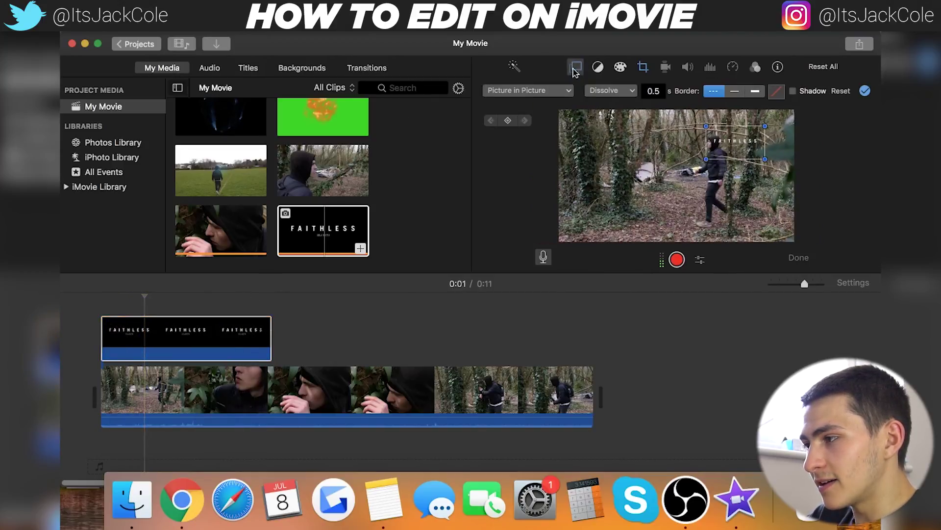
click(509, 121)
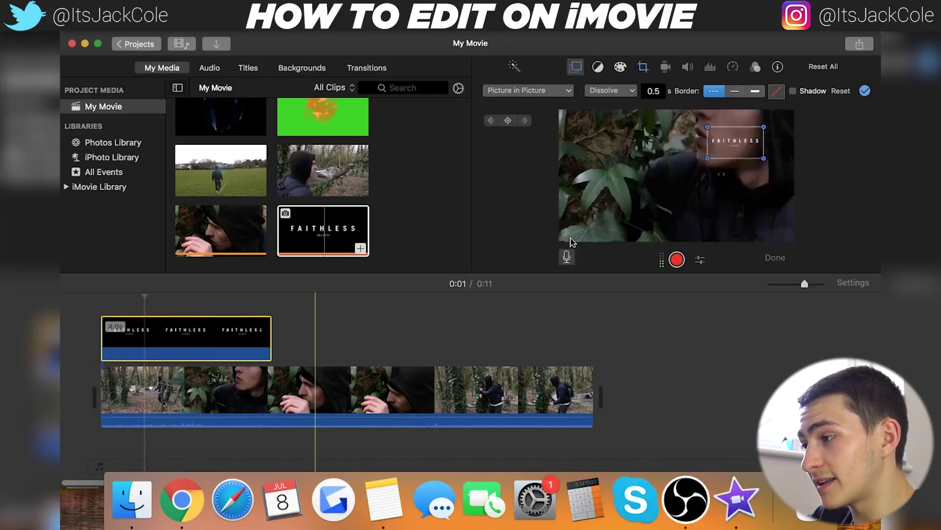
At about 0:03, enlarge the picture-in-picture title to fill most of the frame and shift it toward the lower right
click(232, 343)
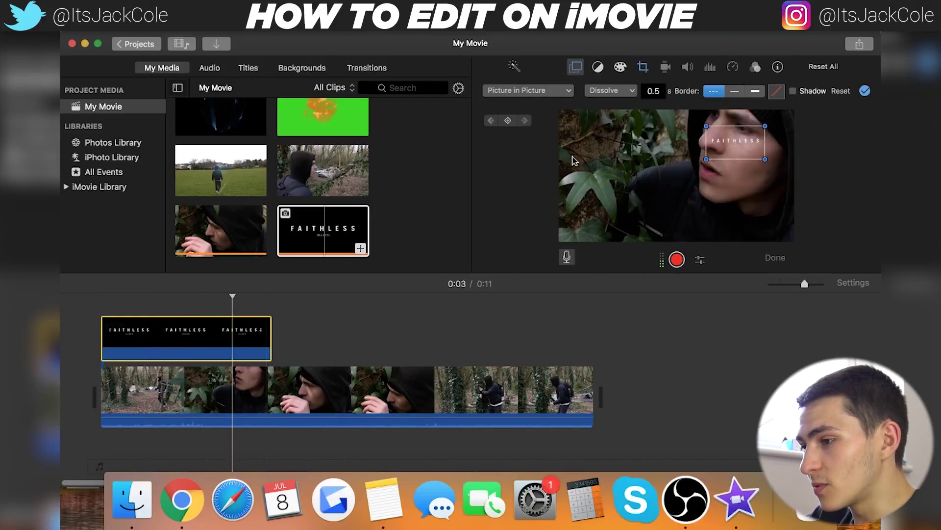
drag(736, 155, 611, 223)
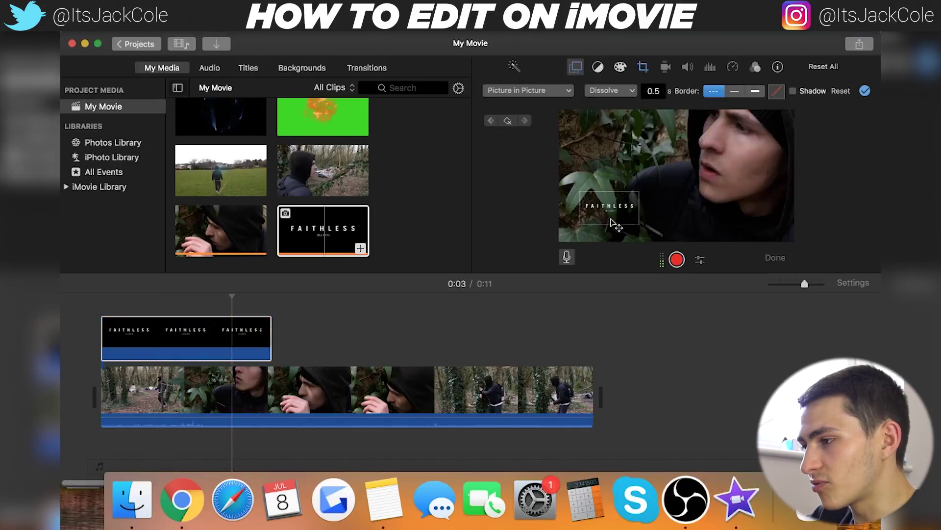
drag(687, 167, 829, 84)
drag(702, 205, 682, 241)
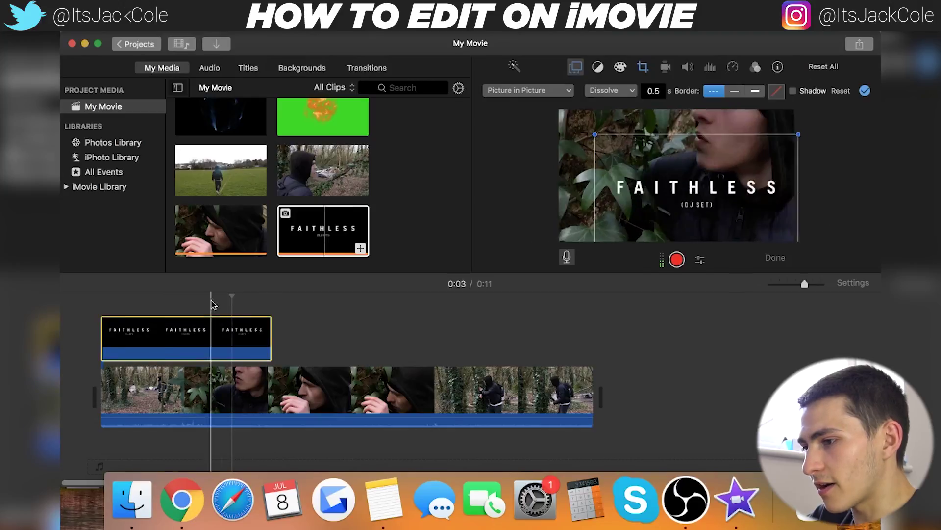
Play the keyframed title animation from the start of the movie and review it over the forest footage
click(88, 318)
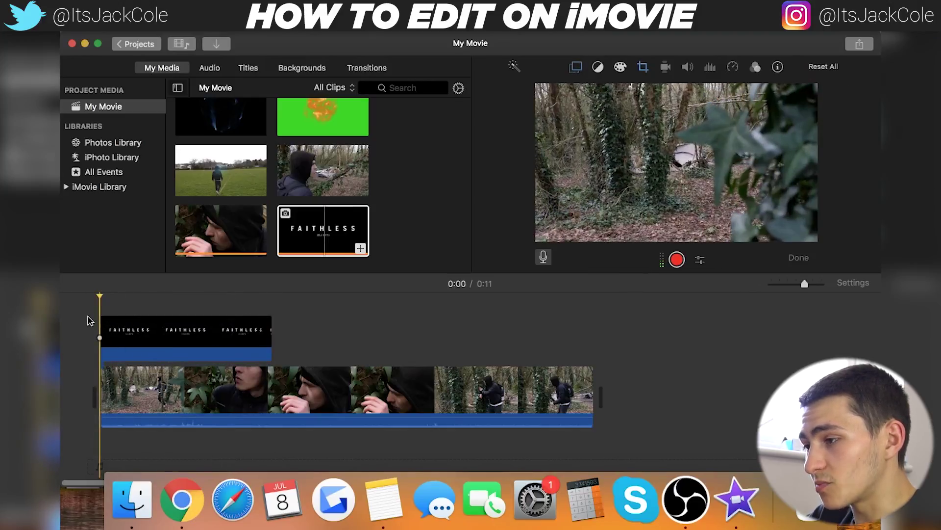
key(space)
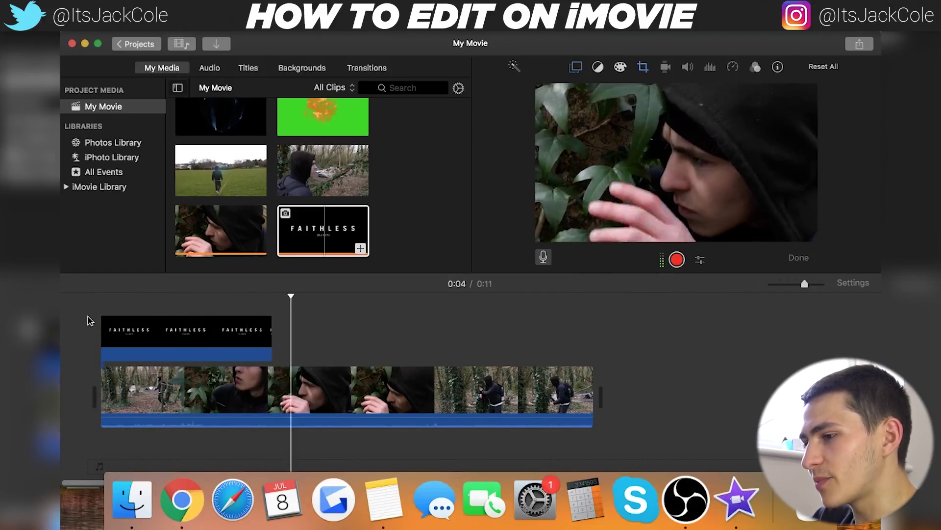
click(93, 310)
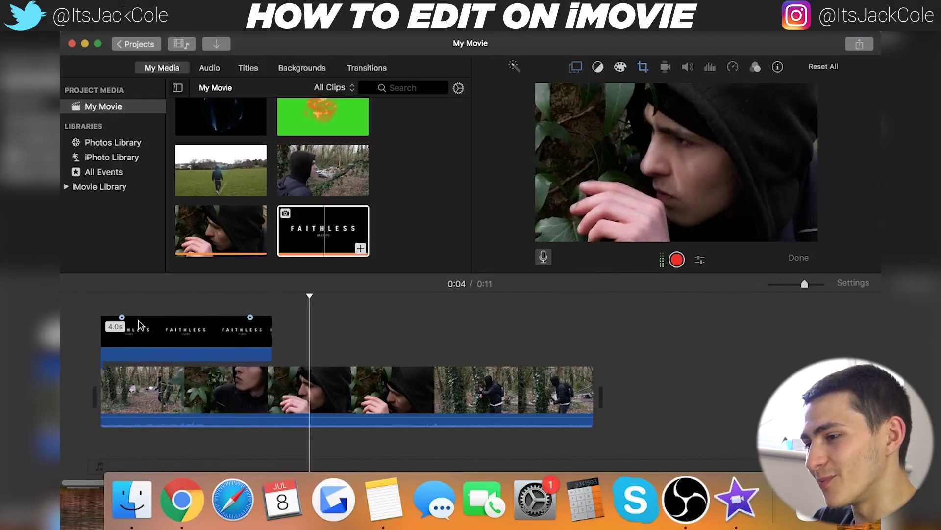
click(101, 304)
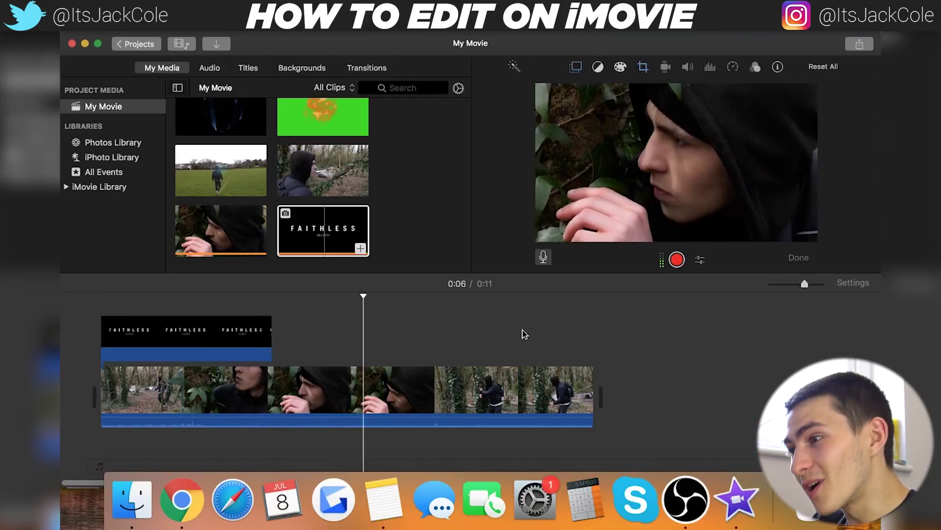
key(space)
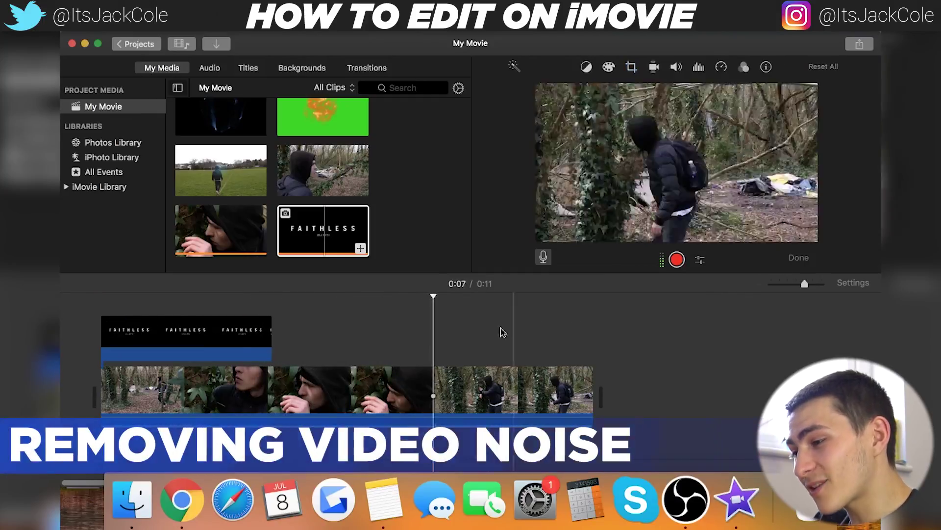
Split the forest clip at about 0:07, where the close-up cuts to the hooded figure by the tree
click(445, 382)
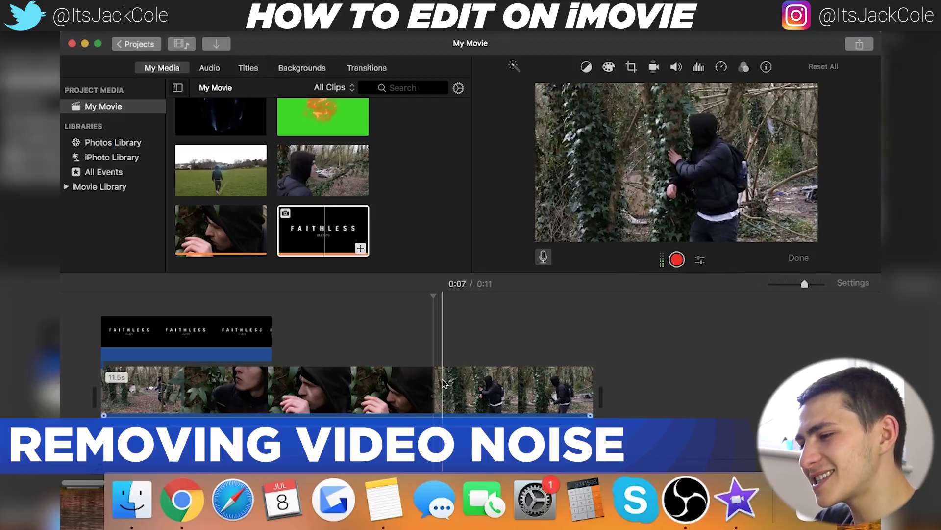
click(437, 383)
click(436, 379)
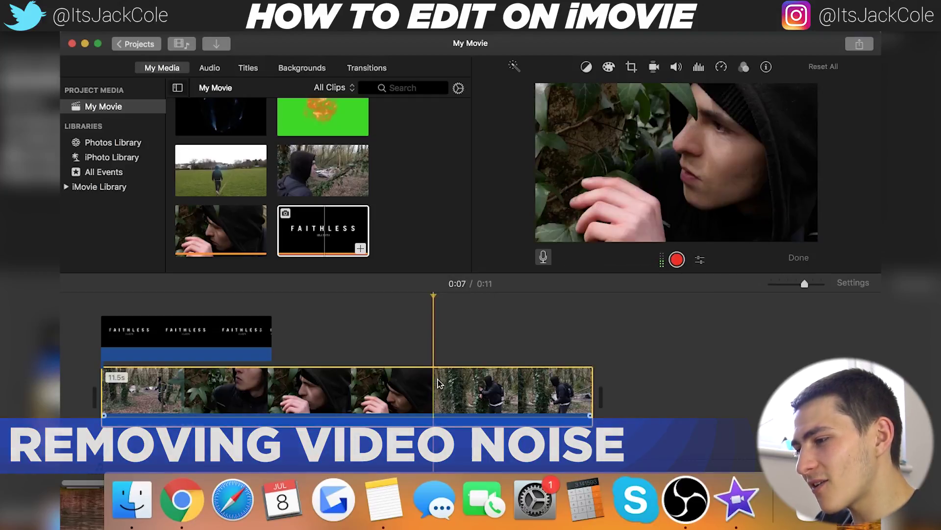
right_click(438, 383)
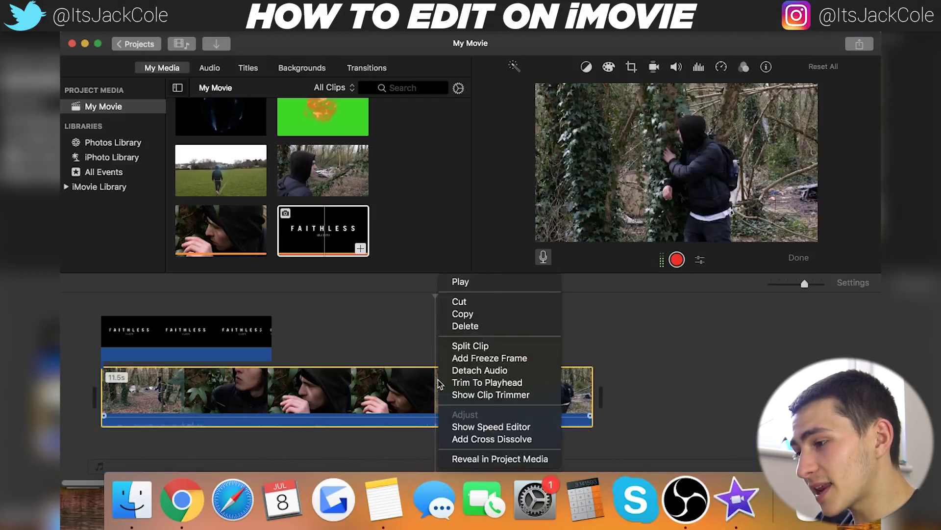
click(505, 346)
Play the separated last forest clip from its beginning to listen to its background noise
click(518, 390)
key(space)
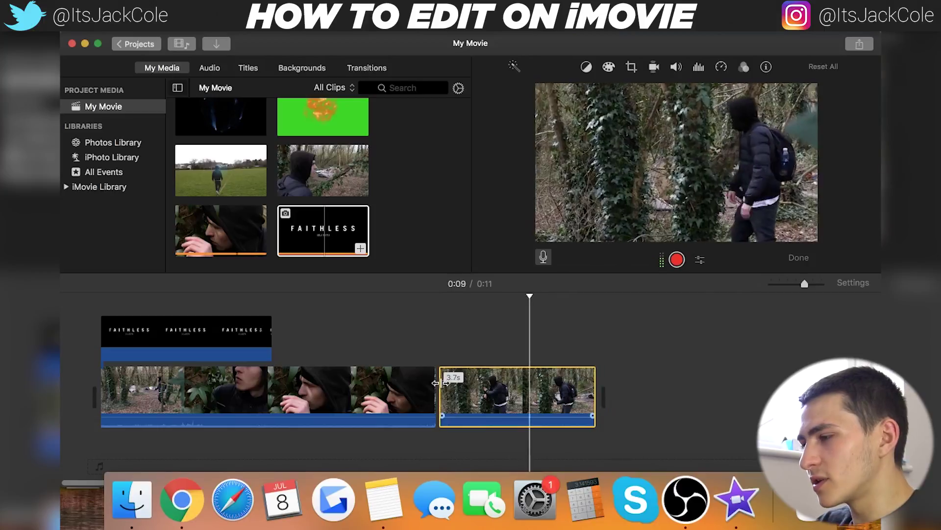
click(437, 350)
key(space)
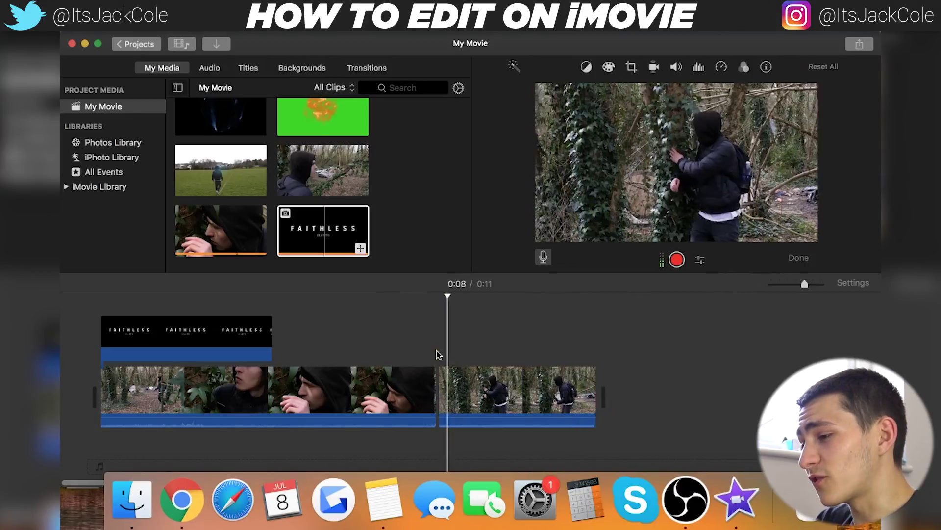
Turn on background noise reduction for the last forest clip and set it to 100%
click(515, 395)
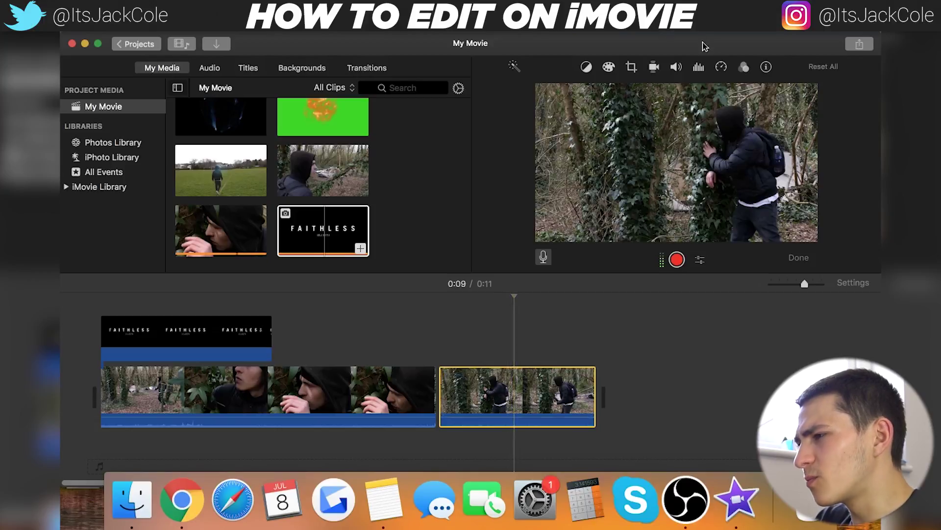
click(698, 69)
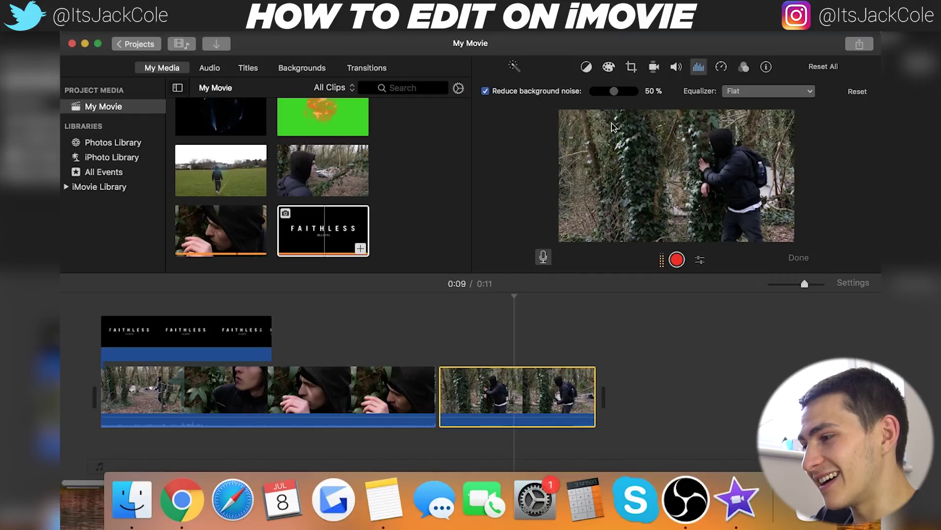
drag(613, 91, 618, 92)
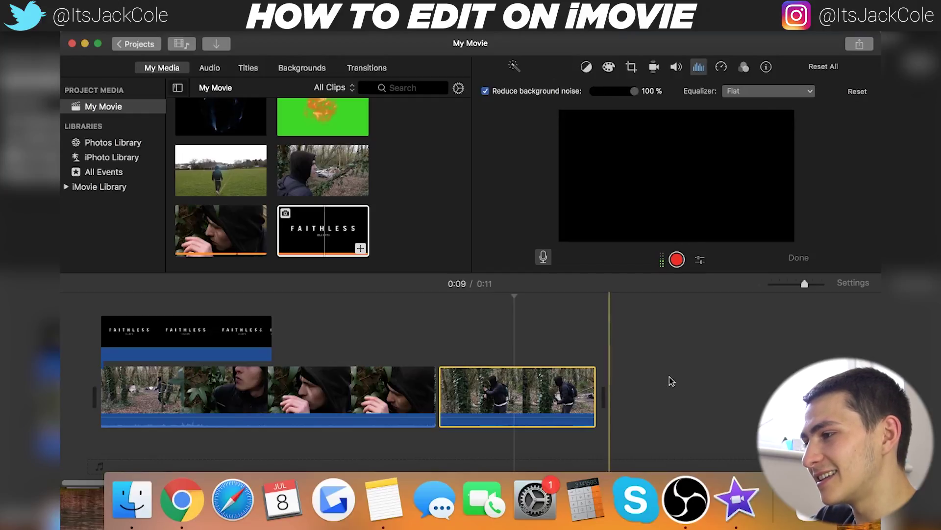
Try the Loudness equalizer preset on the last forest clip and return it to Flat
click(781, 92)
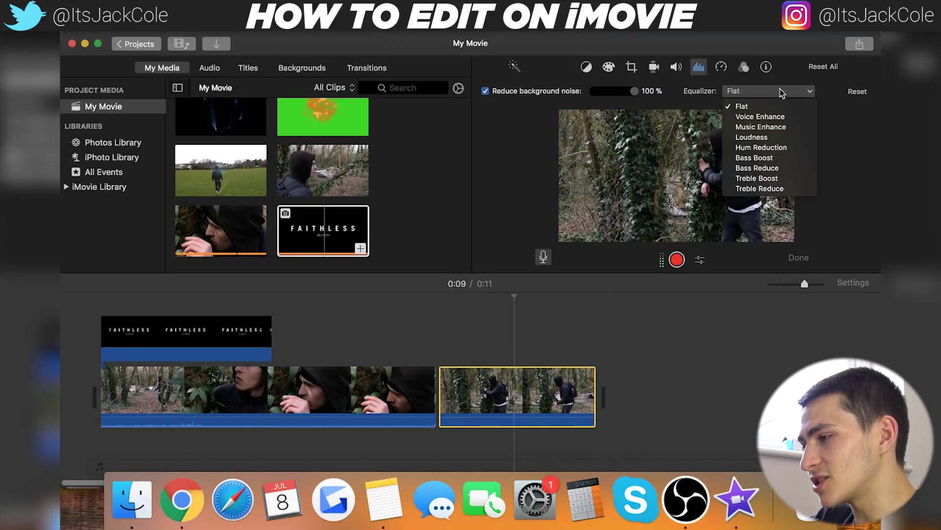
click(771, 139)
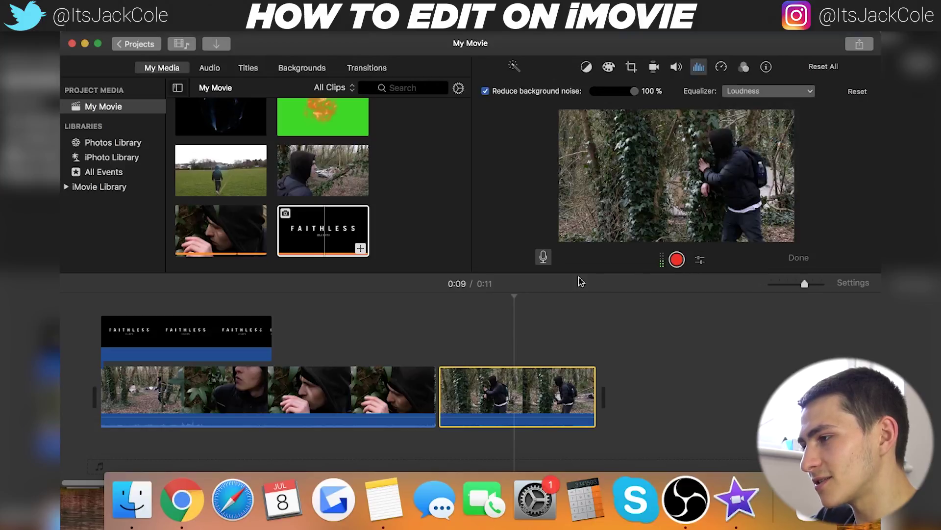
click(769, 91)
click(748, 111)
Play the last forest clip with noise reduction applied to check its sound
click(447, 356)
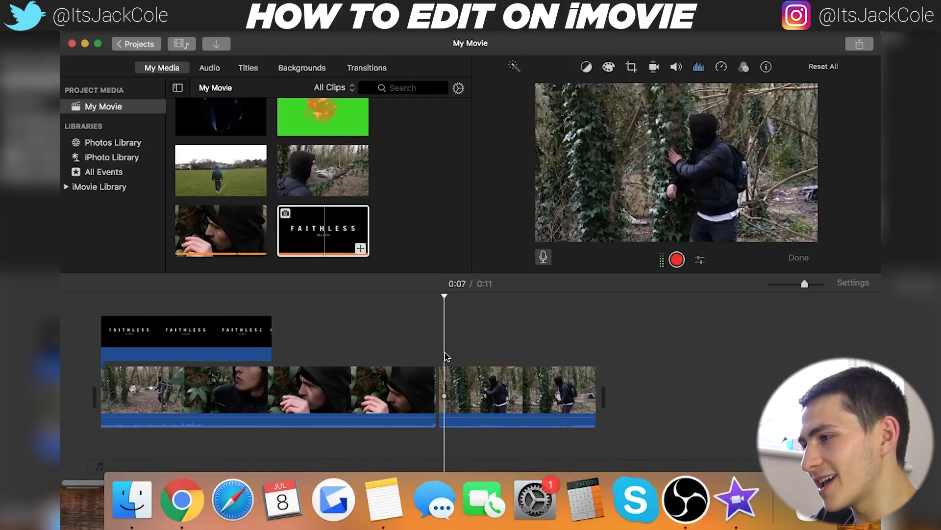
click(512, 404)
key(space)
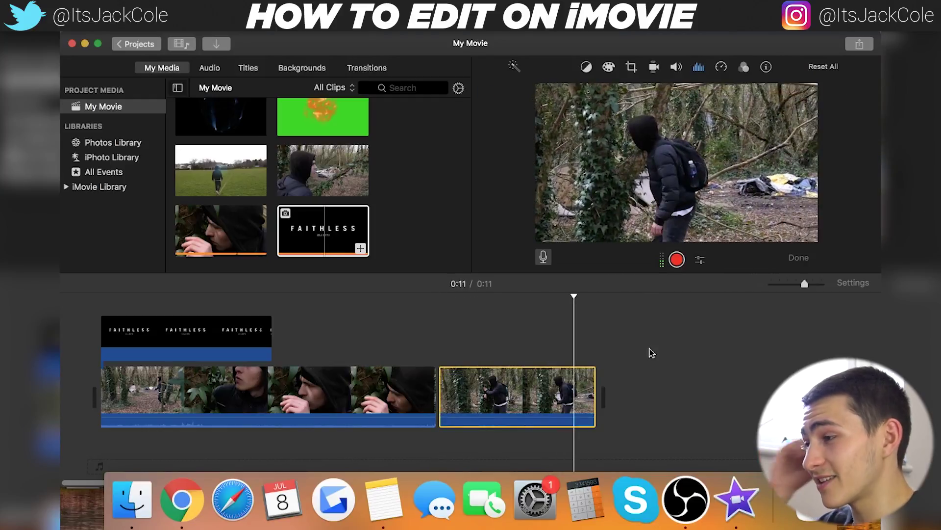
Reopen the last forest clip's noise reduction settings and readjust the reduction amount to 100%
click(489, 352)
click(699, 69)
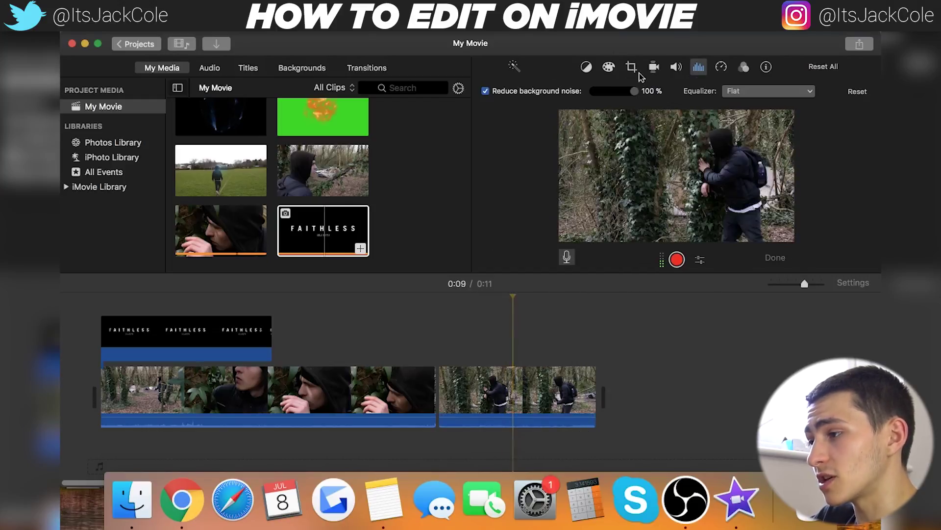
drag(593, 91, 636, 91)
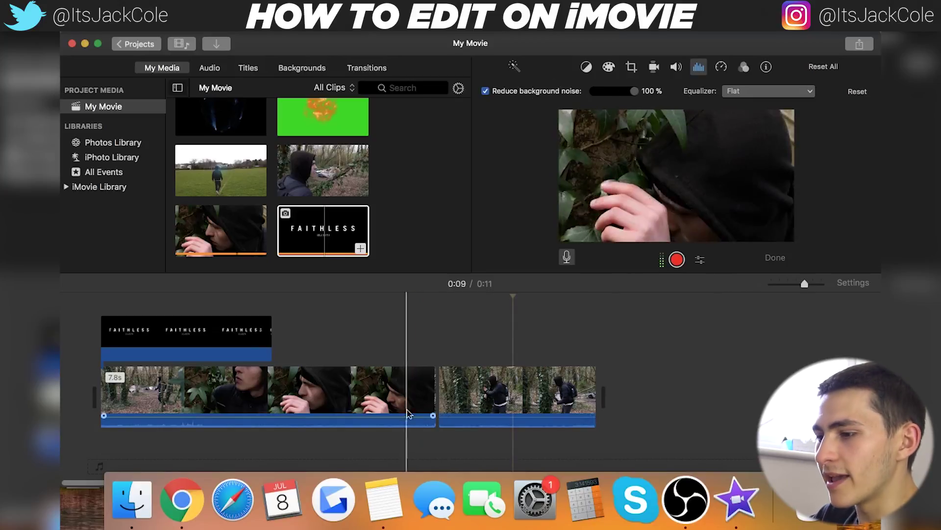
Remove the FAITHLESS title overlay from above the forest footage
click(368, 392)
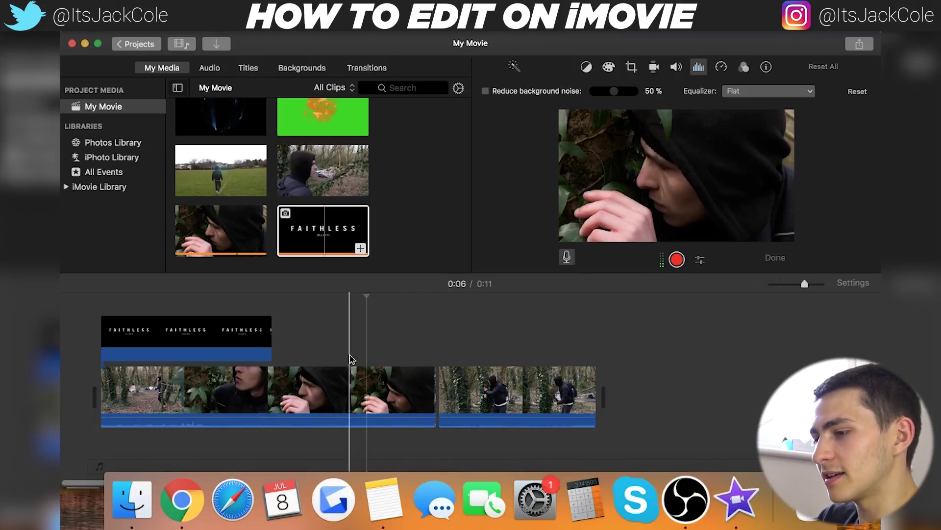
click(212, 331)
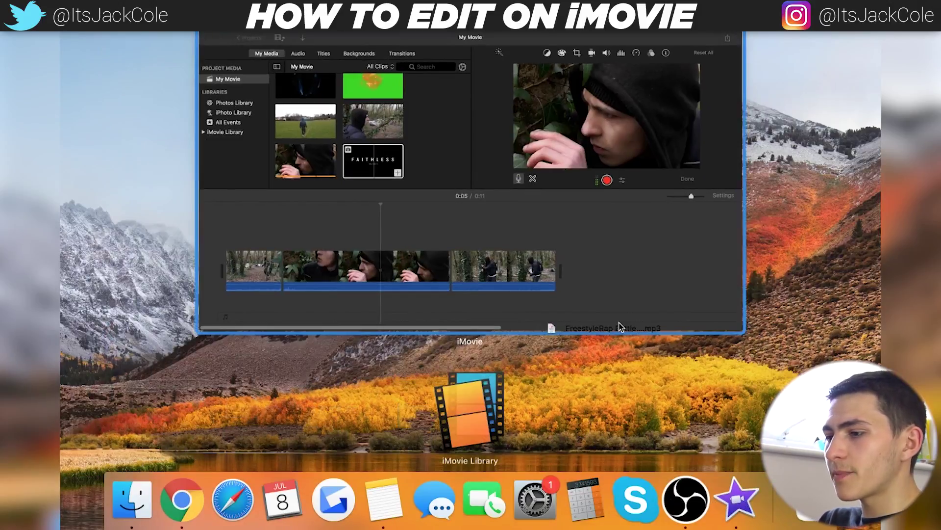
Add the FreestyleRap Battle Instrumental Beat music file beneath the forest clips and place the playhead at its beat drop around 0:14
drag(619, 327, 129, 459)
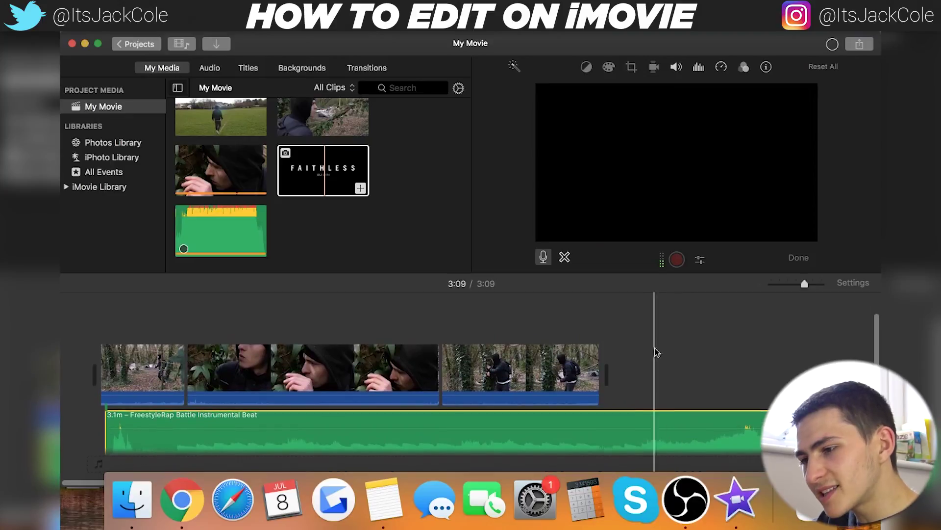
click(653, 384)
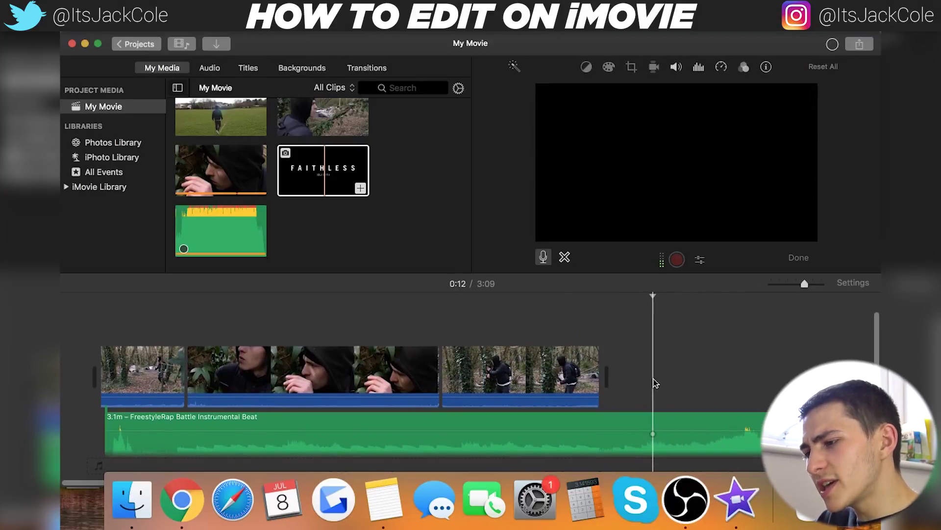
click(741, 385)
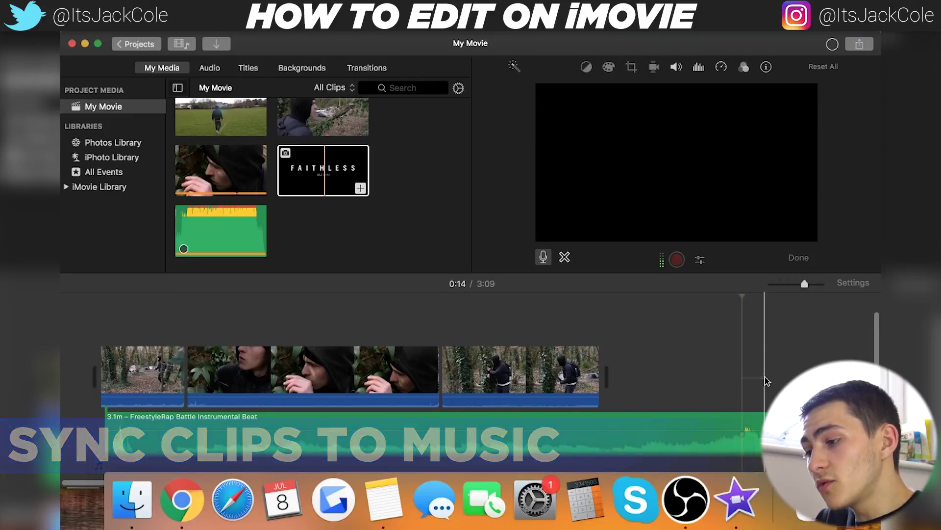
Examine the beat peaks in the instrumental music's waveform after the beat drop
scroll(763, 377, right, 10)
scroll(612, 377, right, 5)
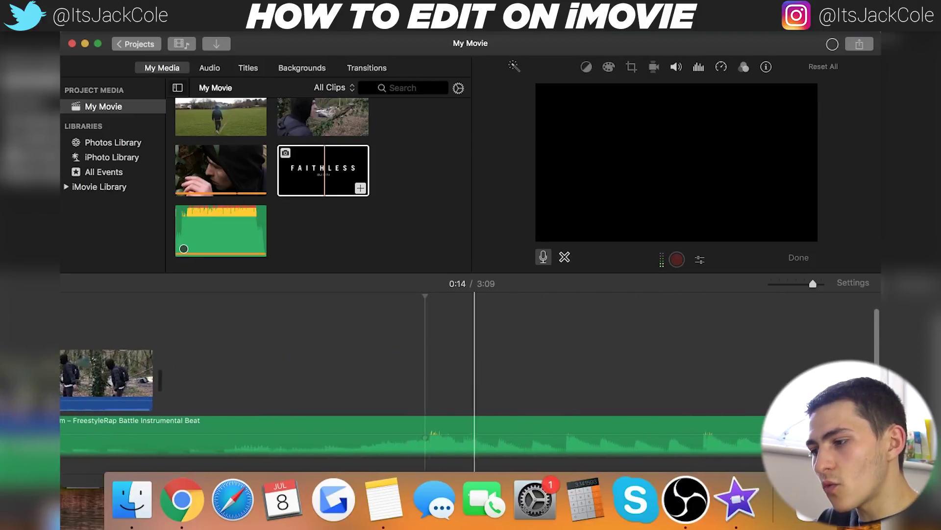
click(549, 444)
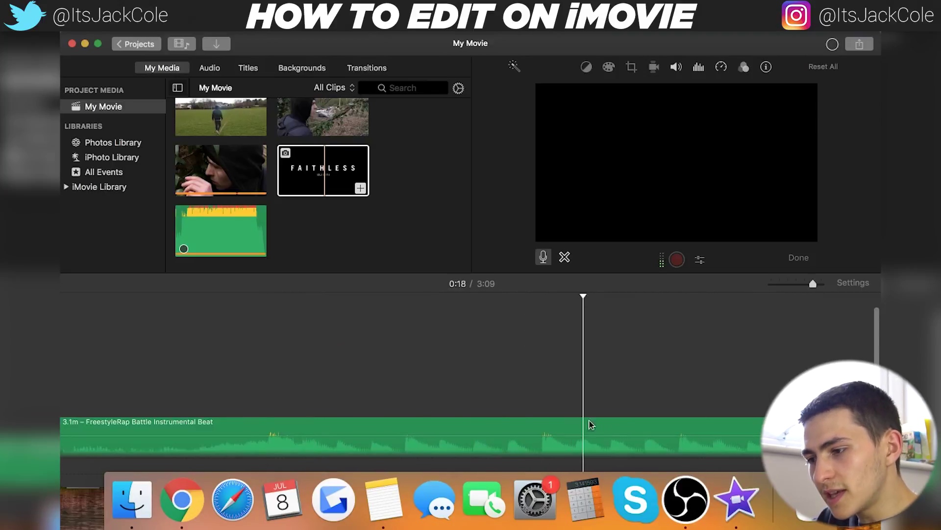
click(545, 440)
click(575, 448)
click(613, 449)
click(650, 451)
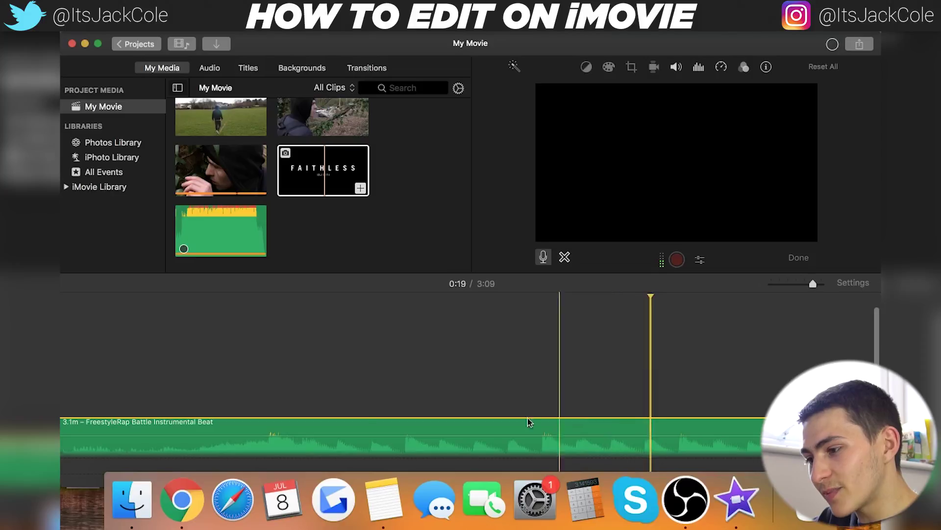
Trim the start of the instrumental music to the playhead at the beat drop at 0:14
click(255, 361)
click(271, 431)
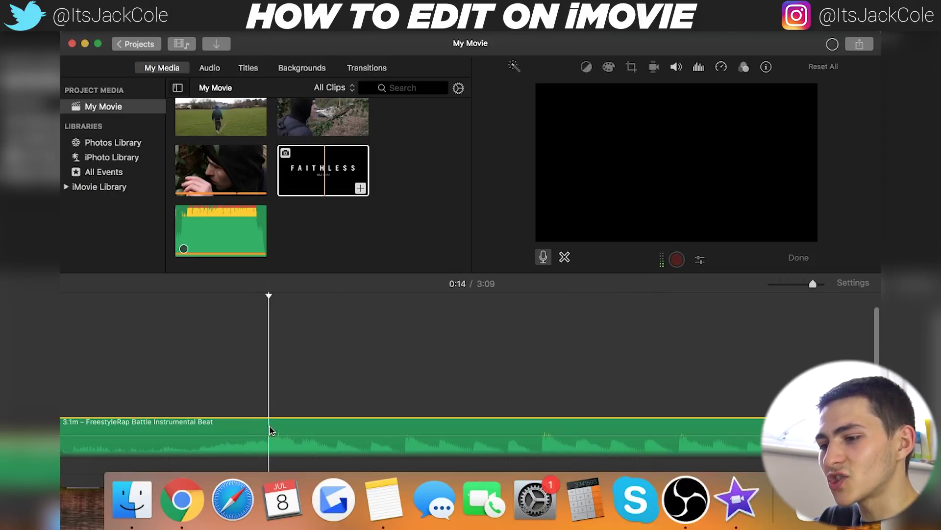
right_click(272, 431)
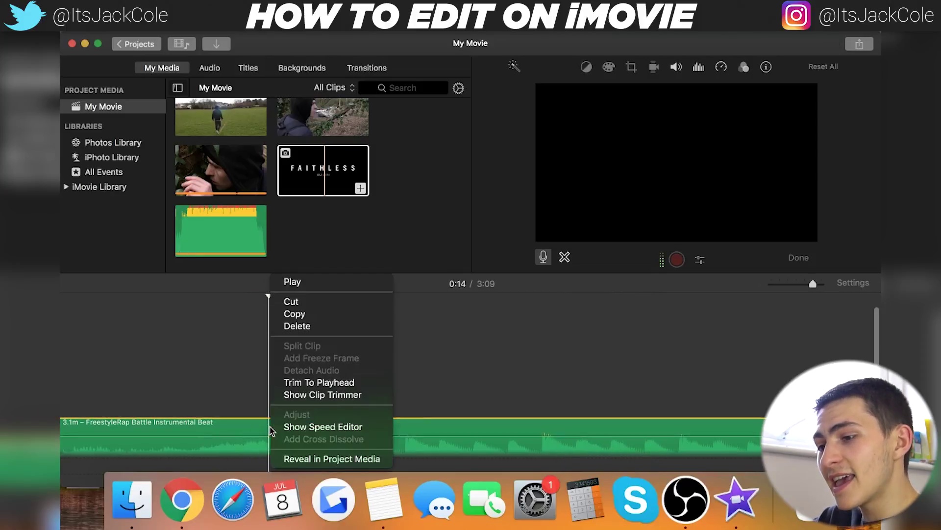
click(220, 387)
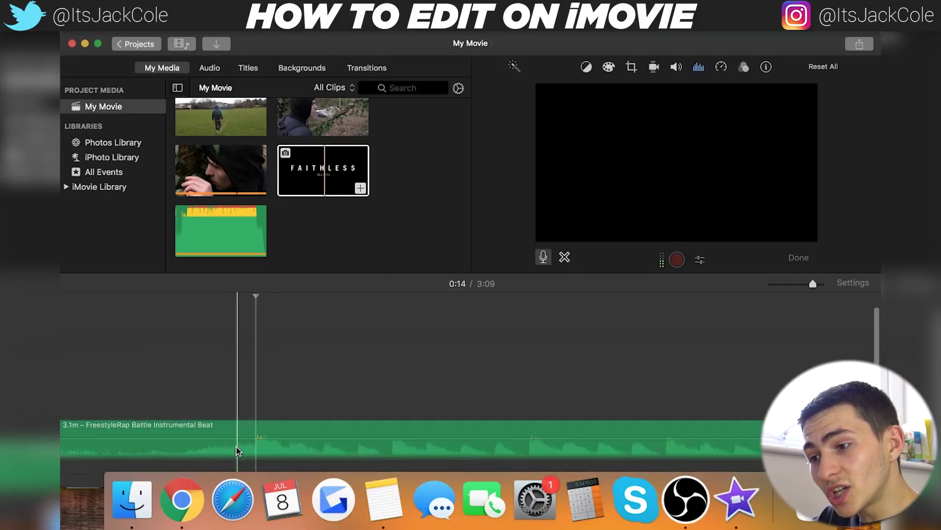
scroll(220, 369, left, 5)
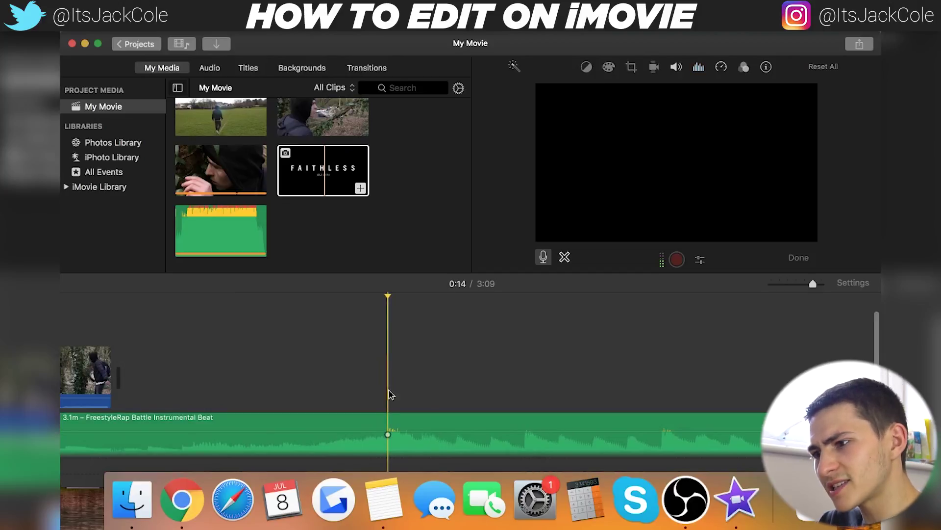
click(387, 451)
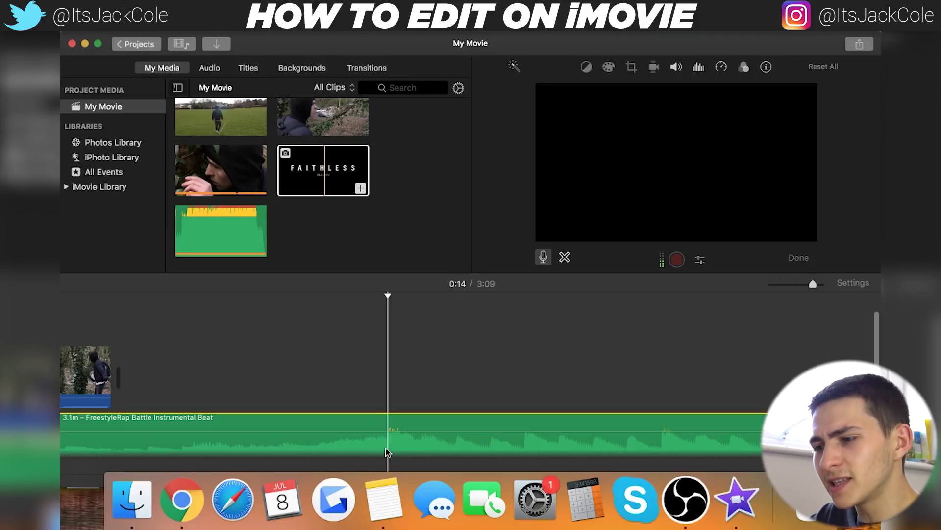
right_click(387, 451)
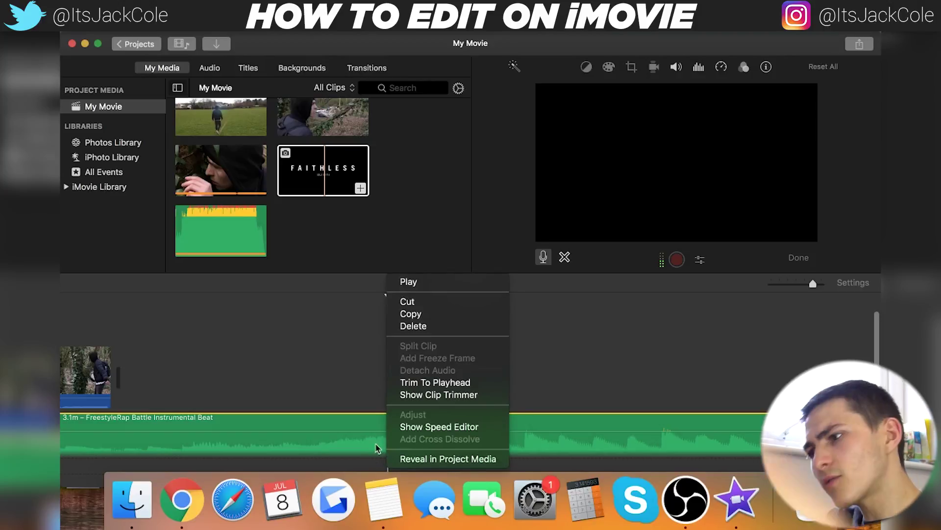
click(585, 350)
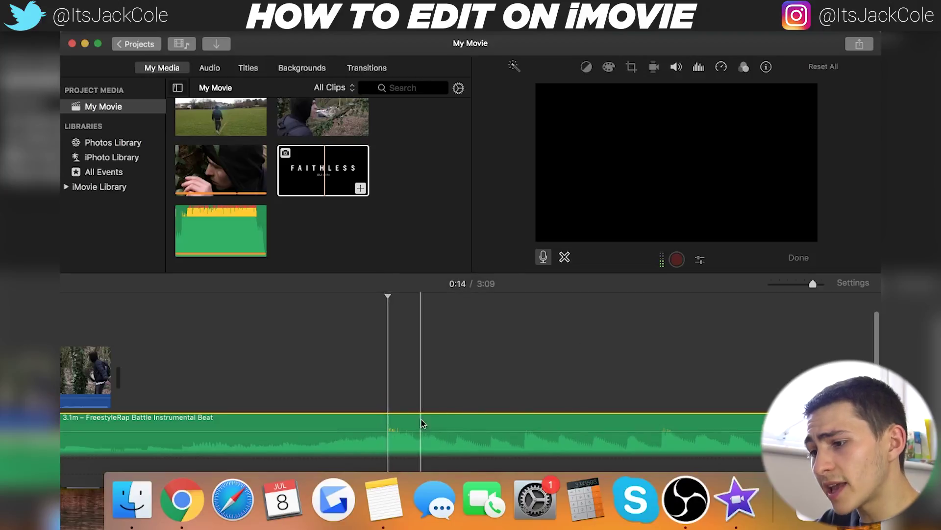
right_click(389, 438)
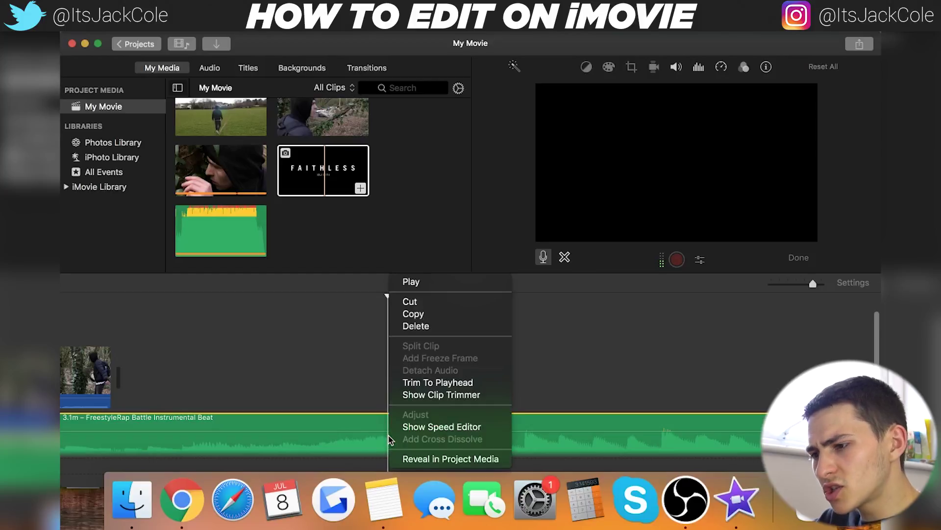
click(438, 382)
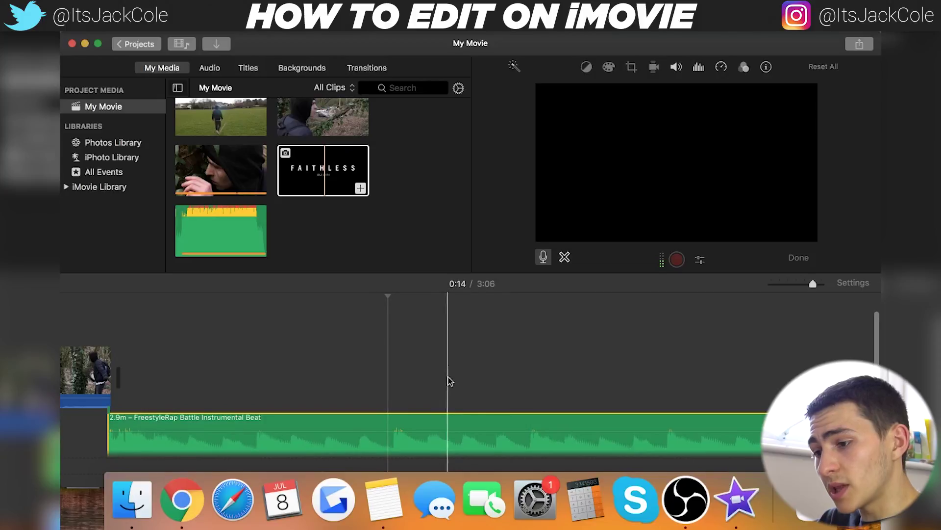
Move the trimmed instrumental music to the start of the timeline, beneath the first forest clip
scroll(131, 422, left, 10)
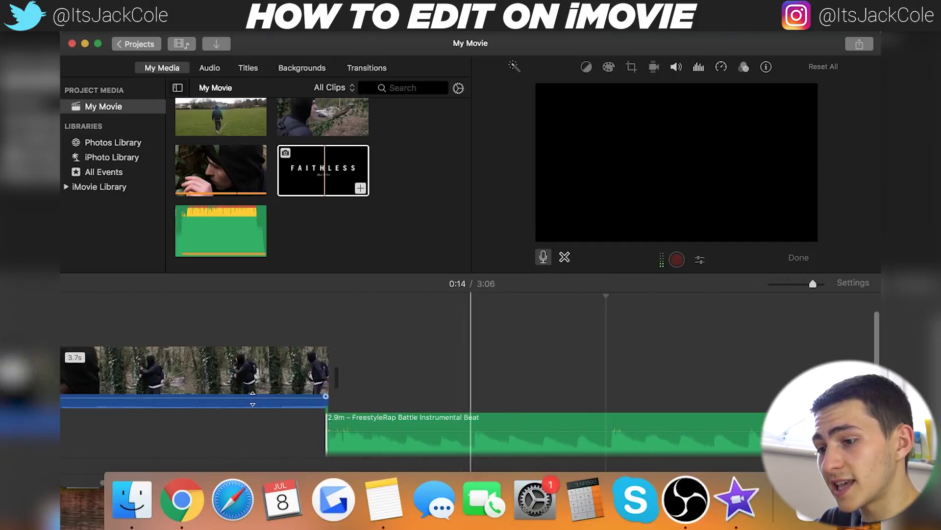
scroll(332, 441, left, 5)
scroll(333, 441, down, 3)
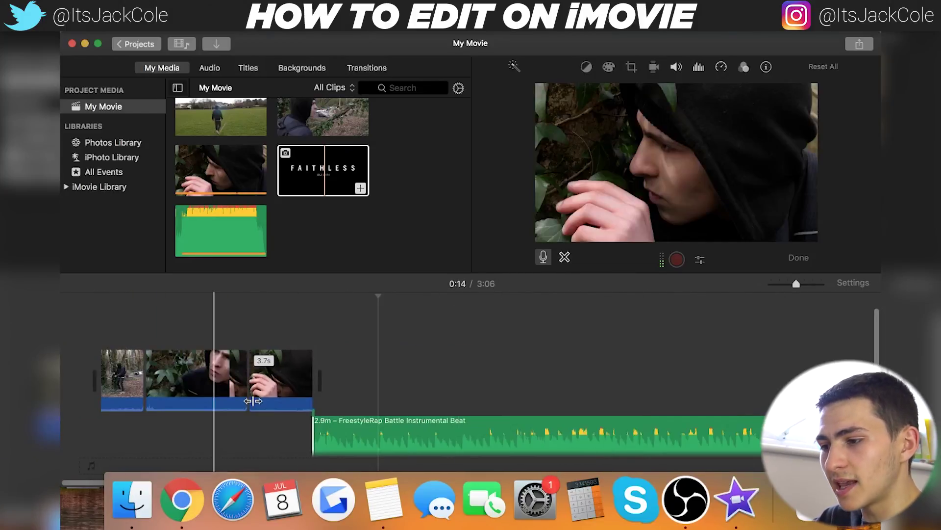
drag(332, 440, 118, 435)
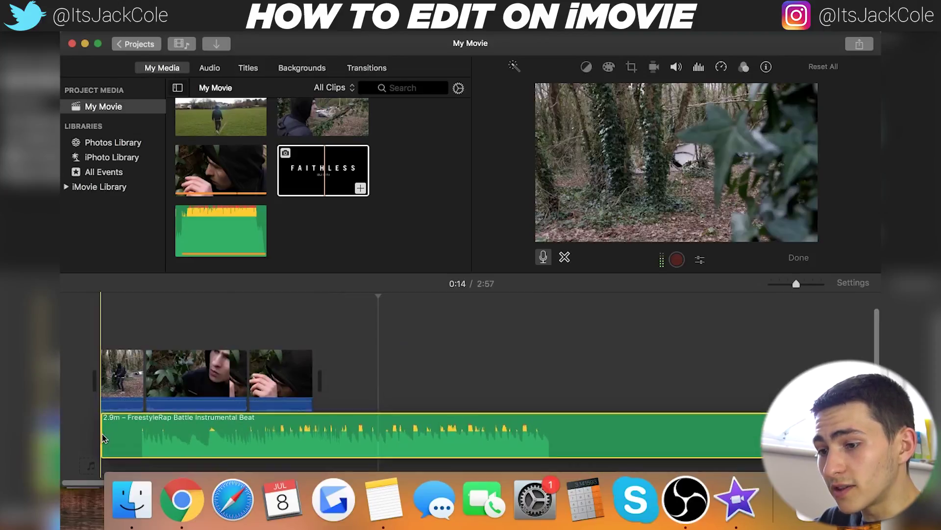
Play the project from the start to locate the first beat at 0:01 against the footage
click(99, 302)
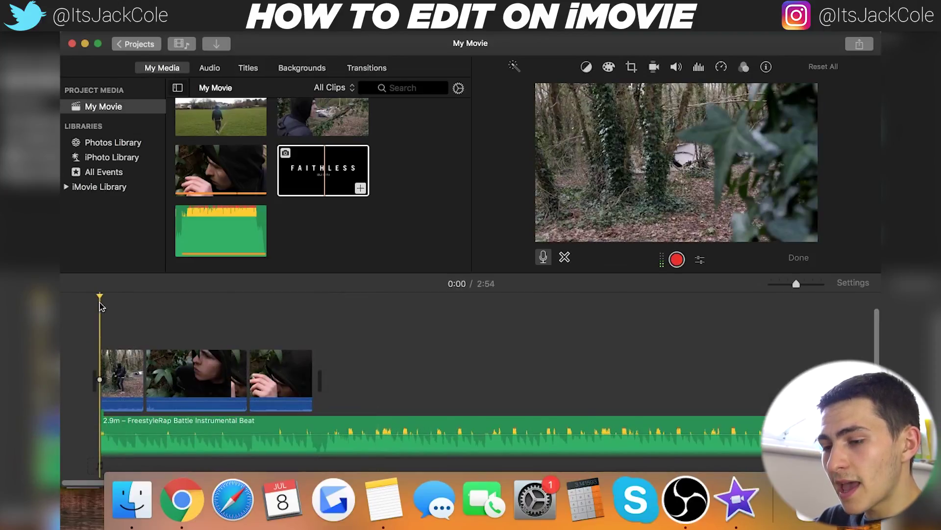
key(super+equal)
key(space)
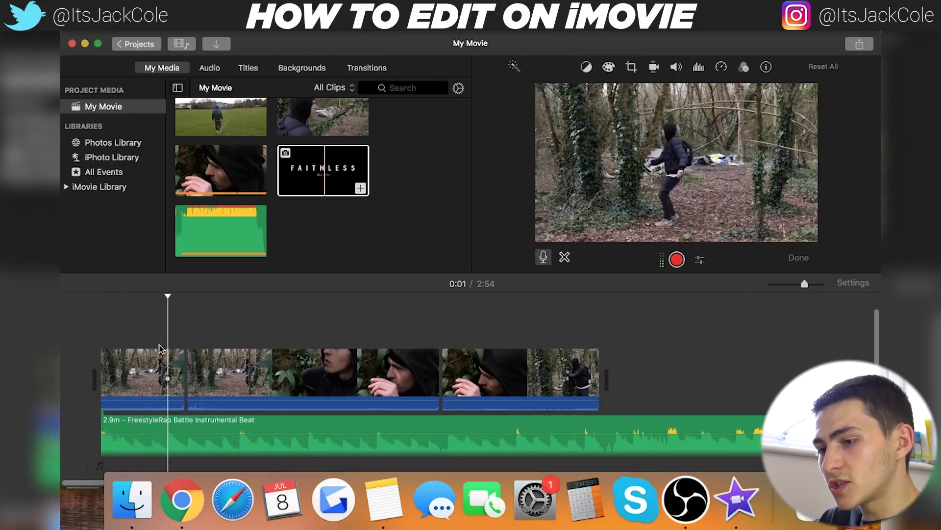
Split the instrumental music at its first five beats, at 0:01, 0:03, 0:04, 0:06 and 0:08, into segments of about 1.6 s
right_click(172, 446)
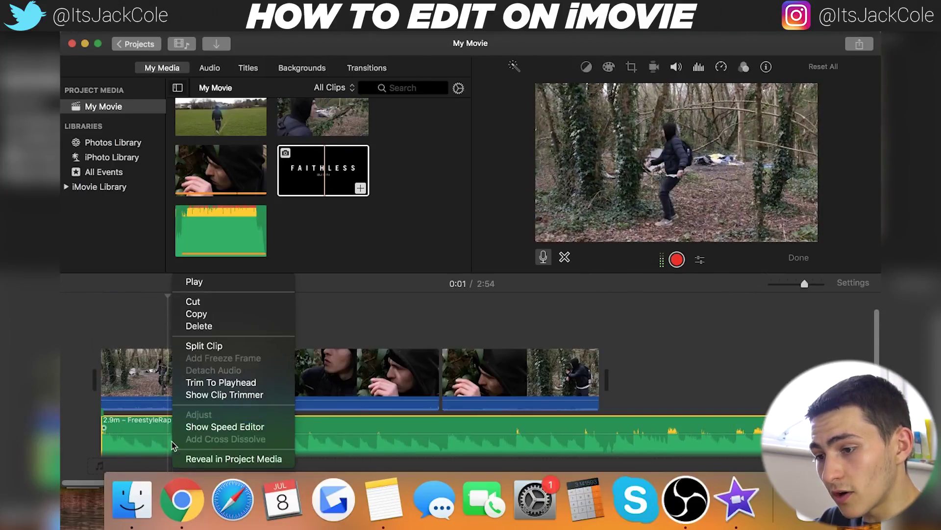
click(256, 346)
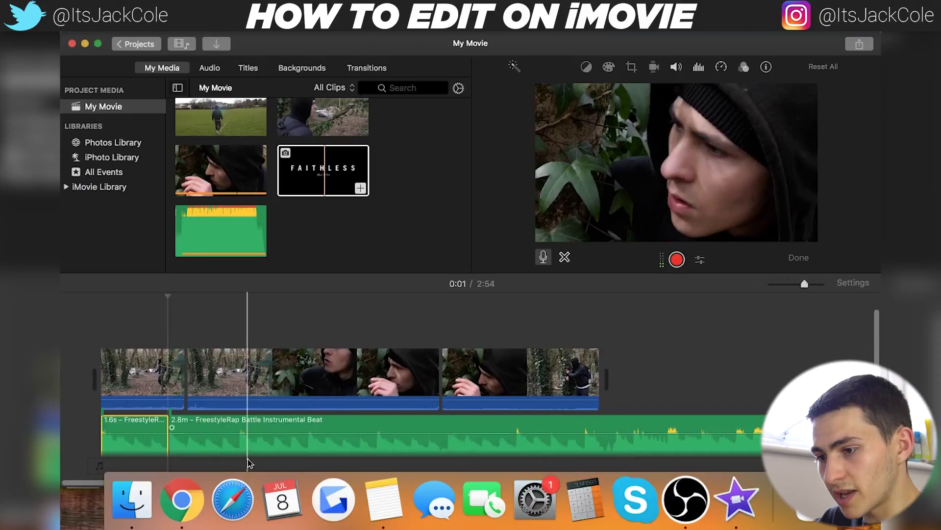
right_click(241, 448)
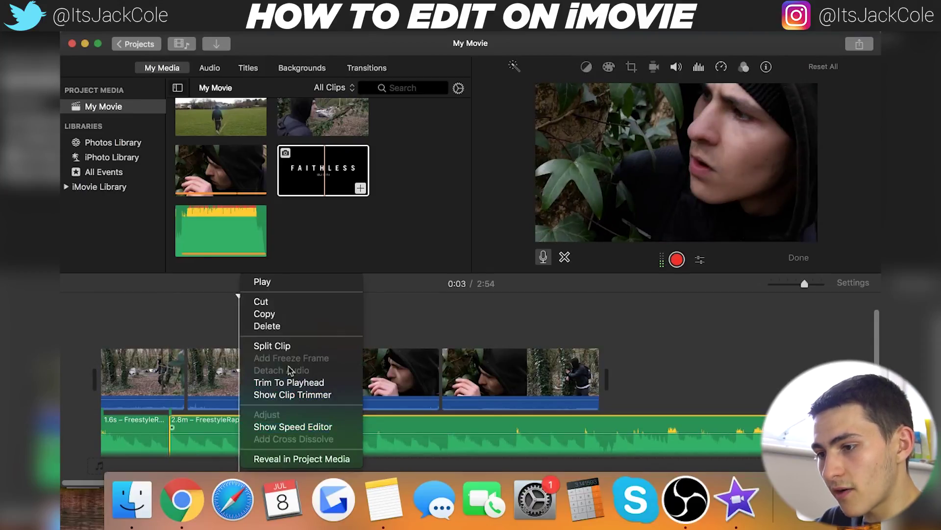
click(295, 346)
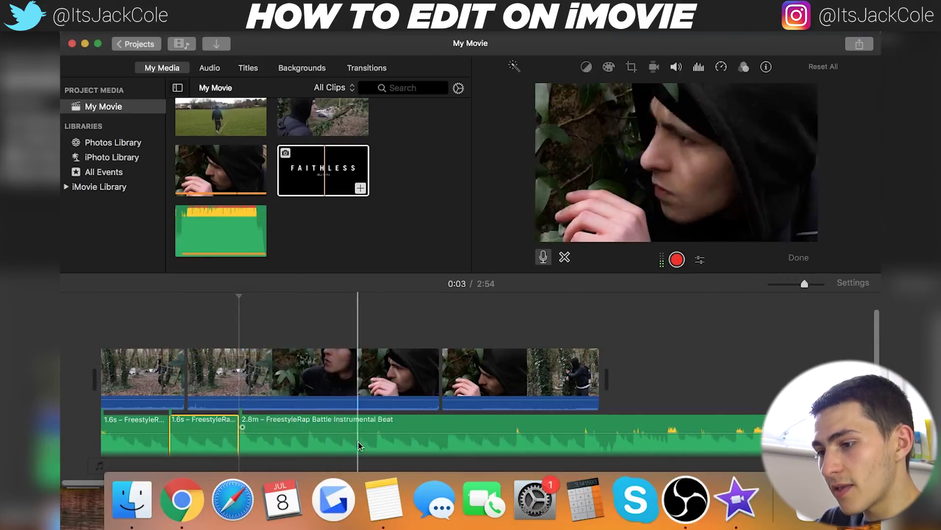
right_click(309, 446)
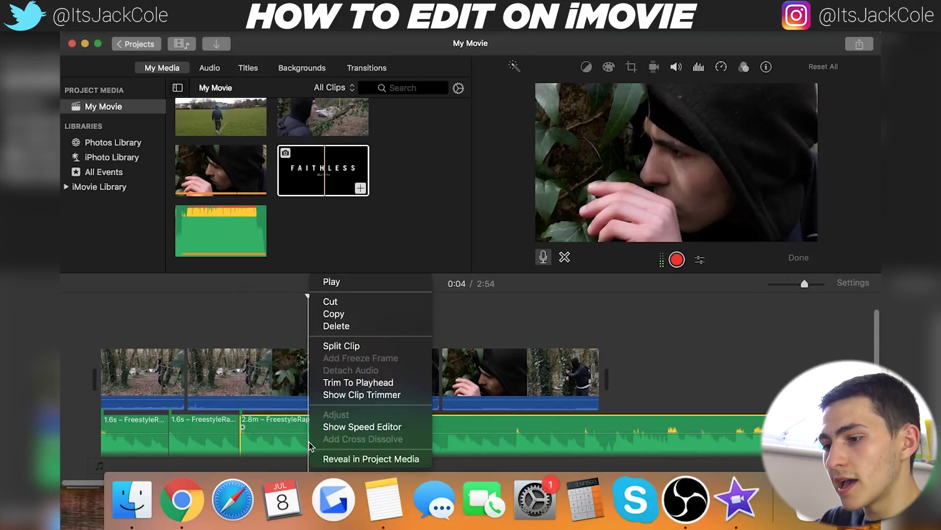
click(343, 346)
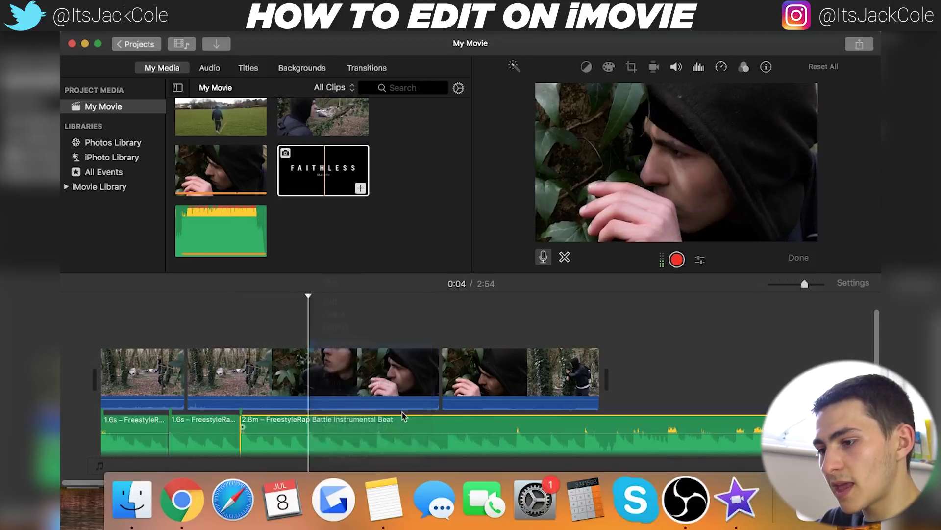
right_click(377, 442)
click(398, 349)
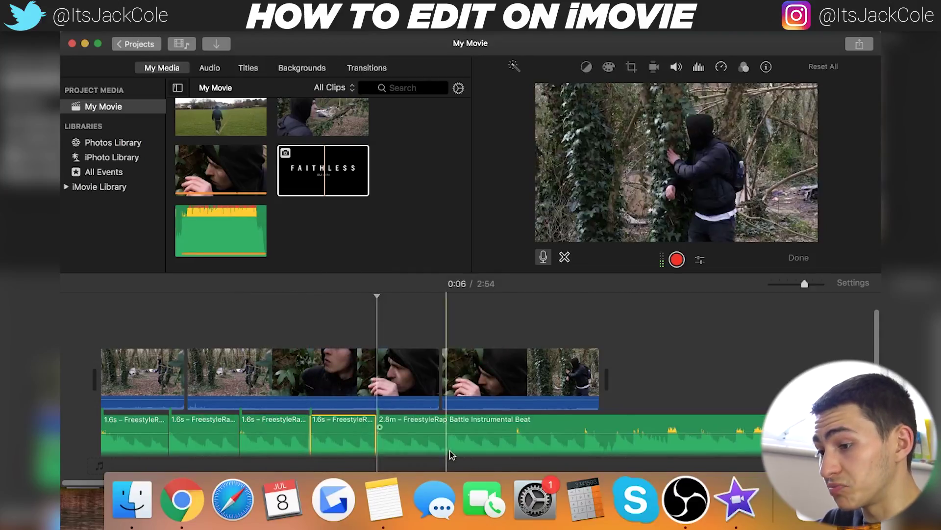
right_click(449, 447)
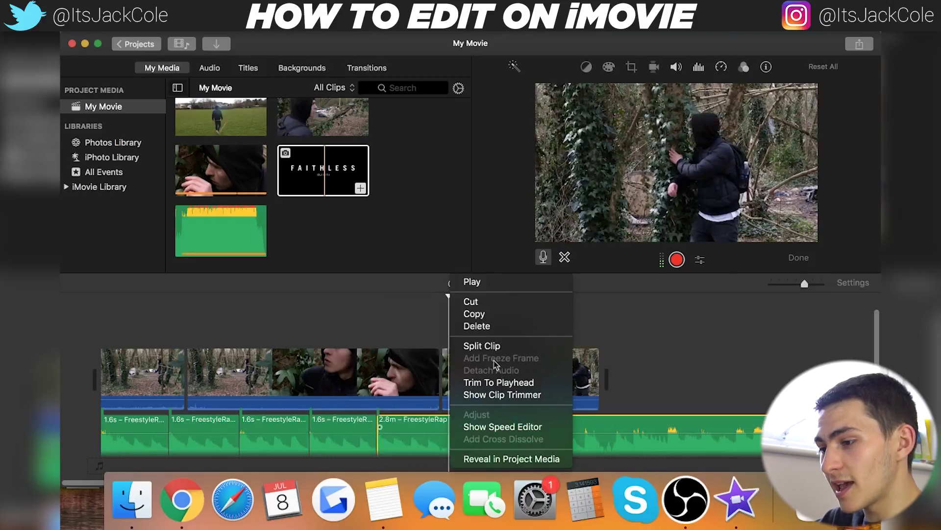
click(480, 346)
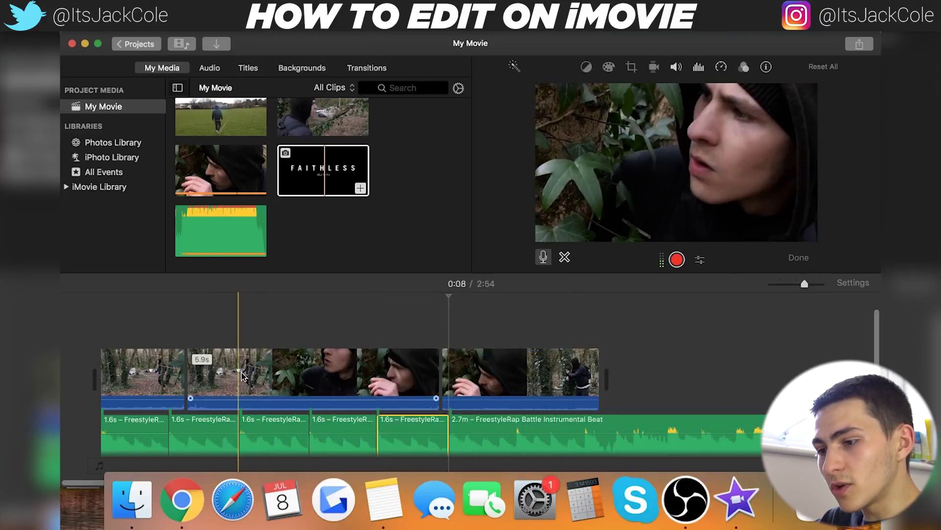
Try to trim the end of the first forest clip to the first split in the music
click(240, 379)
drag(186, 380, 162, 383)
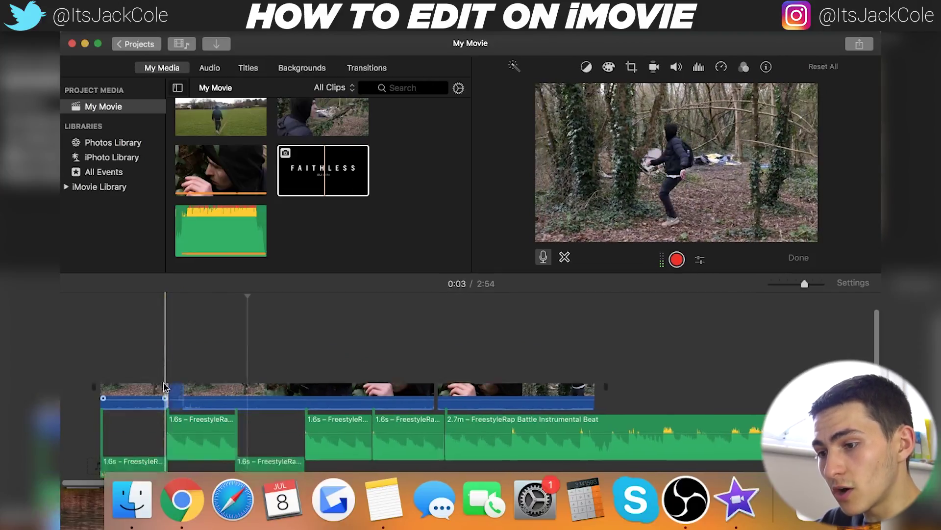
key(super+z)
click(169, 392)
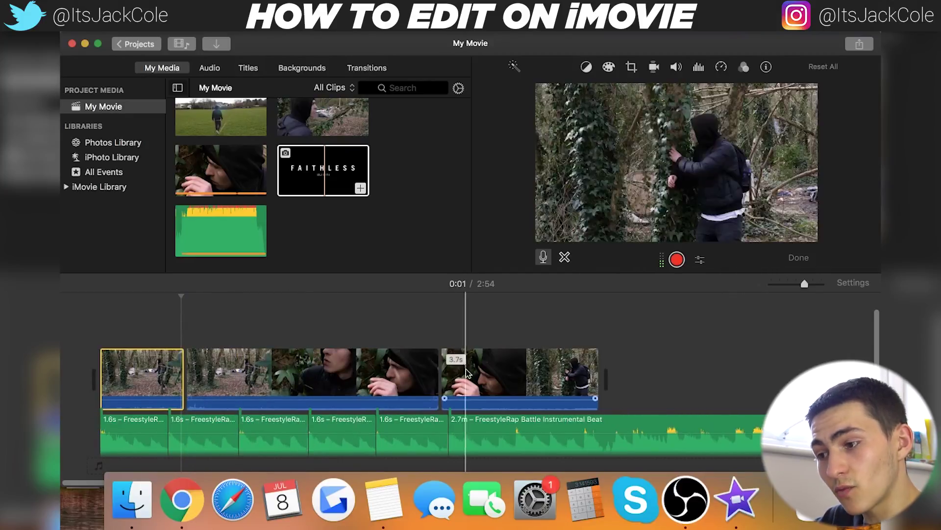
Delete the second and third video clips from the timeline and undo both deletions
click(324, 373)
key(Delete)
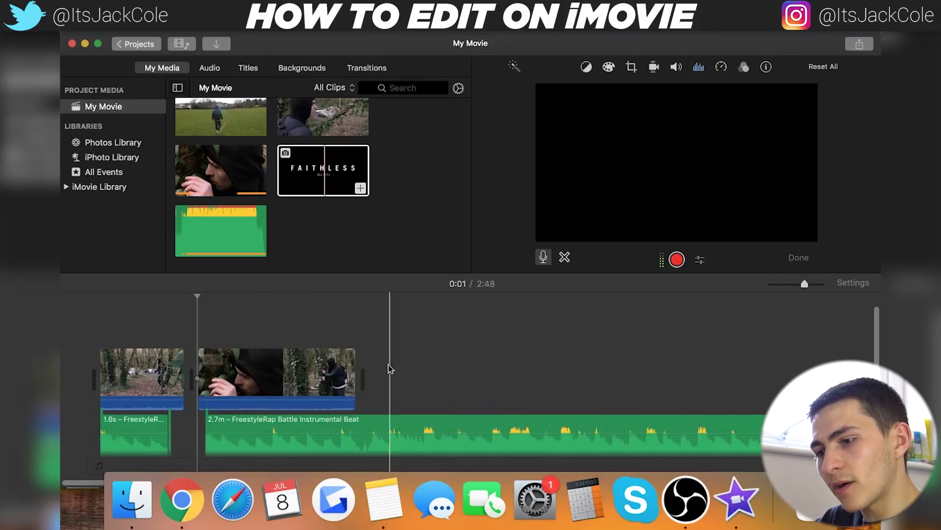
click(324, 375)
key(Delete)
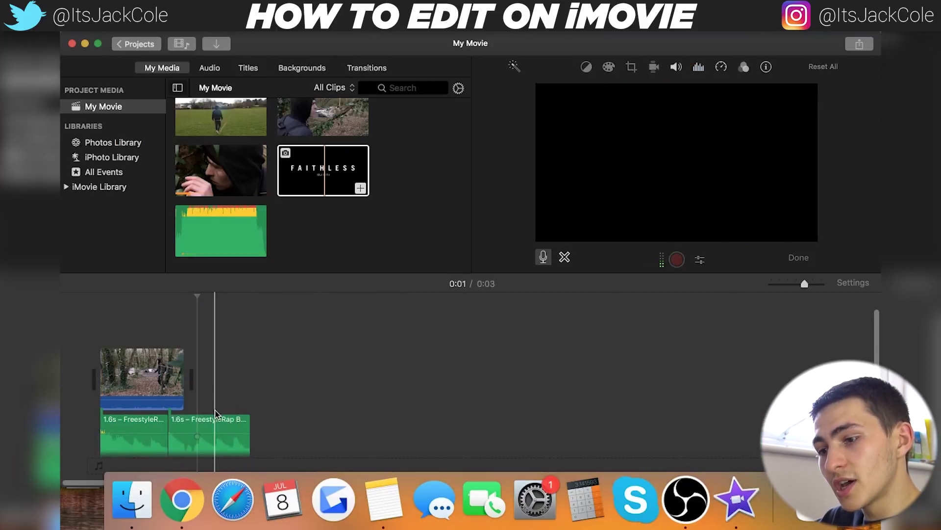
click(169, 394)
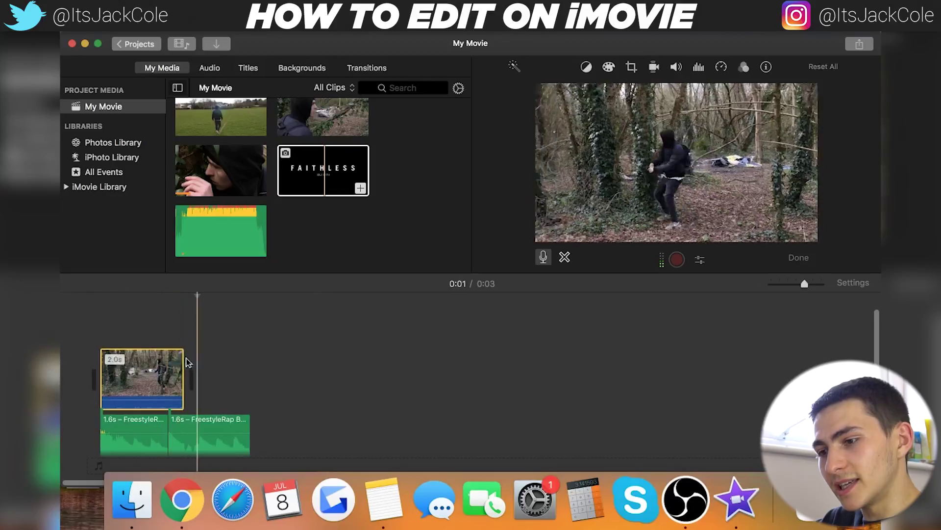
key(super+z)
key(super+z)
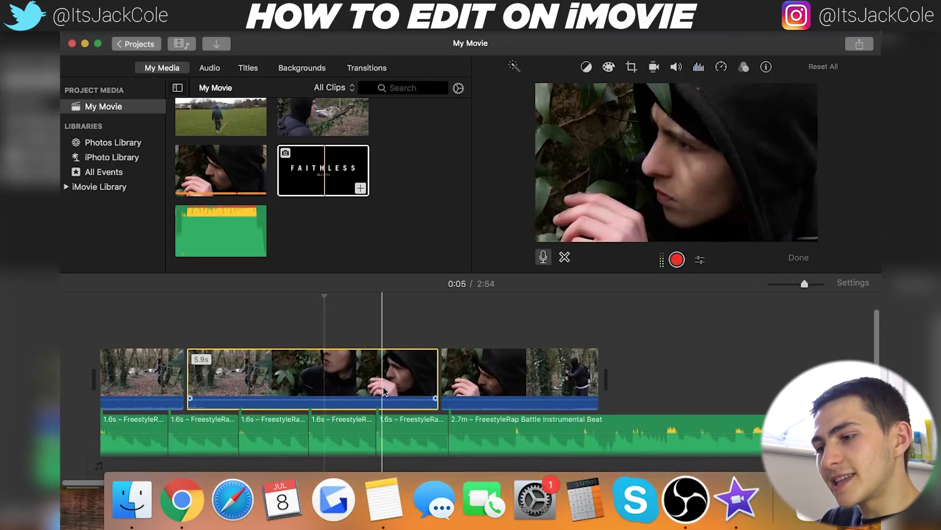
Delete the second and third video clips and all the music segments, keeping only the first forest clip
drag(633, 323, 206, 363)
key(Delete)
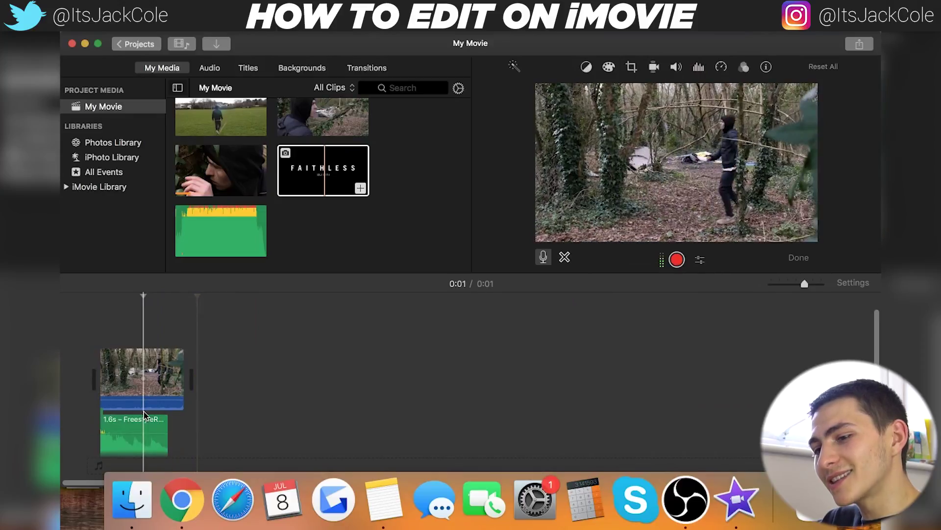
click(137, 427)
key(Delete)
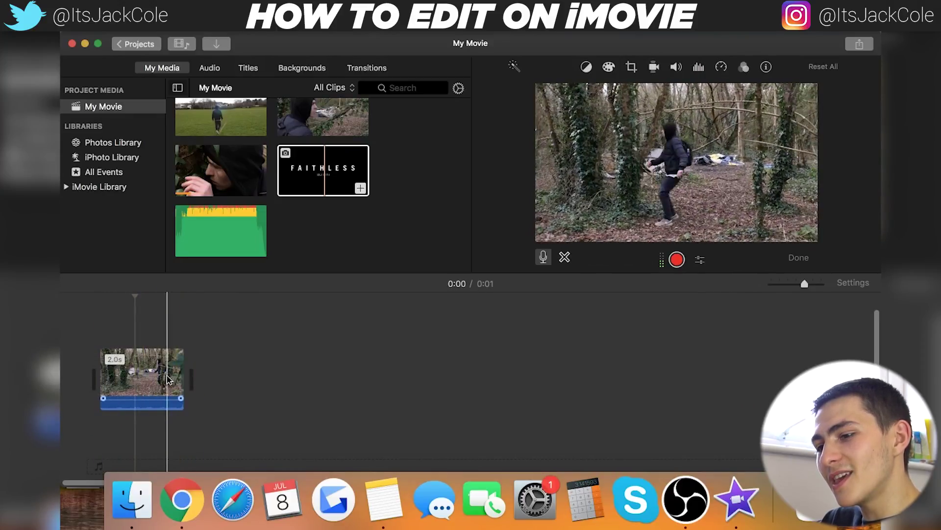
Extend the end of the remaining forest clip to 11.5 s and play it from the start
key(space)
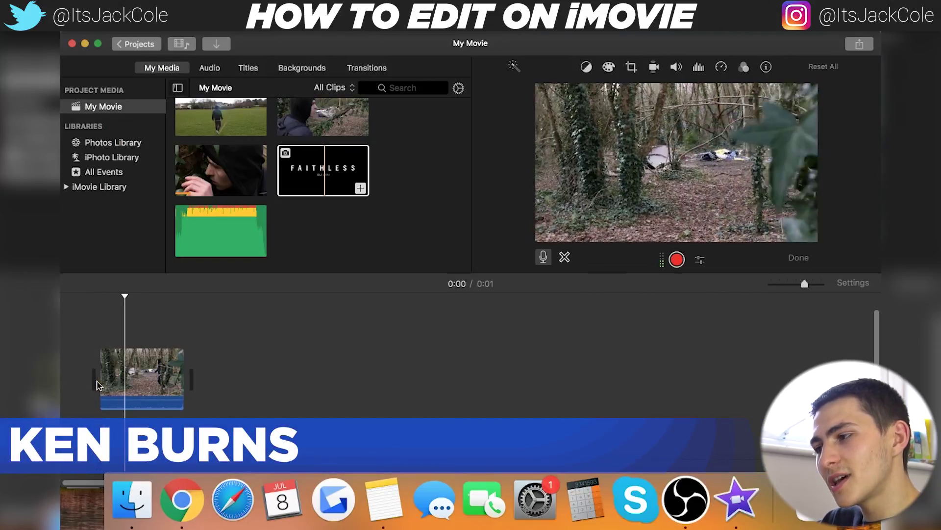
drag(185, 374, 677, 446)
key(backslash)
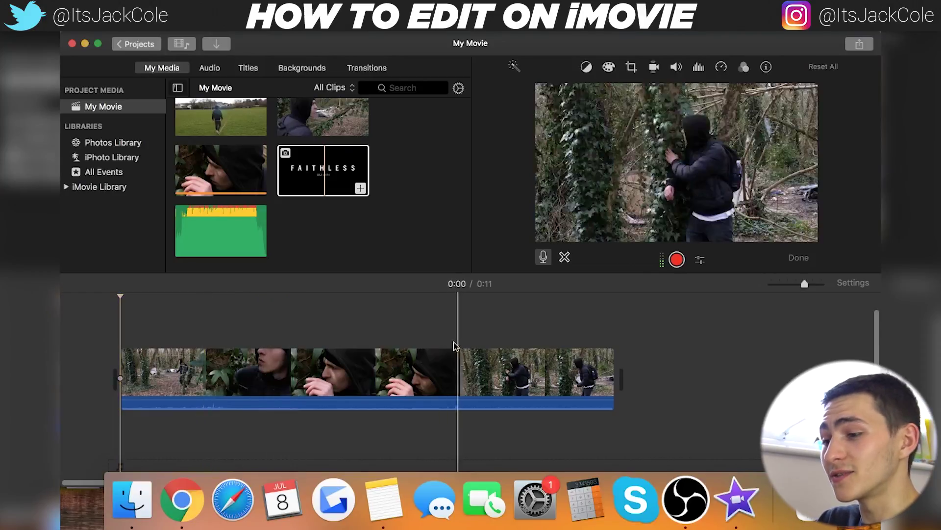
key(backslash)
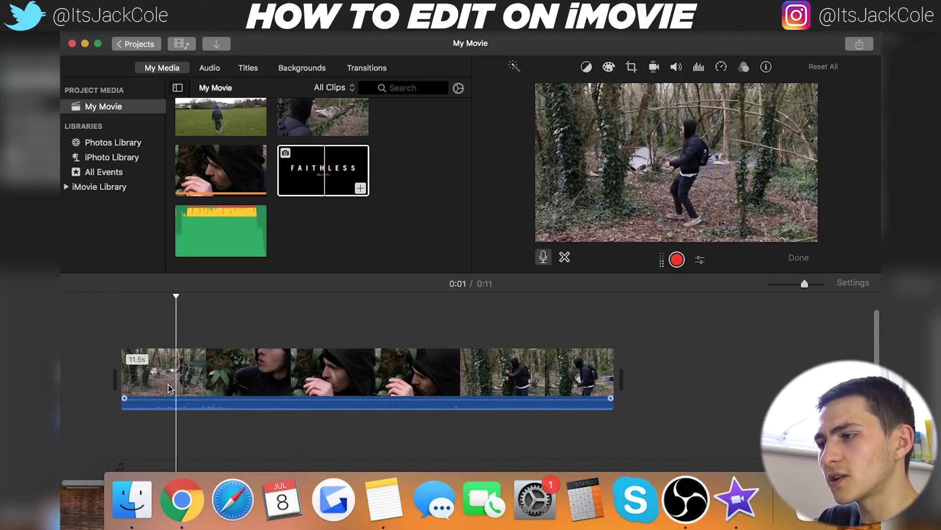
Apply the Ken Burns cropping style to the 11.5 s clip
click(204, 380)
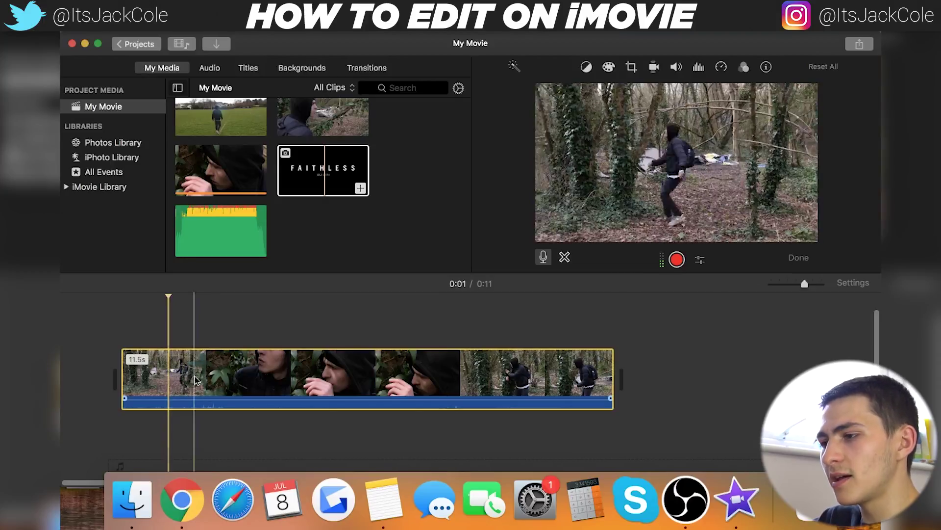
click(207, 380)
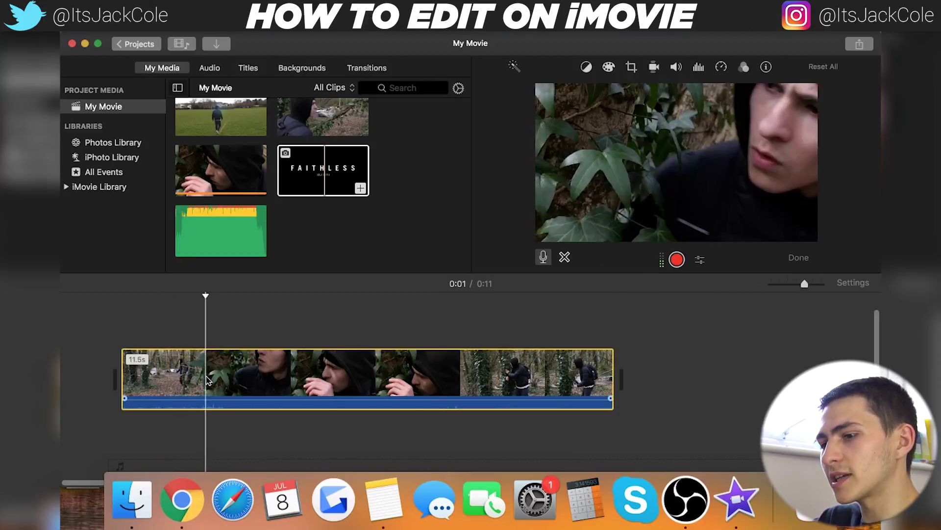
click(632, 68)
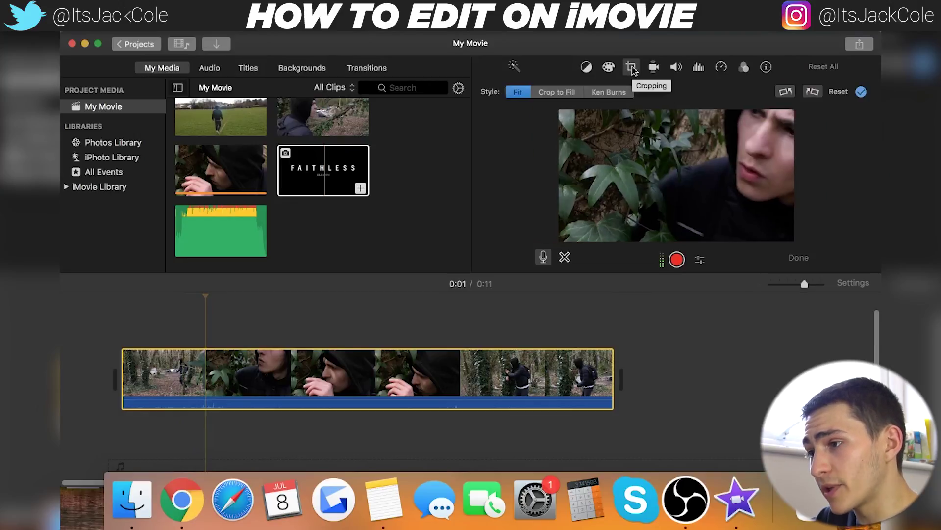
click(606, 93)
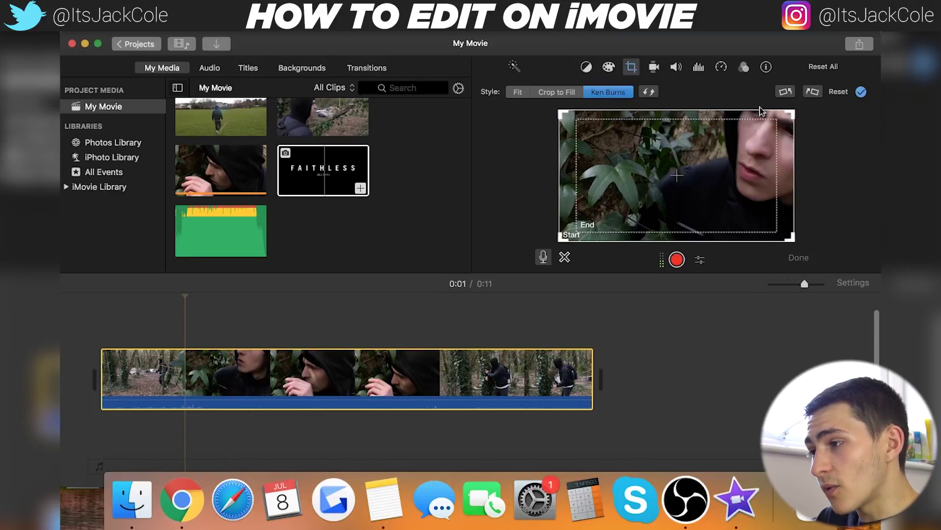
Try enlarging the Ken Burns end frame to the full picture and check the clip near its end
click(571, 236)
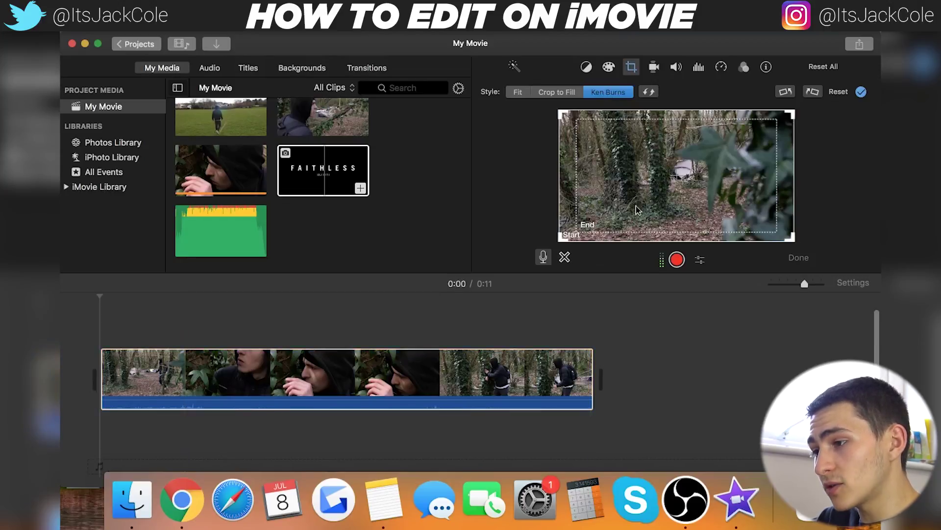
click(773, 123)
drag(773, 123, 835, 97)
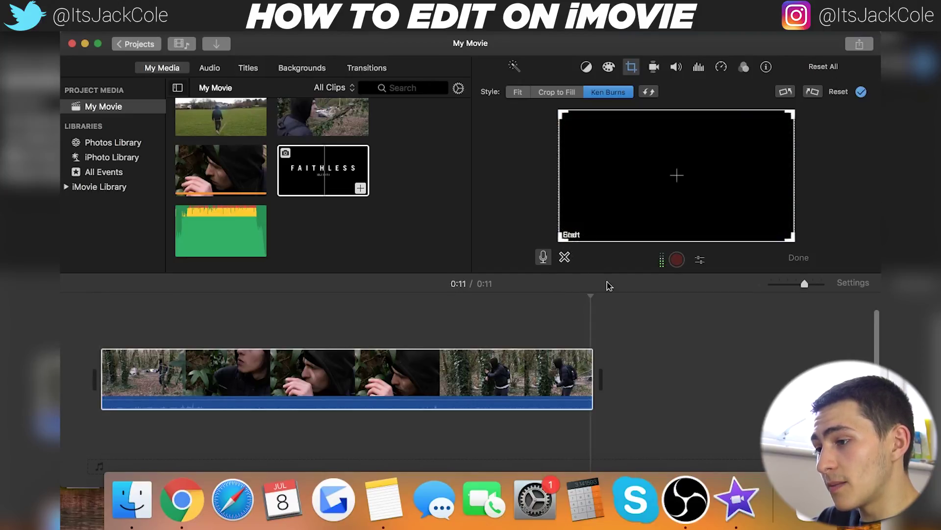
click(607, 323)
click(488, 416)
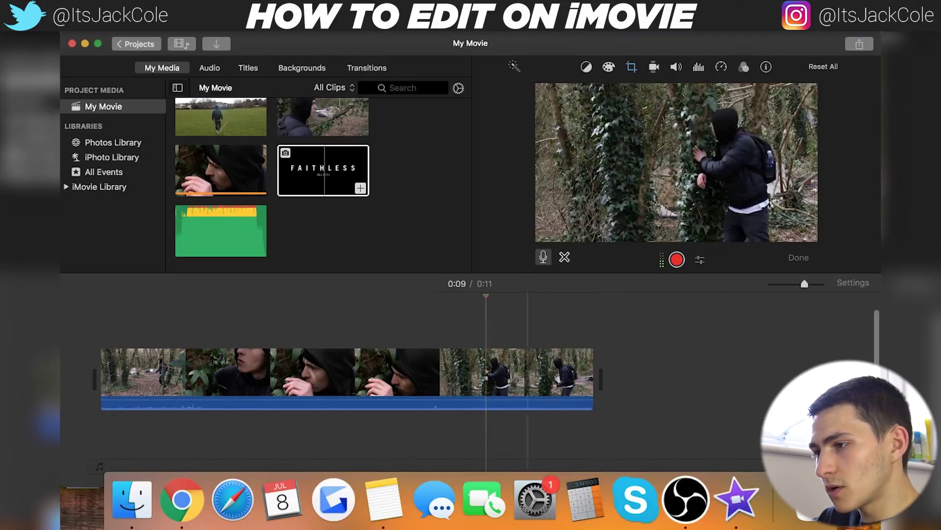
Shrink the Ken Burns start frame to a small rectangle near the picture's centre and check it against the clip's opening footage
click(566, 226)
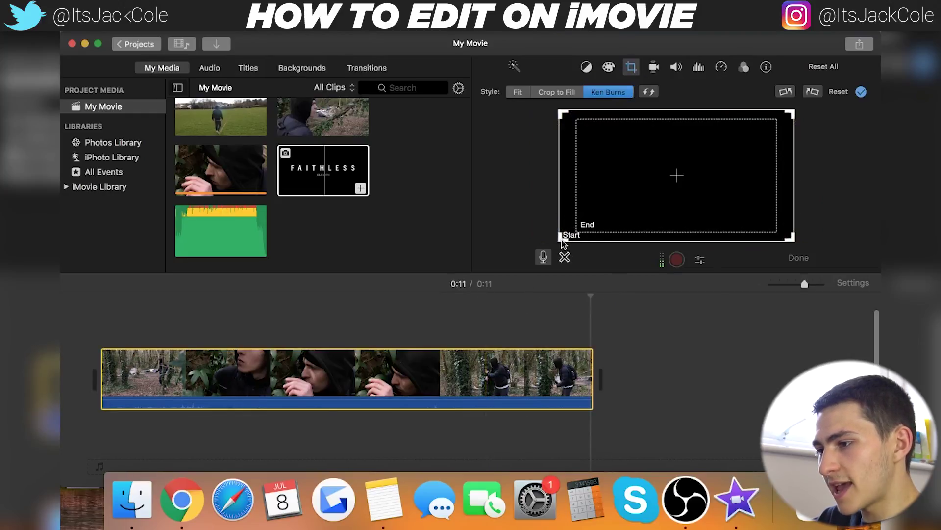
drag(559, 239, 684, 178)
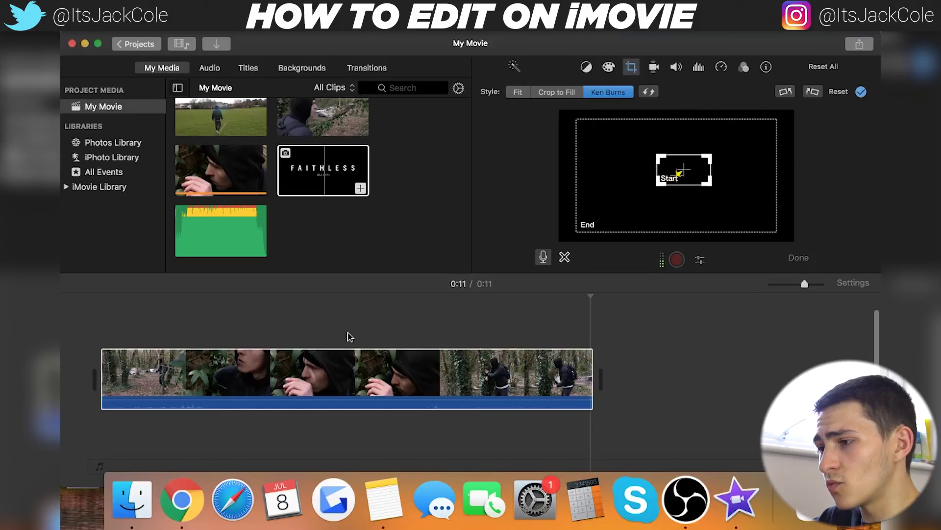
click(120, 365)
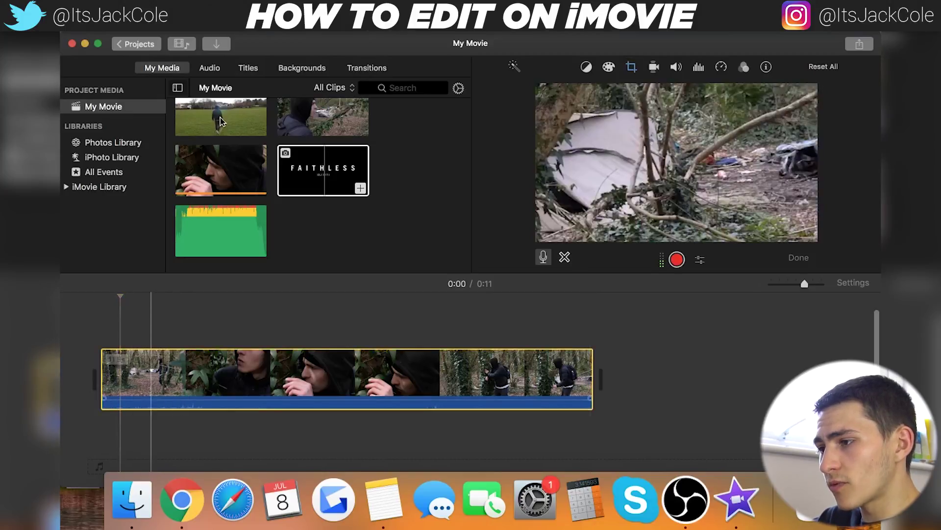
click(631, 69)
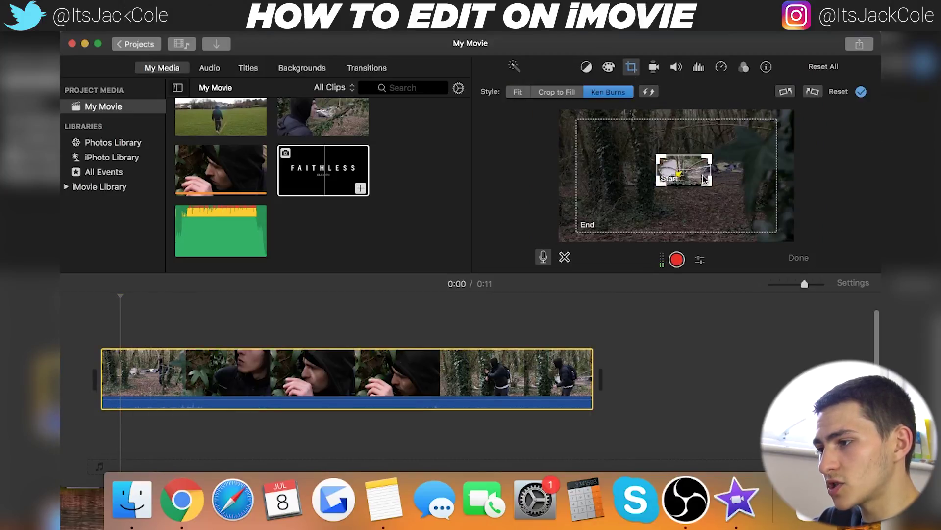
Move the Ken Burns start frame over the bright debris beside the white sheet and enlarge the end frame to the full picture
drag(698, 173, 736, 166)
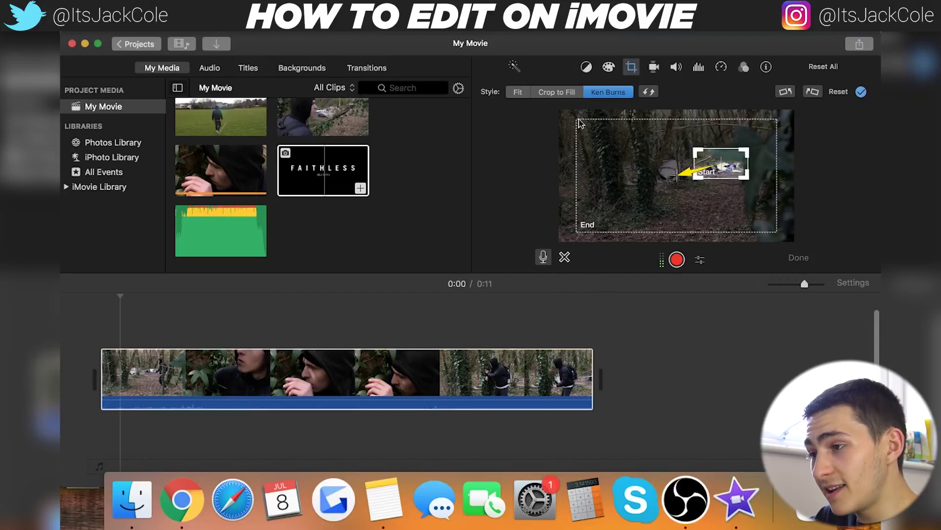
click(577, 152)
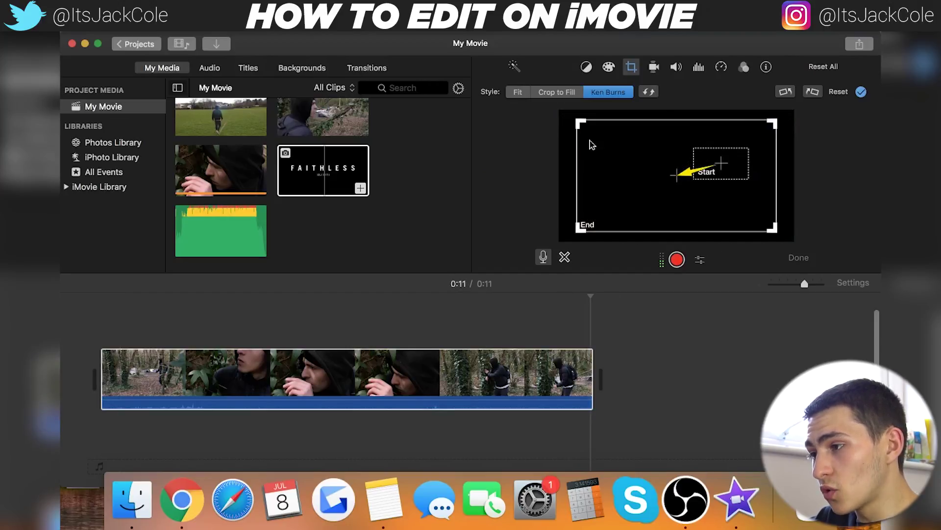
drag(772, 124, 824, 97)
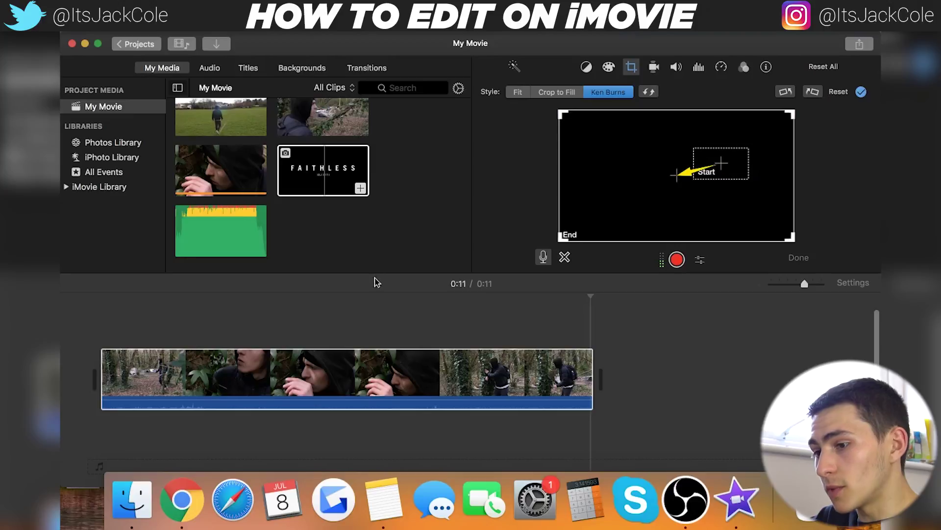
Play the clip from its start to preview the Ken Burns zoom-out, and check the framing at 0:09
click(94, 336)
key(space)
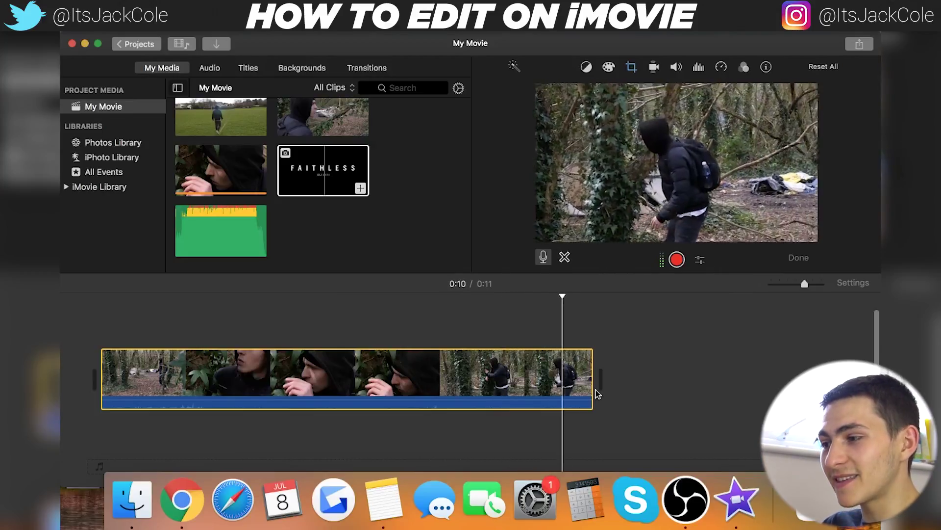
key(space)
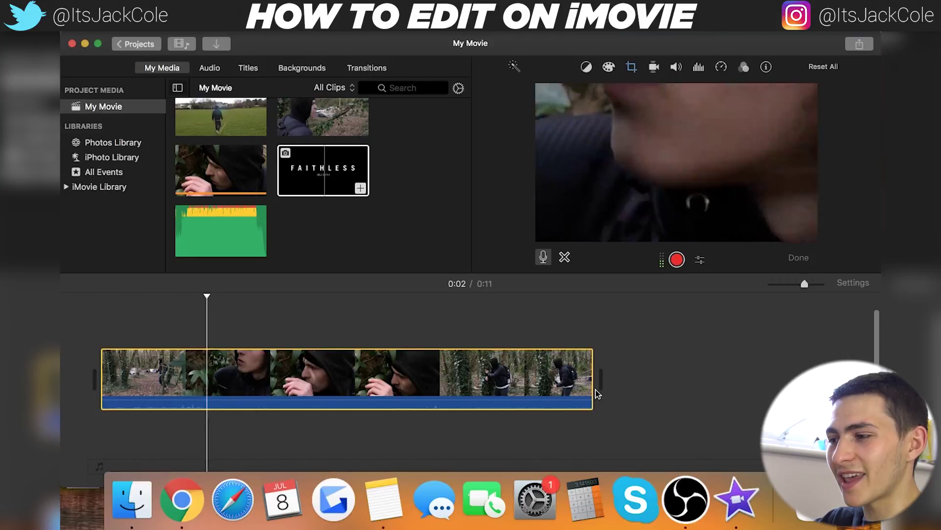
click(529, 334)
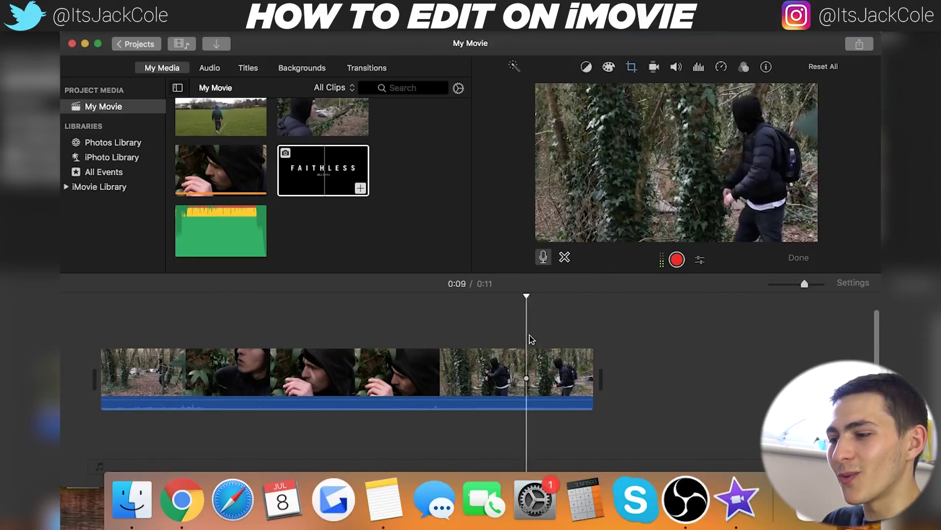